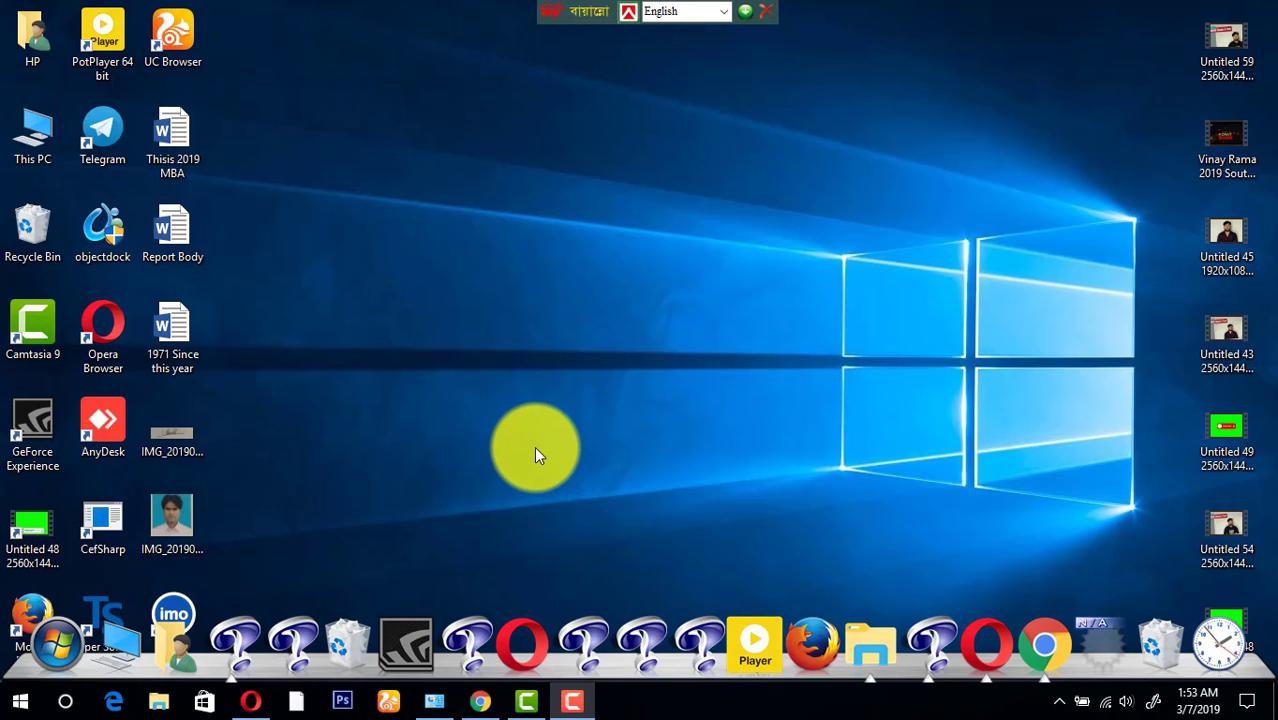
Refresh the desktop and switch to Opera with the Online Help Pro 360 YouTube channel page.
right_click(520, 248)
left_click(593, 302)
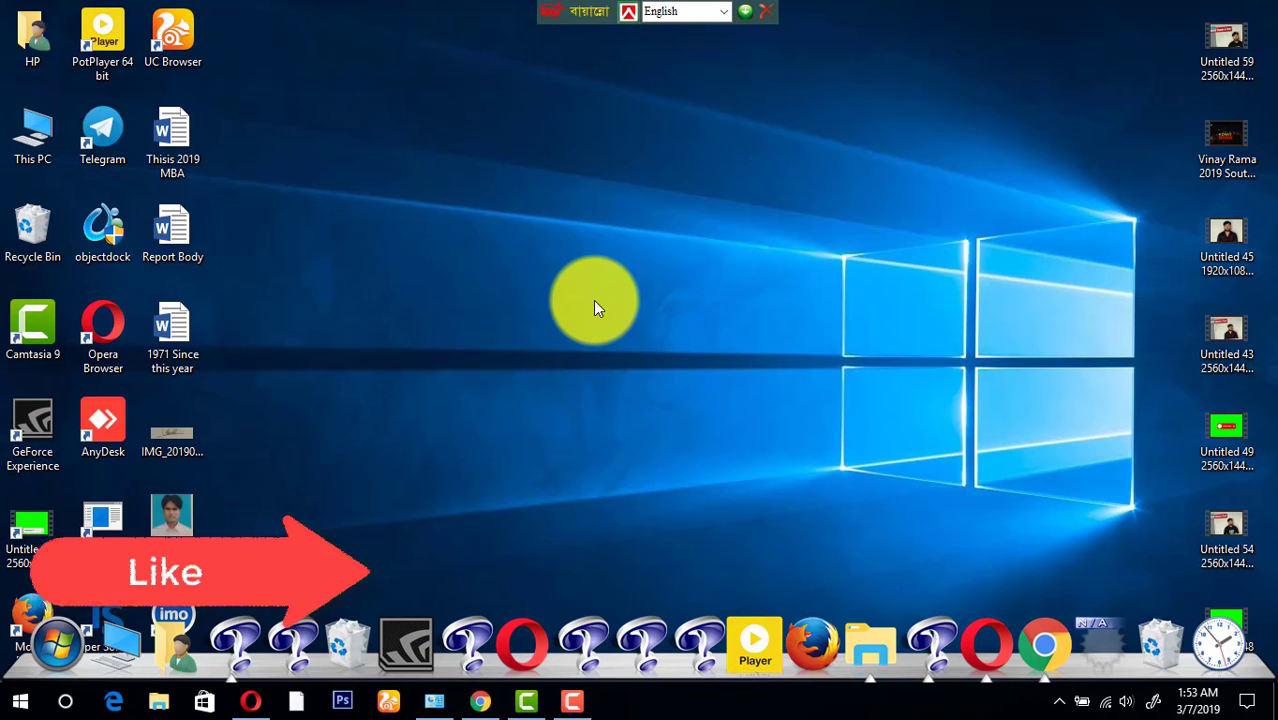
left_click(252, 703)
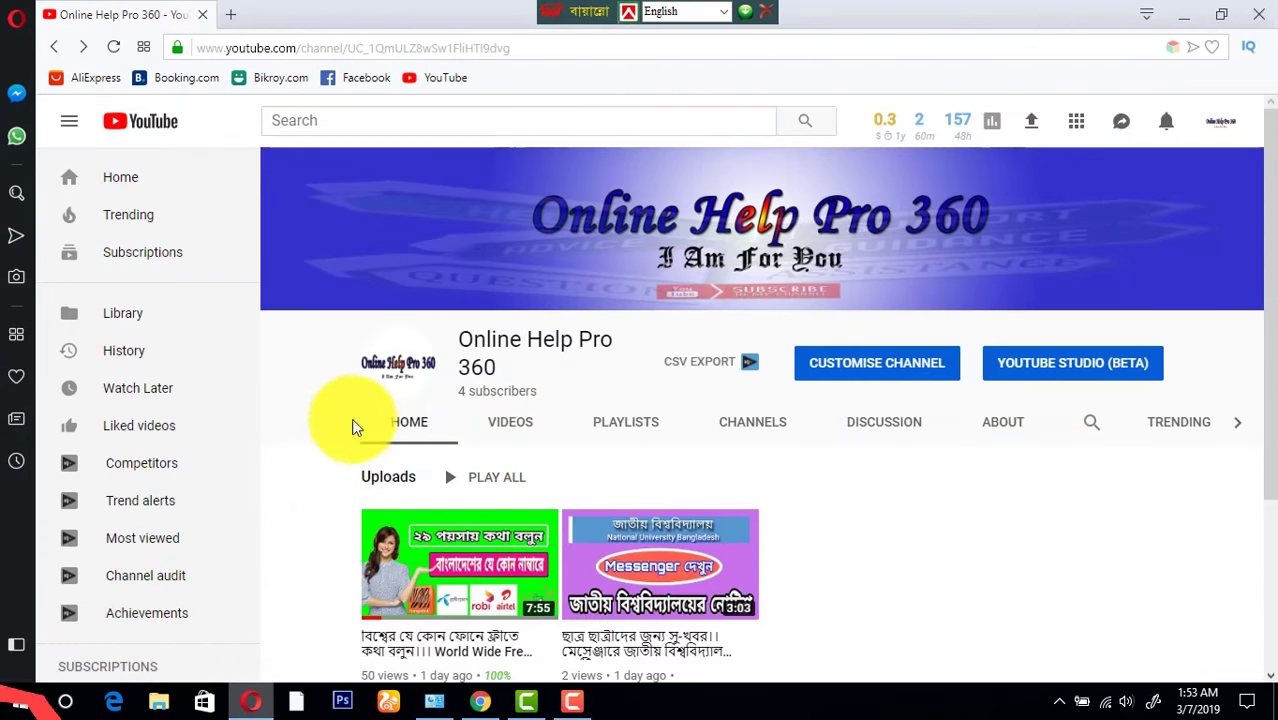
mouse_move(918, 122)
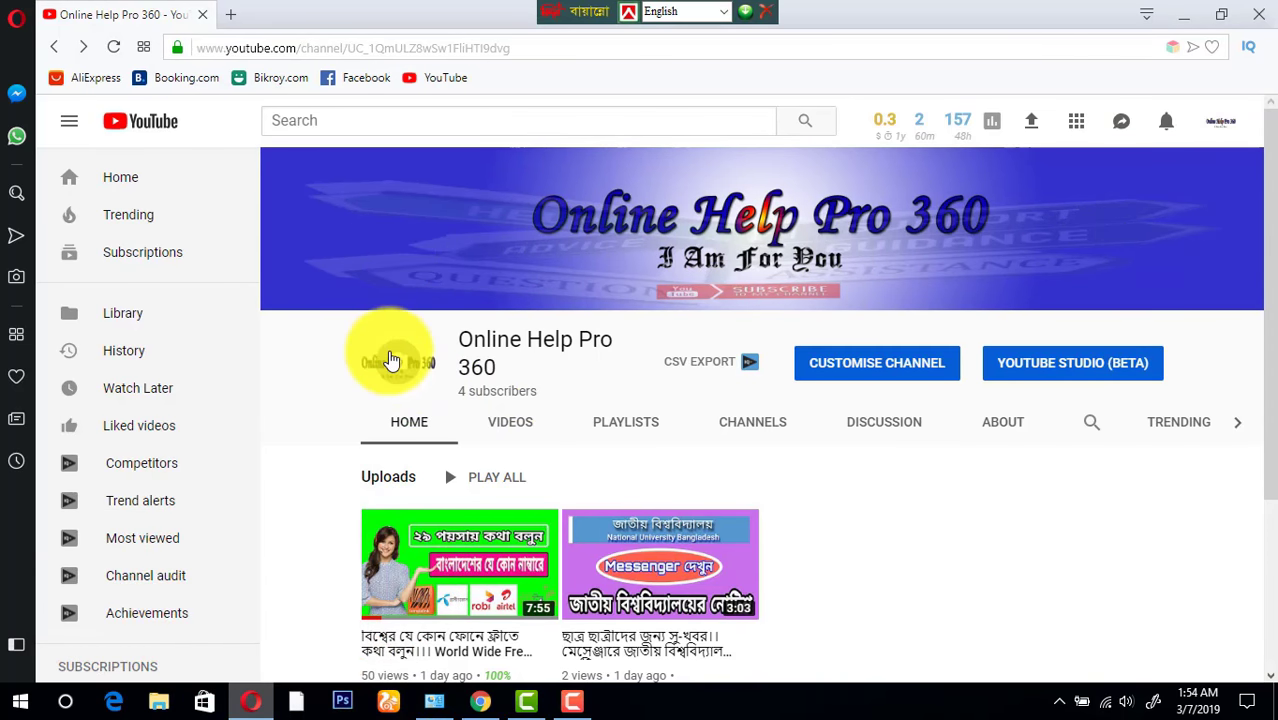
View the photo upload options for the channel icon, and return to the channel page without choosing a photo.
left_click(400, 370)
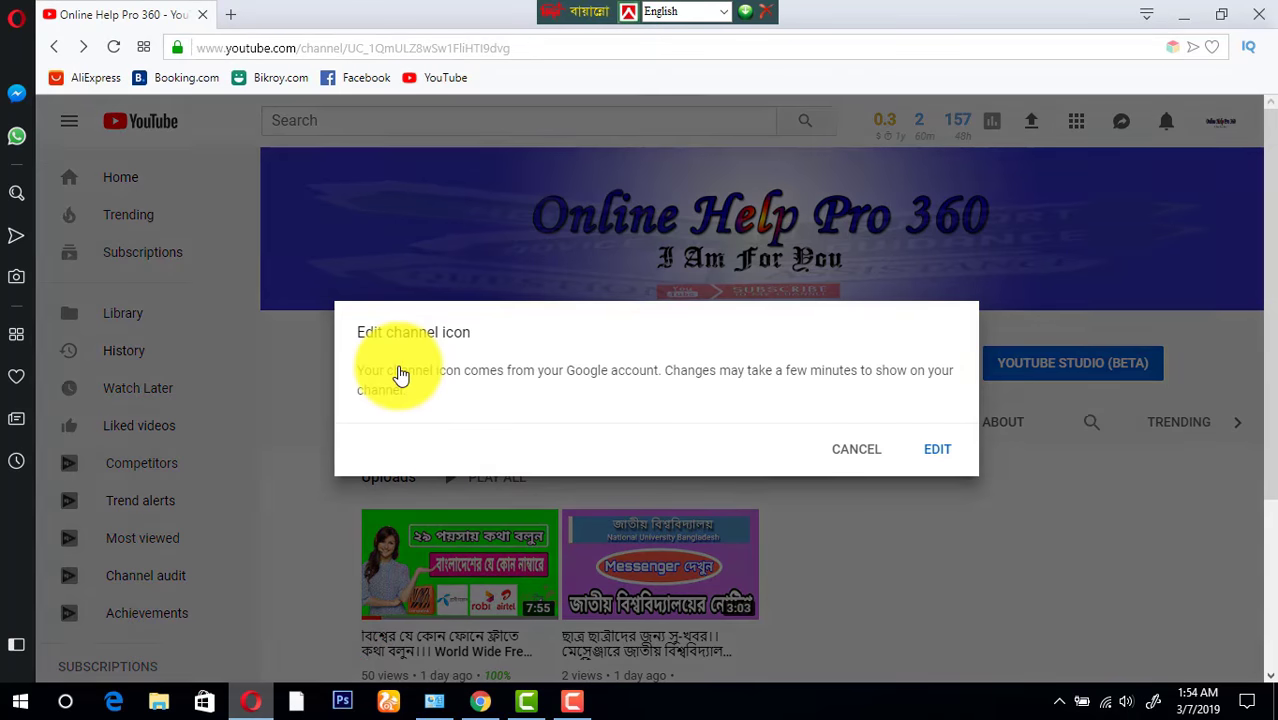
left_click(938, 452)
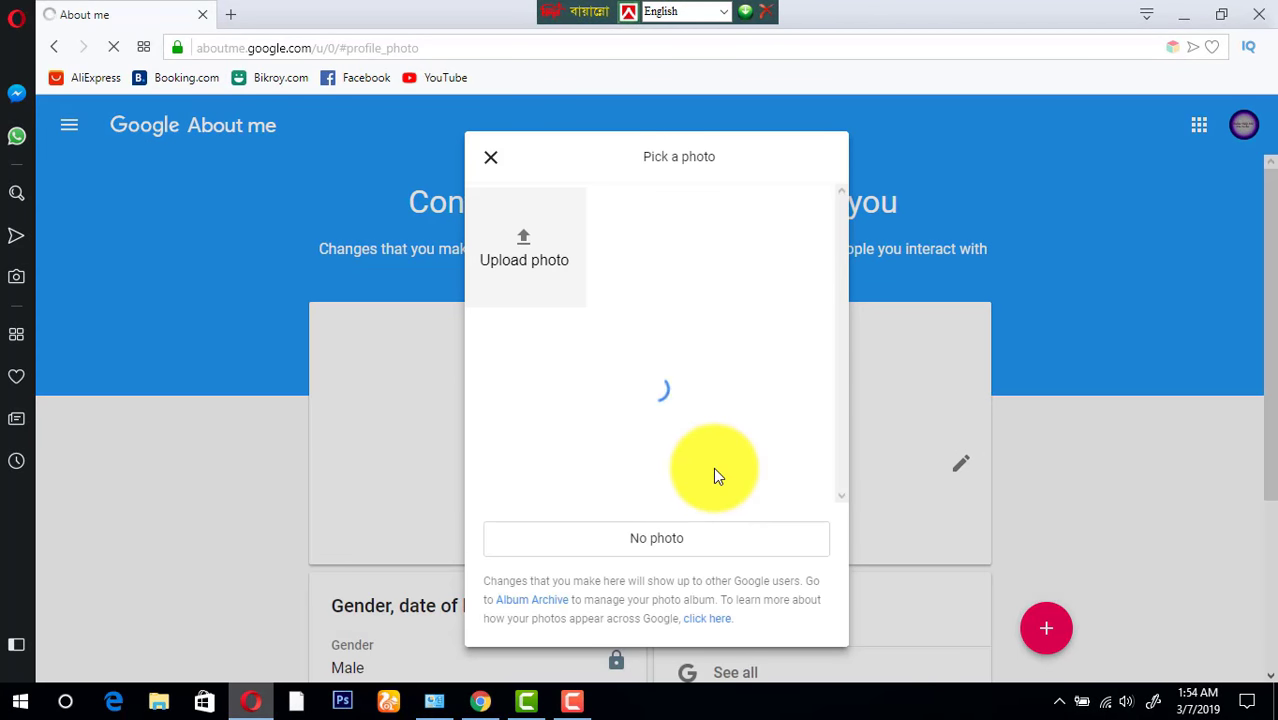
left_click(537, 259)
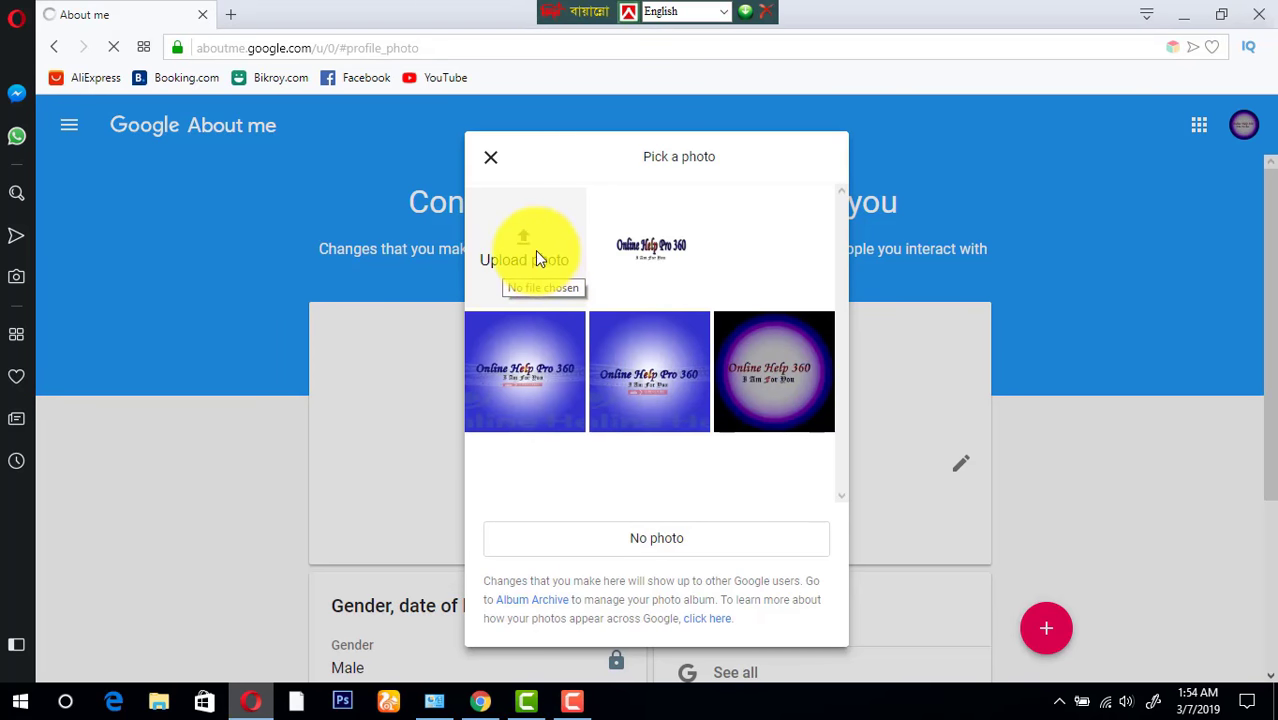
left_click(491, 160)
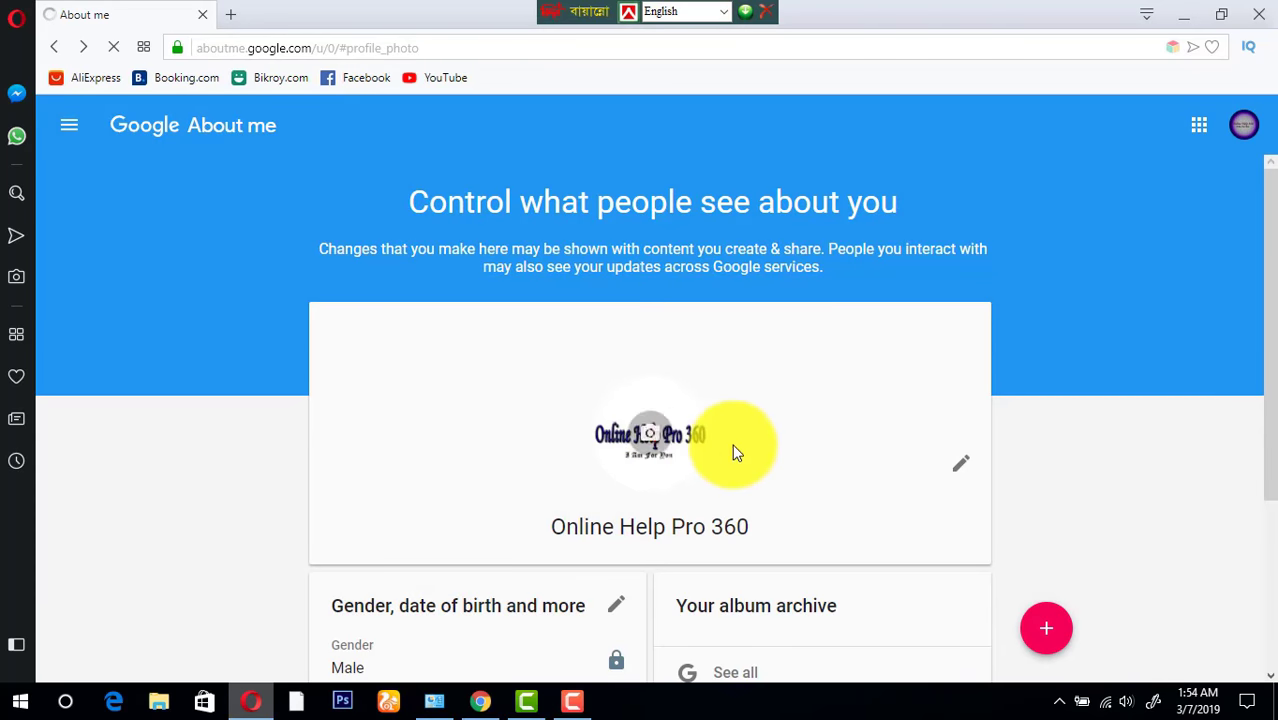
left_click(55, 47)
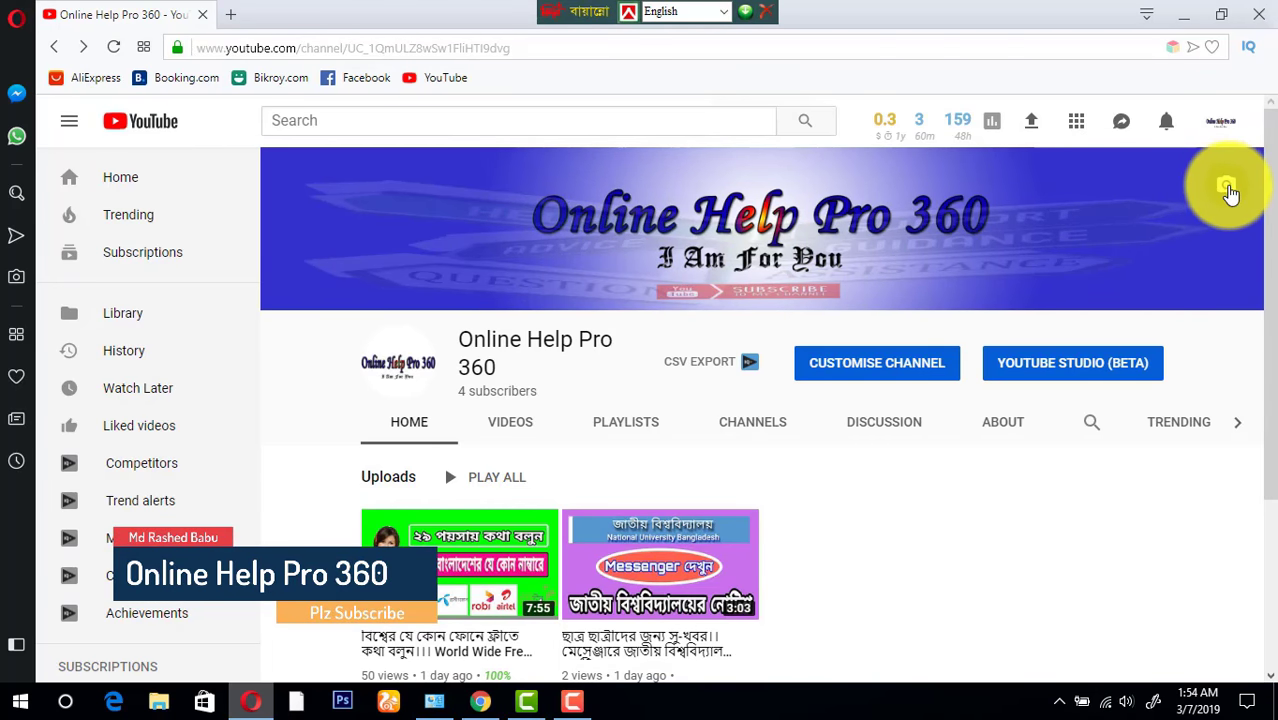
View the channel art upload options and browse the Documents folder for a banner picture, cancelling the file selection.
left_click(1229, 189)
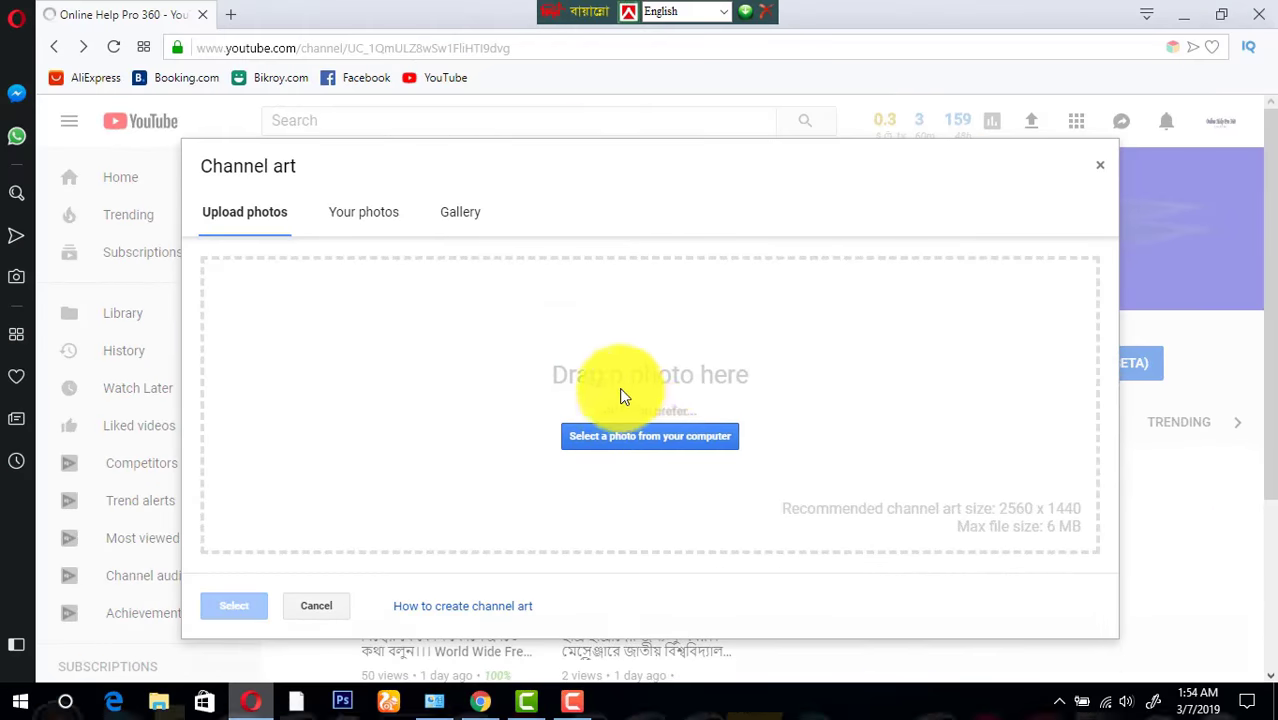
left_click(648, 430)
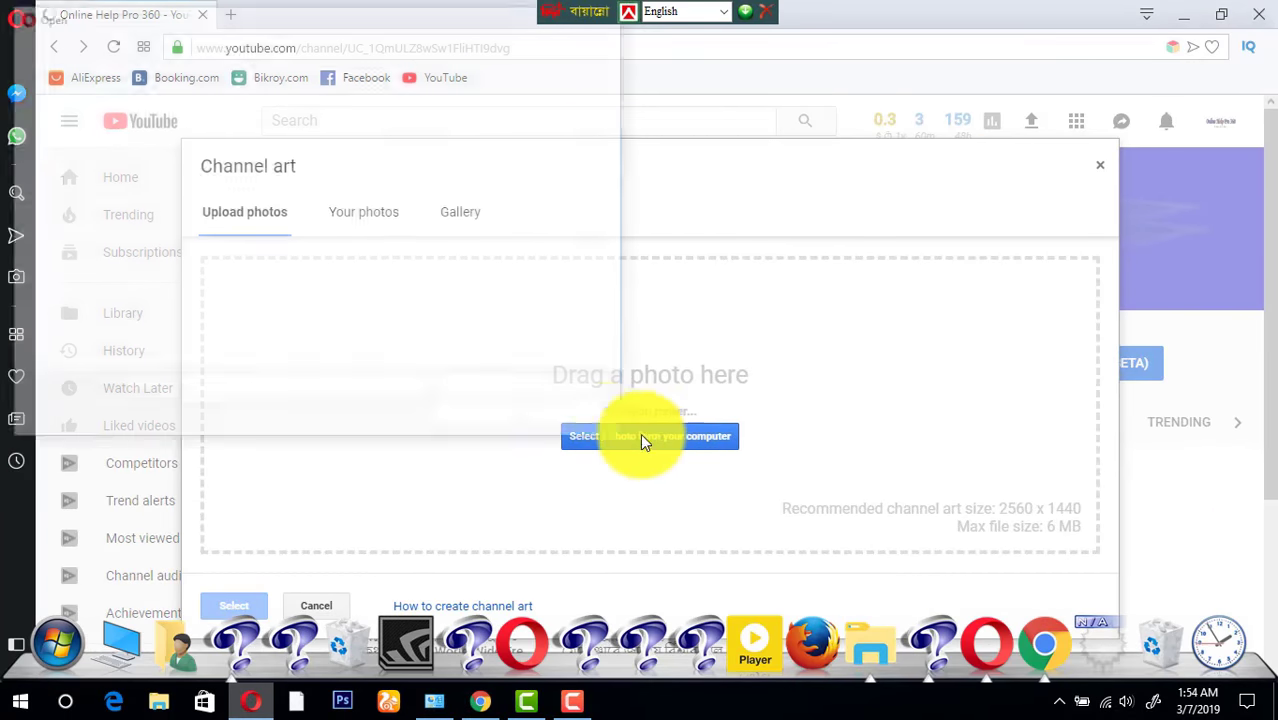
scroll(430, 215, "down", 5)
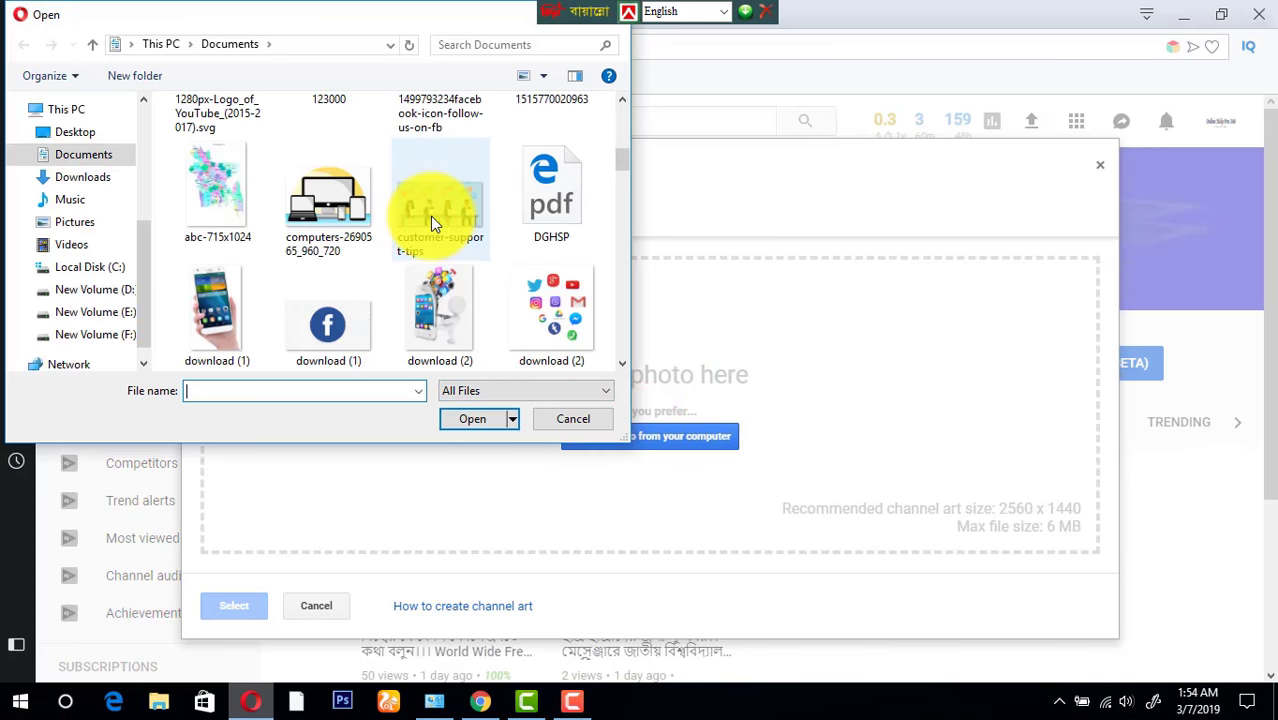
scroll(406, 245, "up", 4)
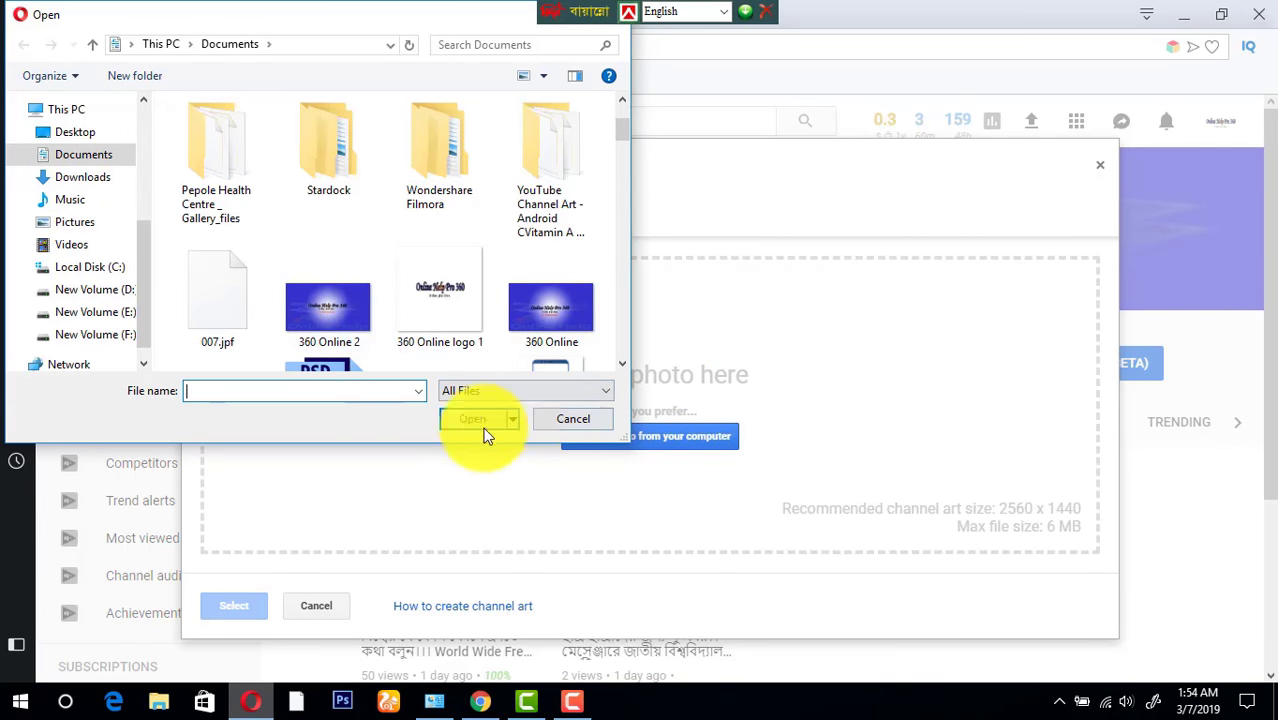
left_click(576, 419)
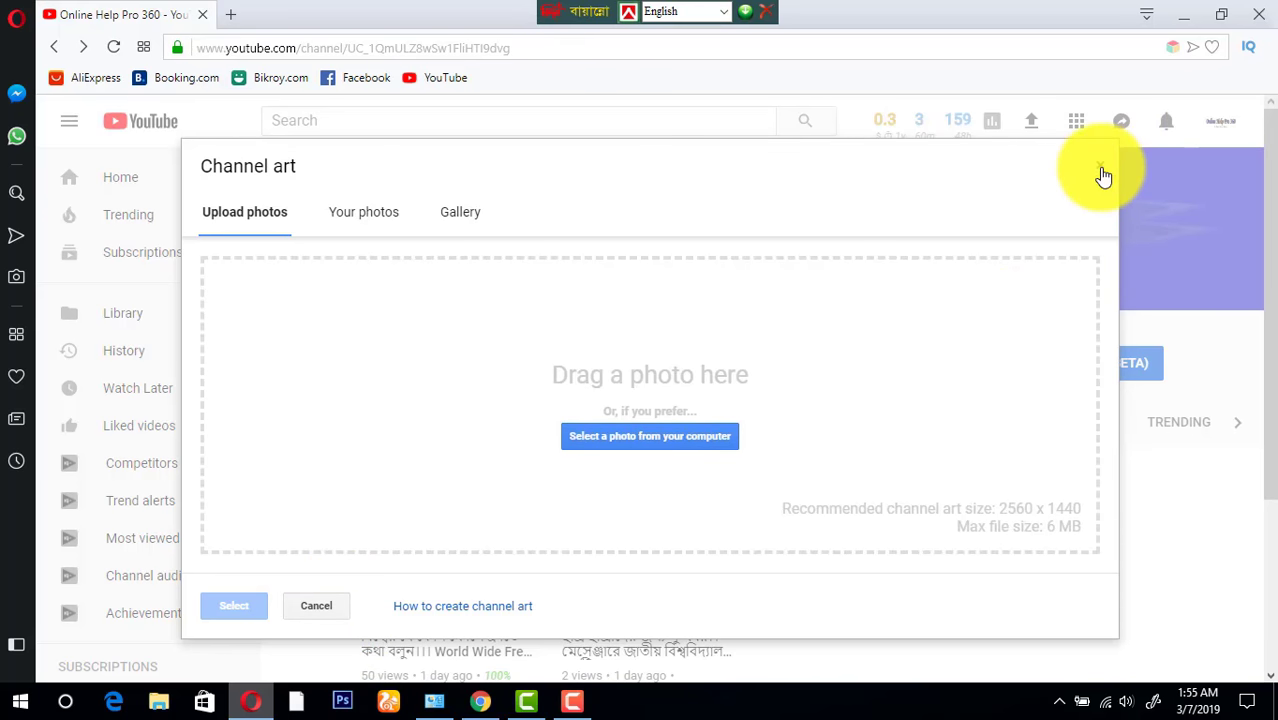
left_click(568, 703)
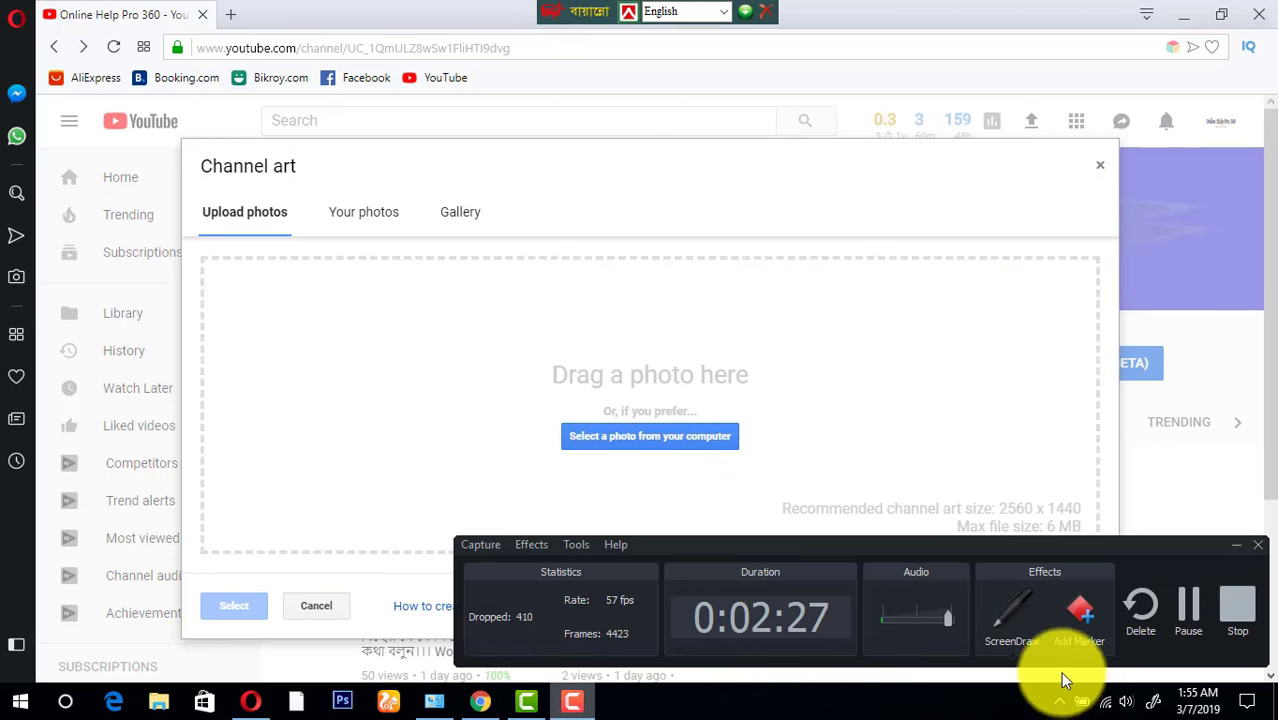
left_click(1177, 622)
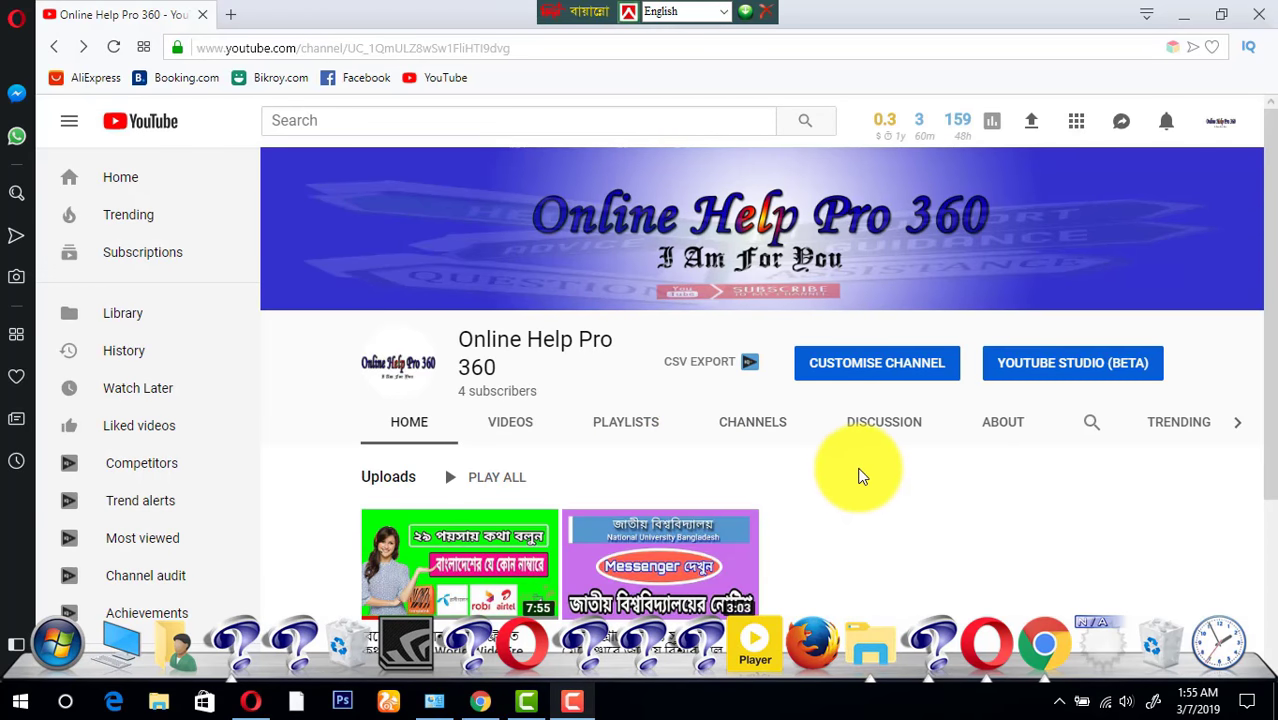
scroll(862, 476, "down", 1)
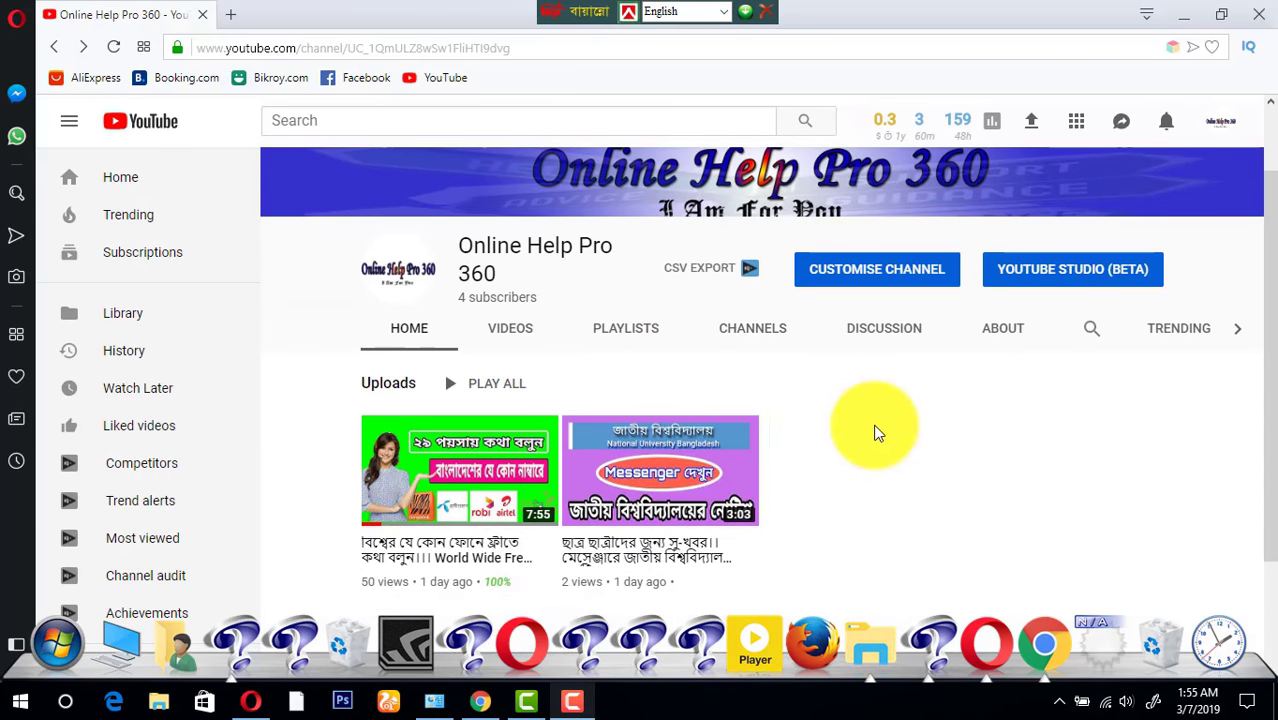
scroll(876, 440, "up", 1)
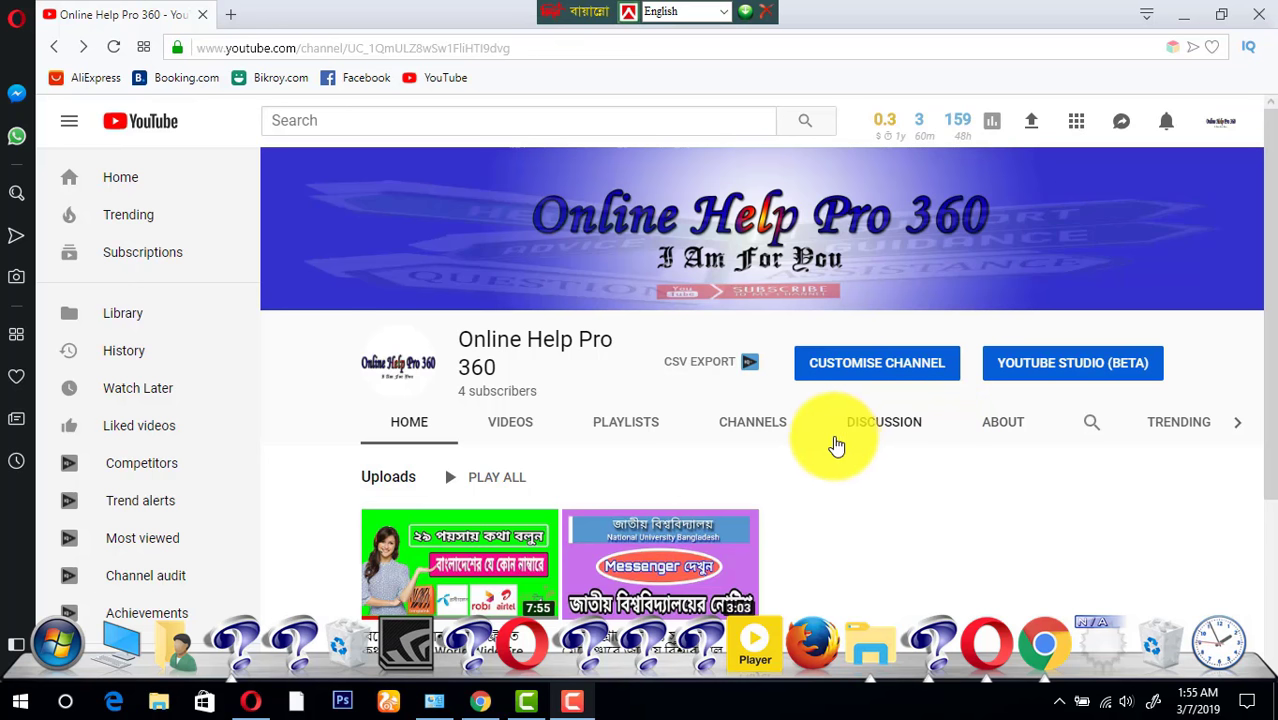
scroll(1025, 435, "down", 1)
scroll(1025, 435, "down", 2)
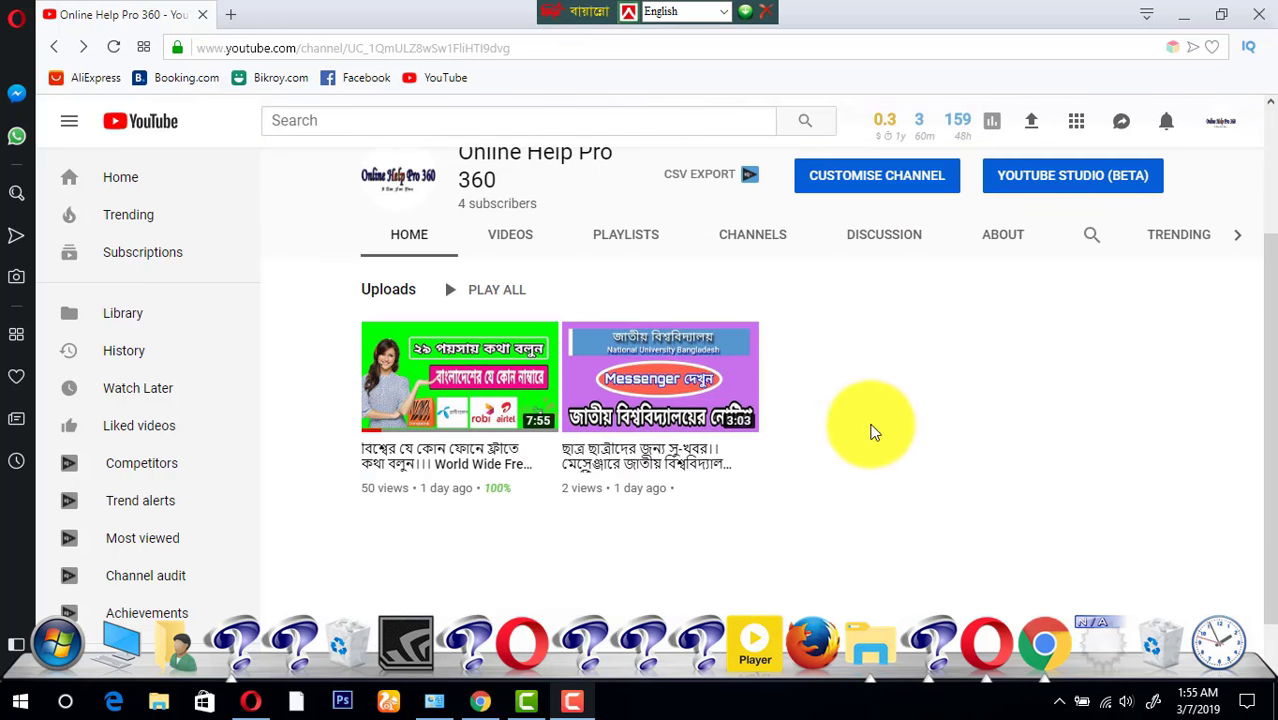
scroll(855, 394, "up", 2)
scroll(843, 417, "down", 1)
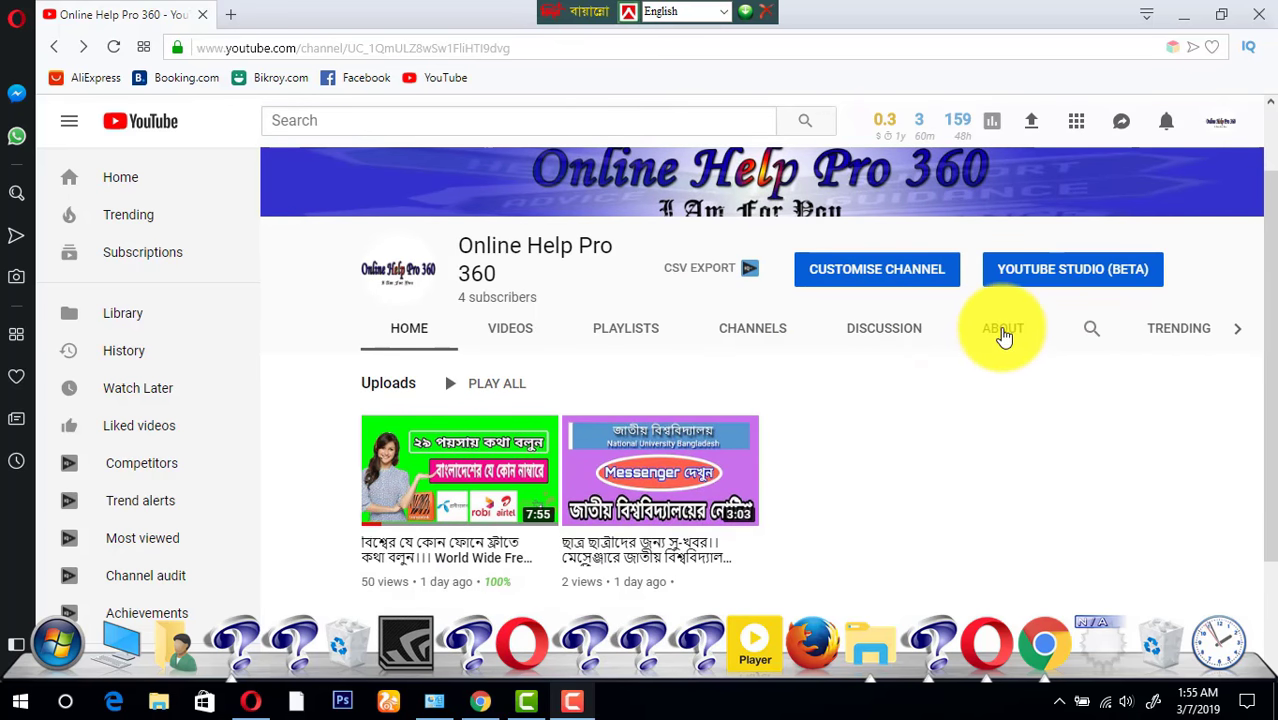
left_click(1225, 133)
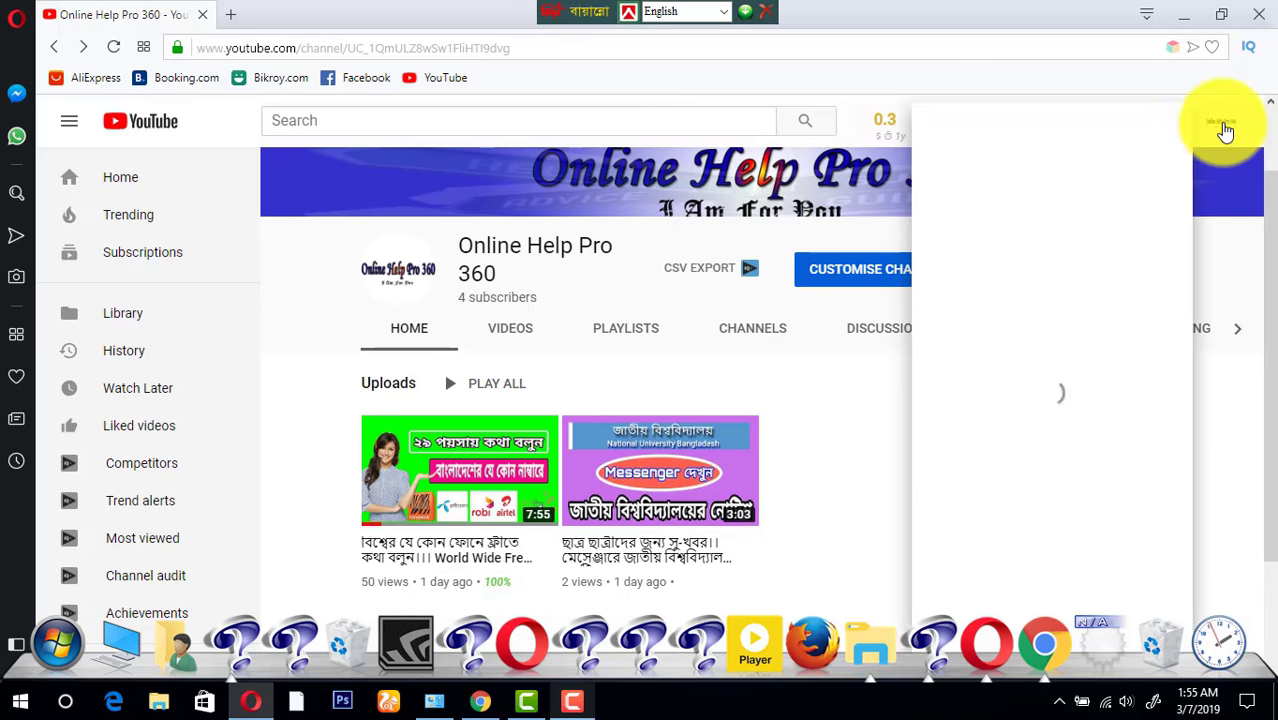
left_click(808, 388)
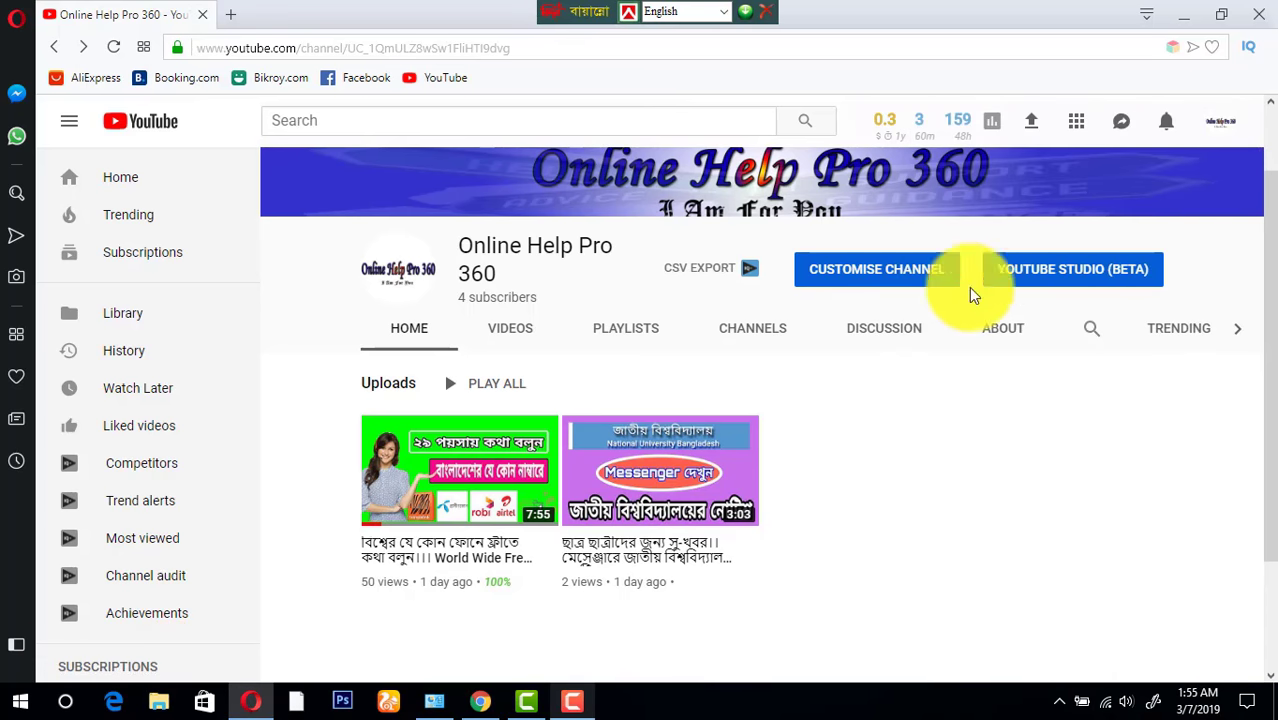
Open the About section of the Online Help Pro 360 channel.
left_click(997, 334)
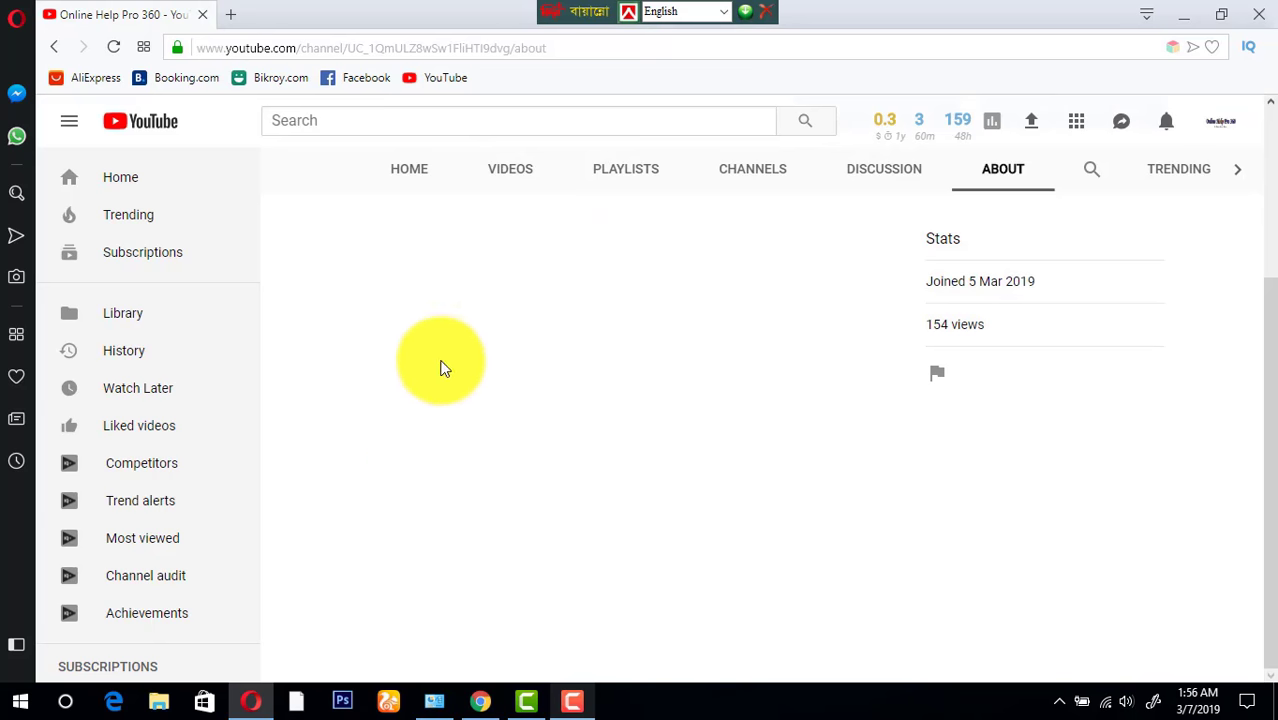
left_click(577, 705)
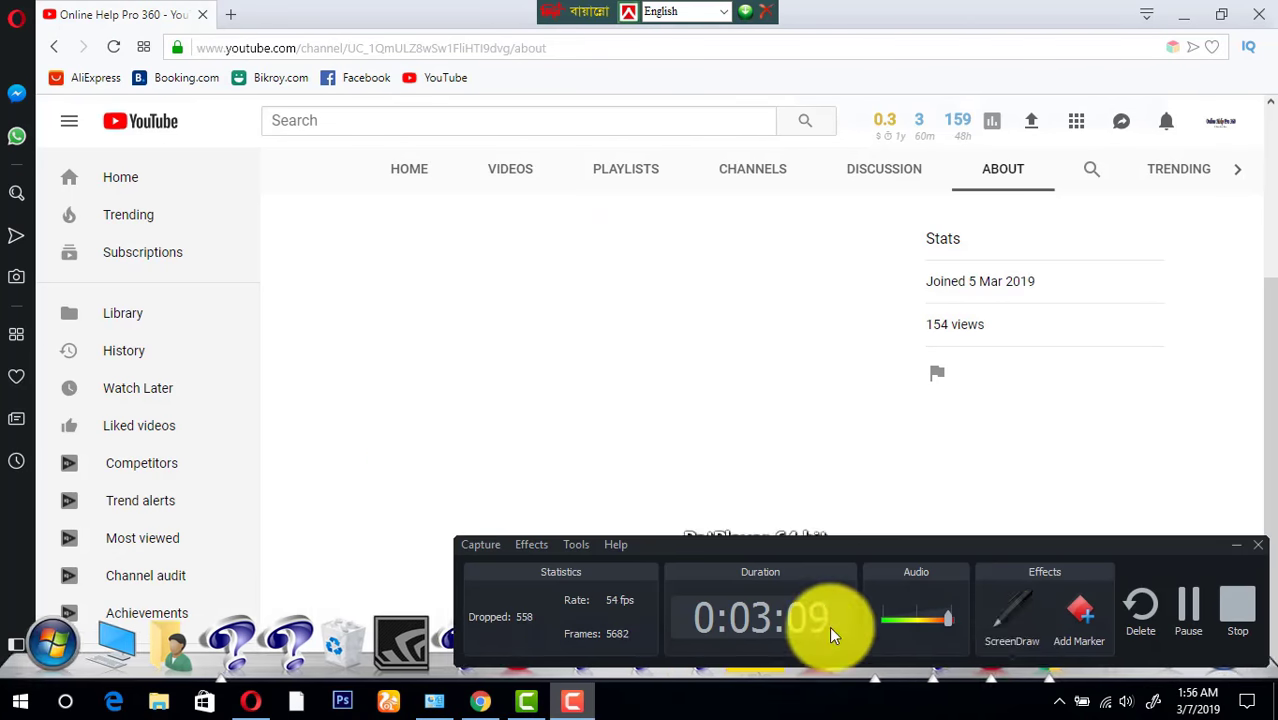
left_click(1183, 641)
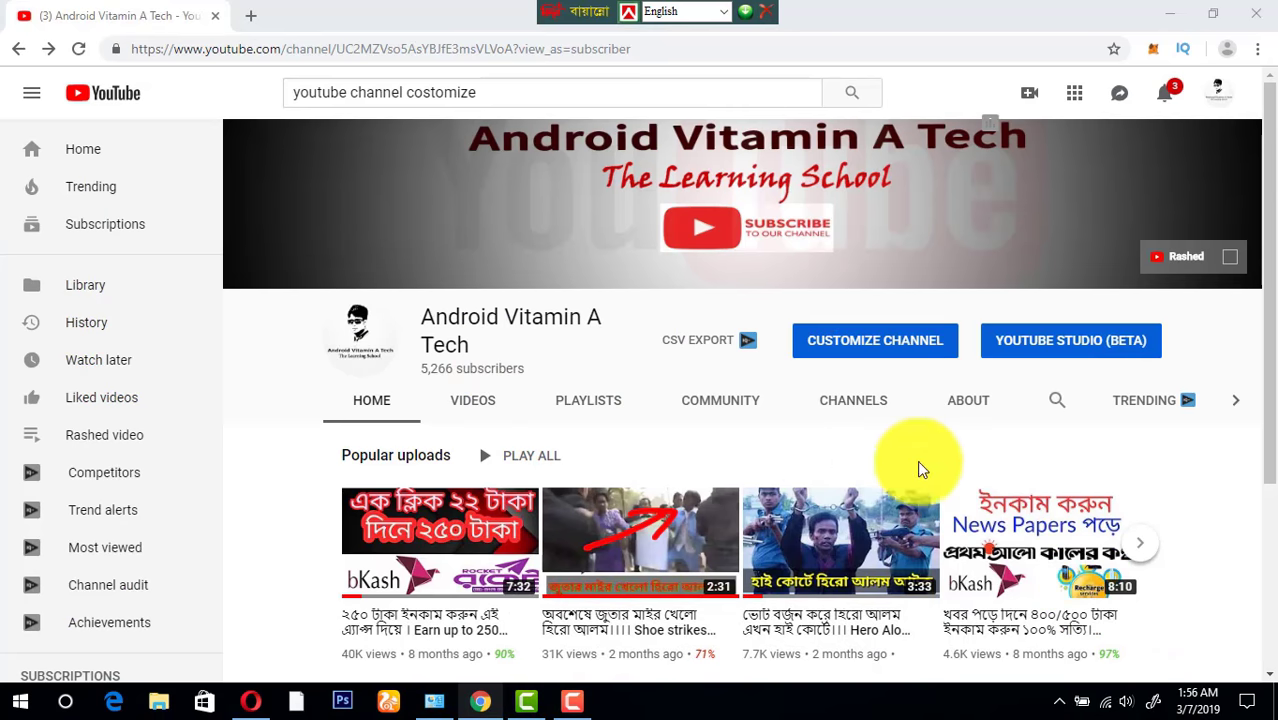
Open the About section of the Android Vitamin A Tech channel in Chrome and examine its description, details and links.
left_click(960, 408)
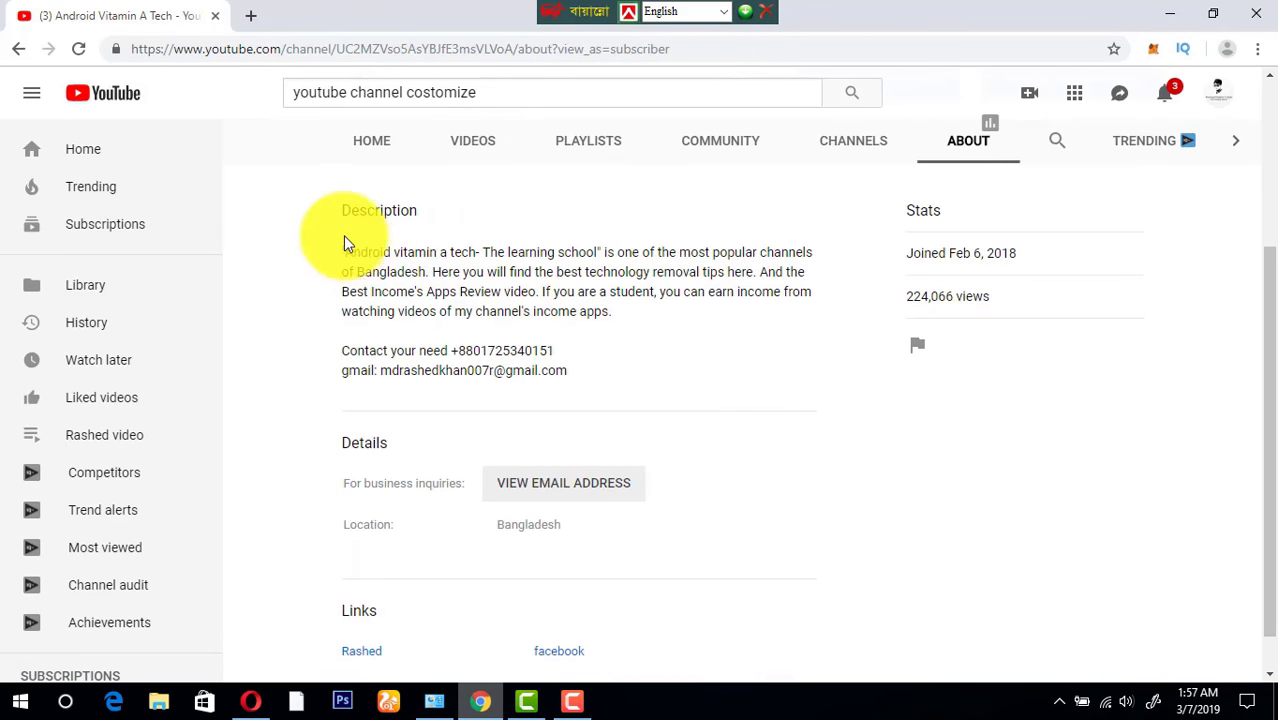
left_click_drag(335, 215, 342, 285)
left_click(495, 213)
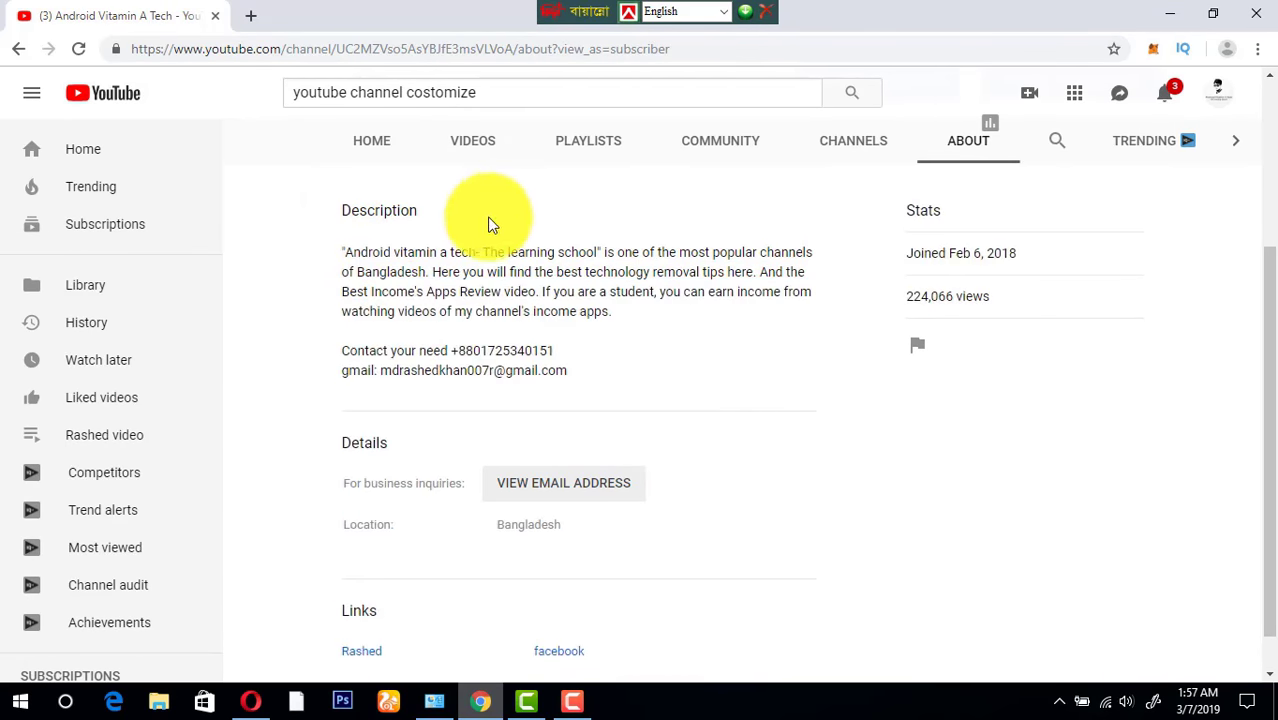
left_click_drag(337, 208, 573, 220)
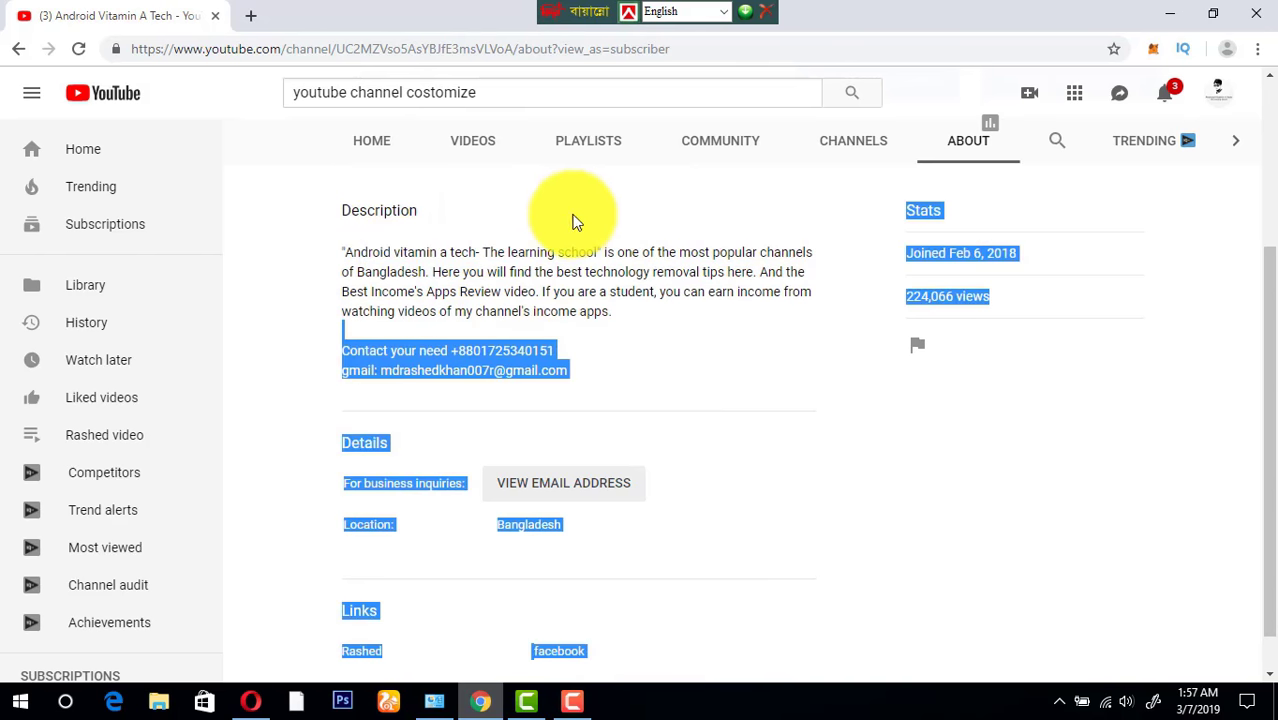
left_click(575, 253)
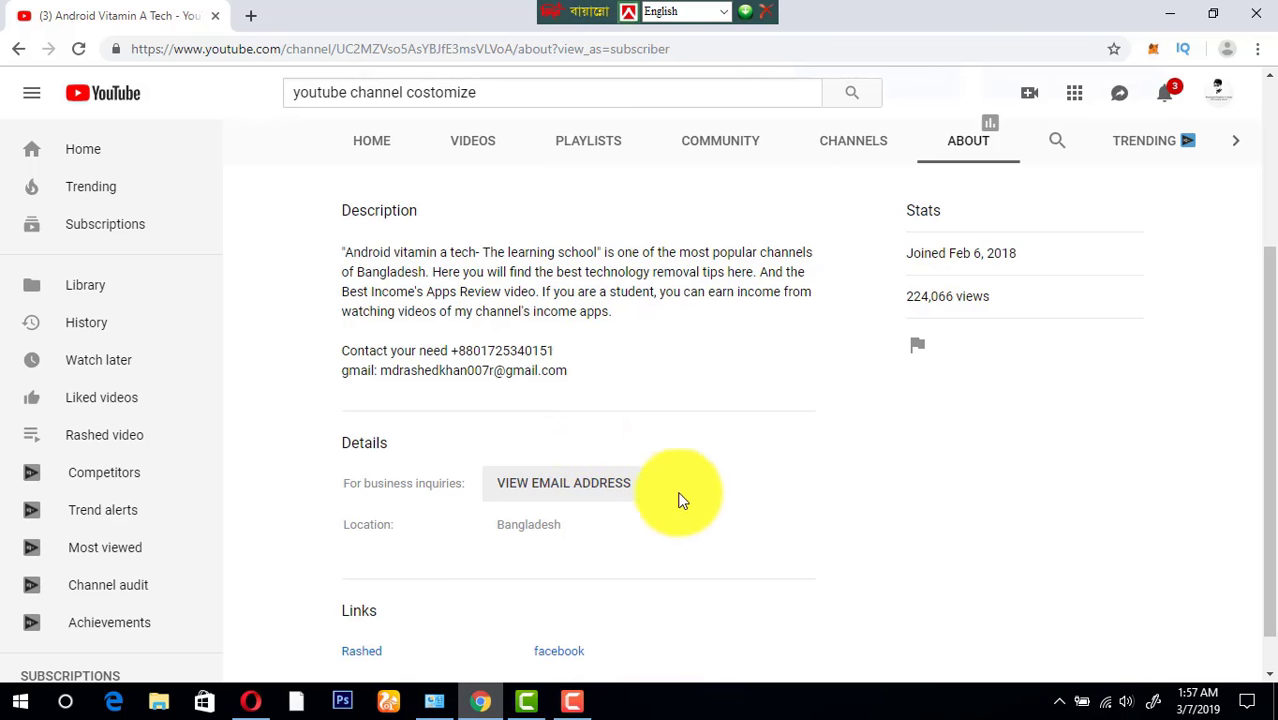
scroll(662, 514, "down", 1)
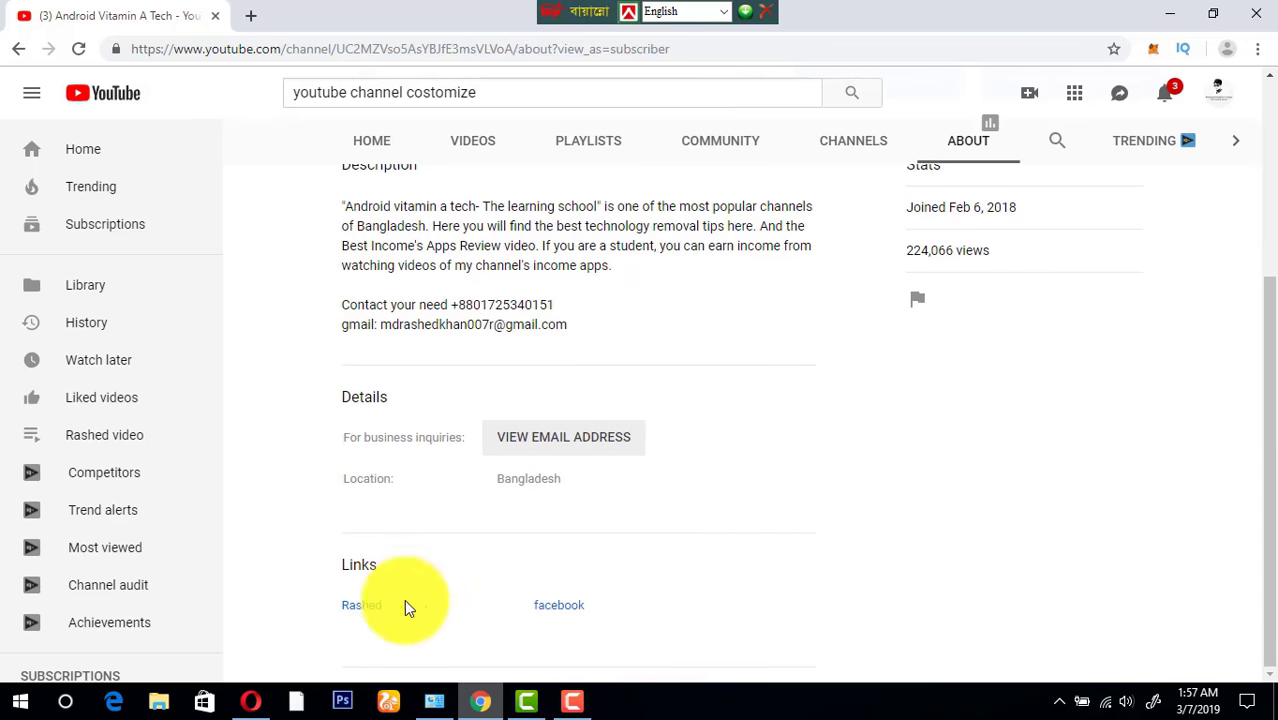
scroll(713, 462, "up", 3)
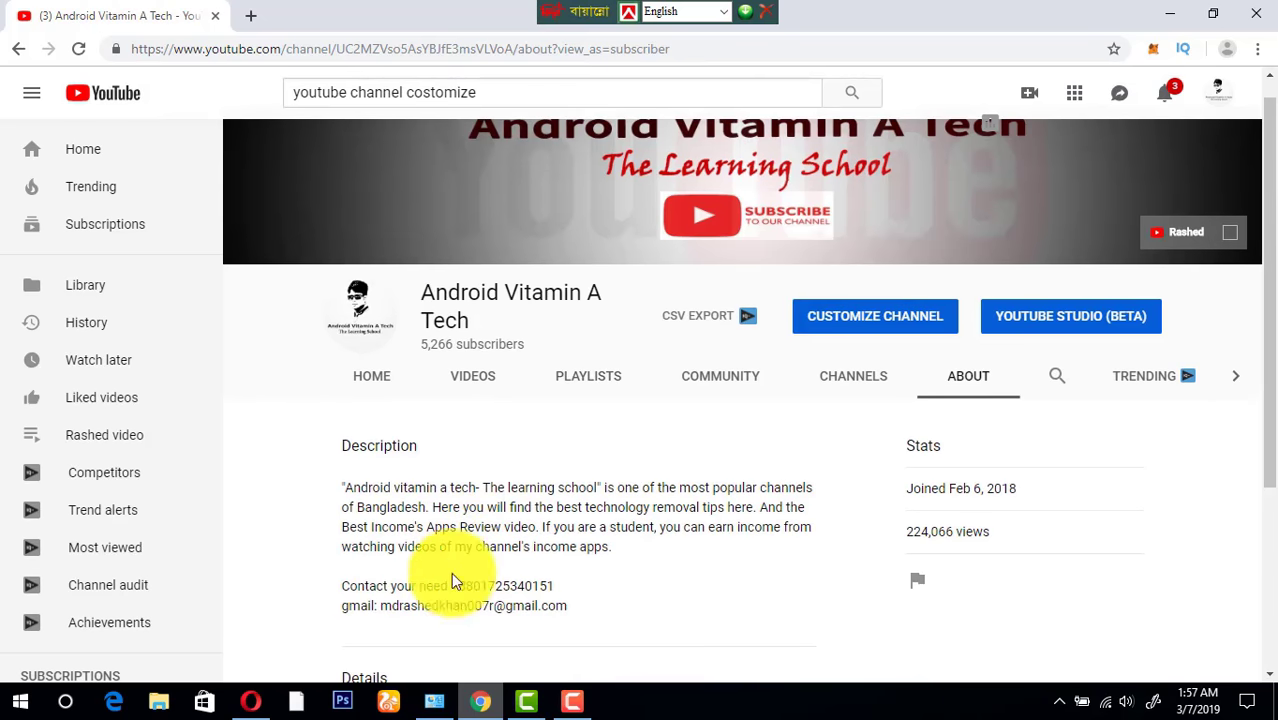
Open the video upload page for the Online Help Pro 360 channel in Opera and dismiss the vidIQ message.
left_click(251, 700)
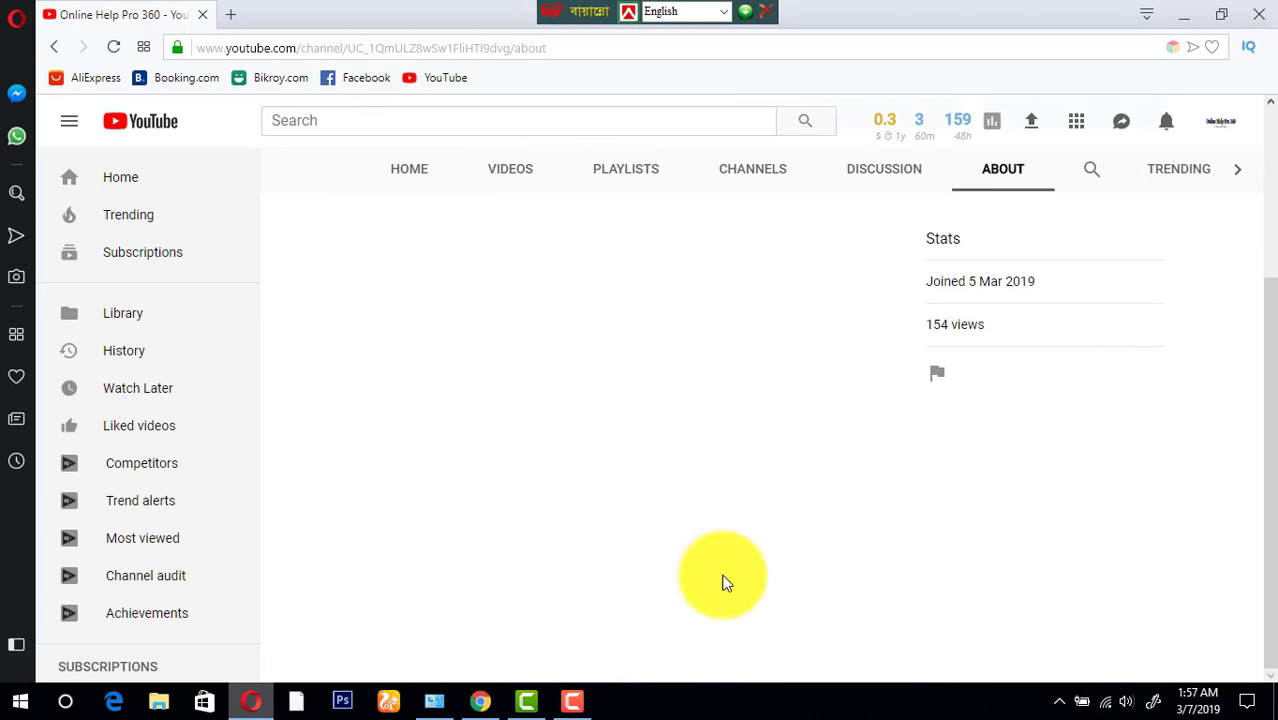
left_click(572, 701)
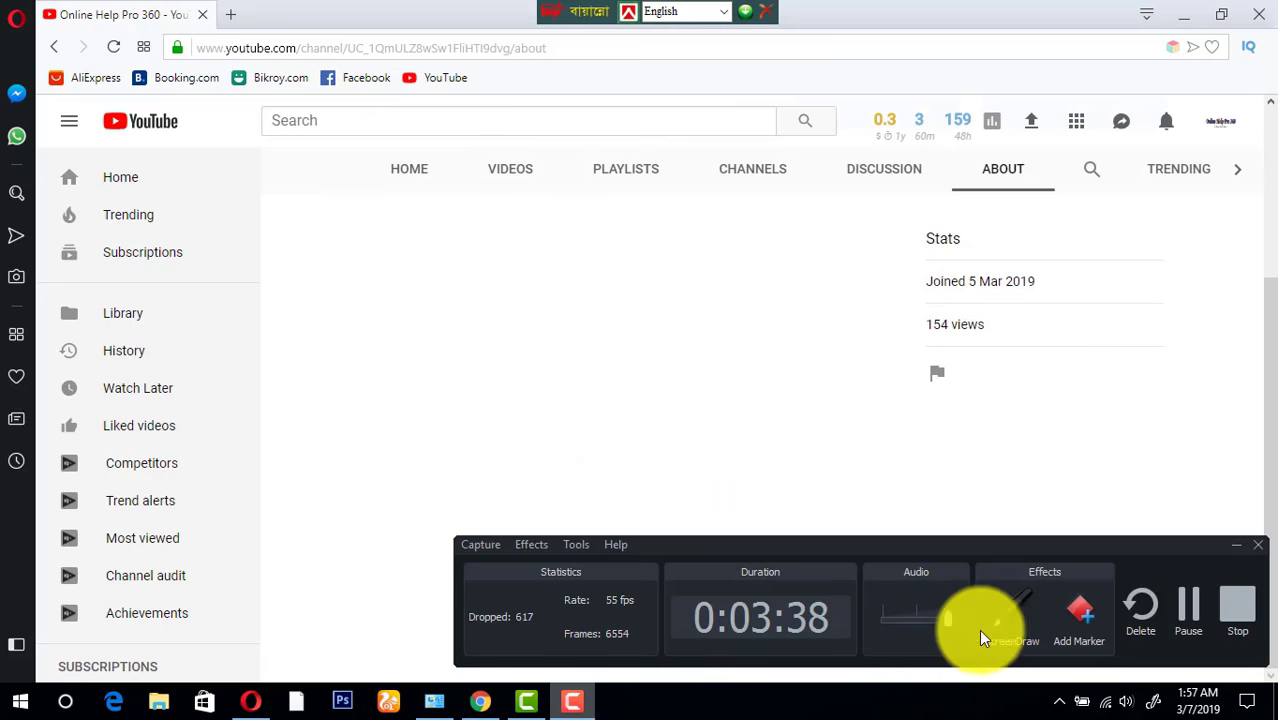
left_click(1192, 617)
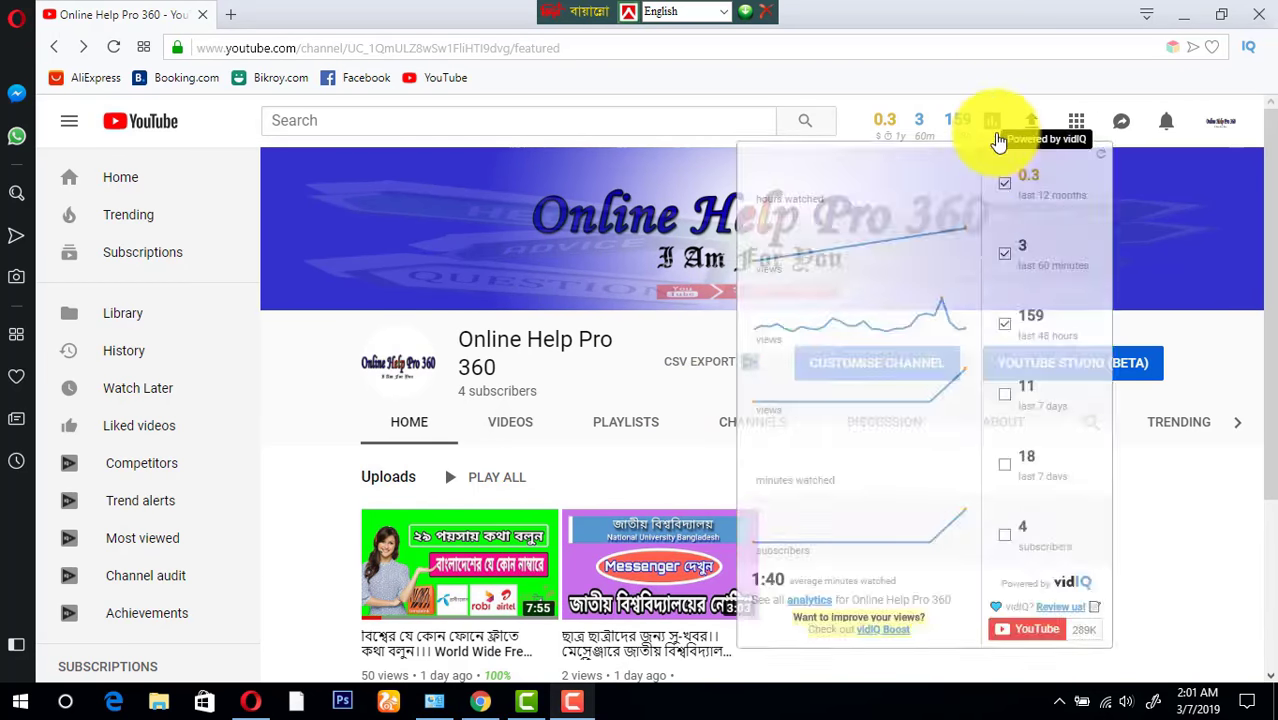
left_click(1030, 130)
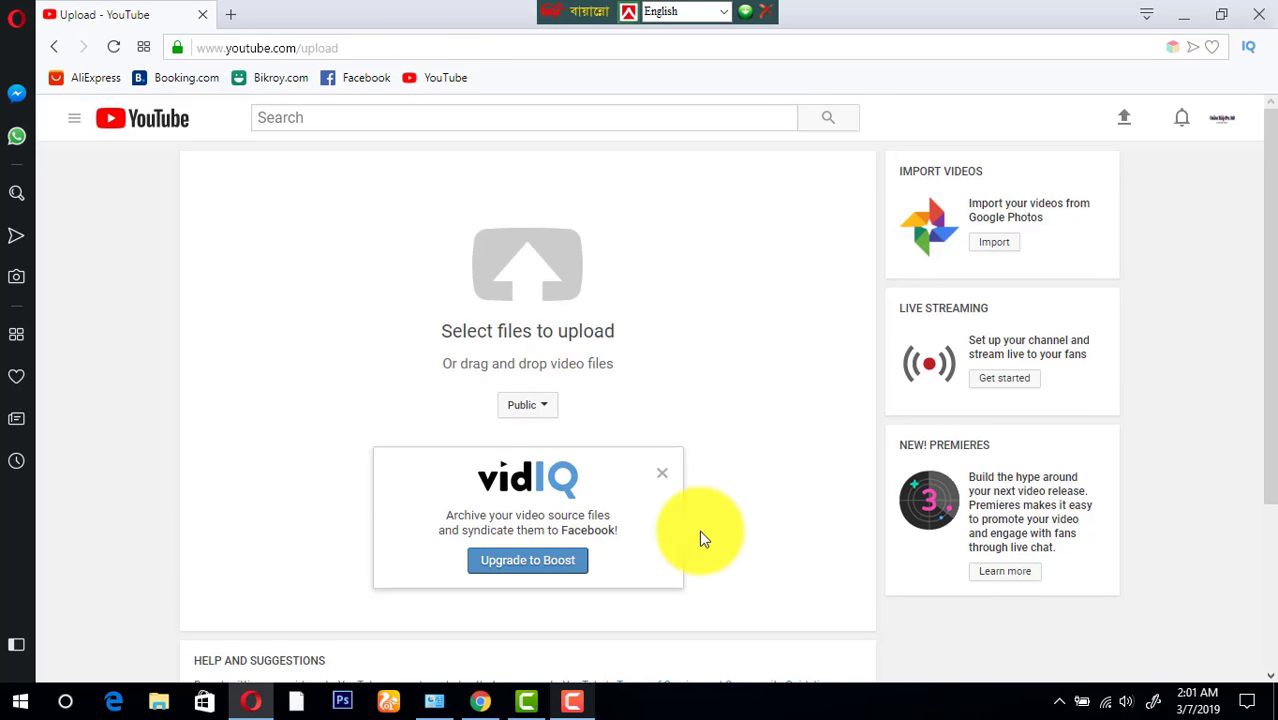
left_click(663, 477)
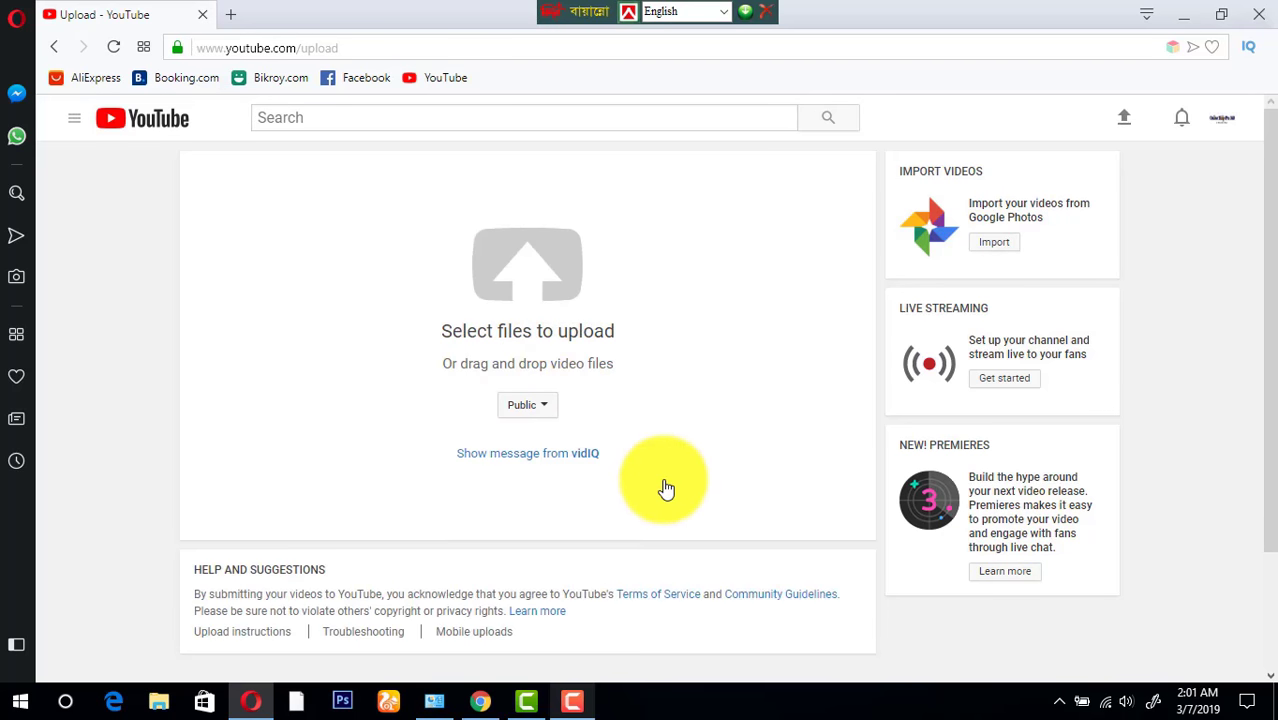
Return to the Online Help Pro 360 channel page, open its customisation view and dismiss the video notification.
left_click(55, 52)
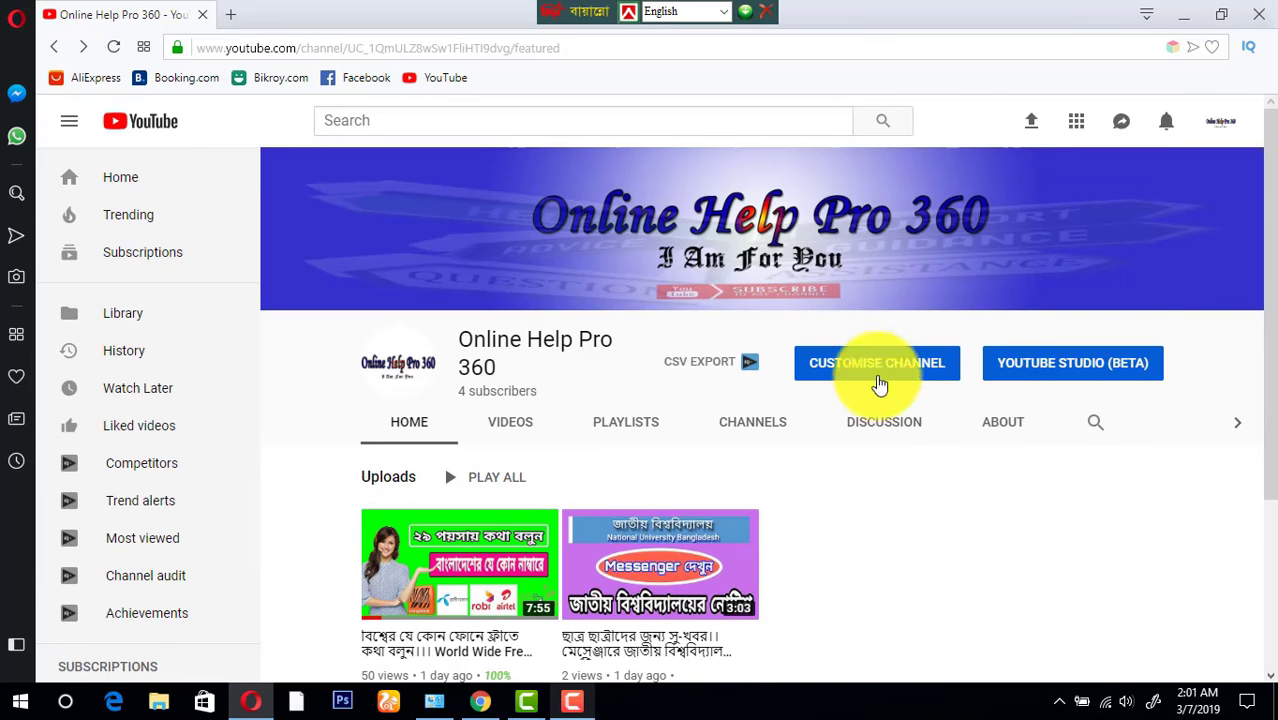
left_click(893, 366)
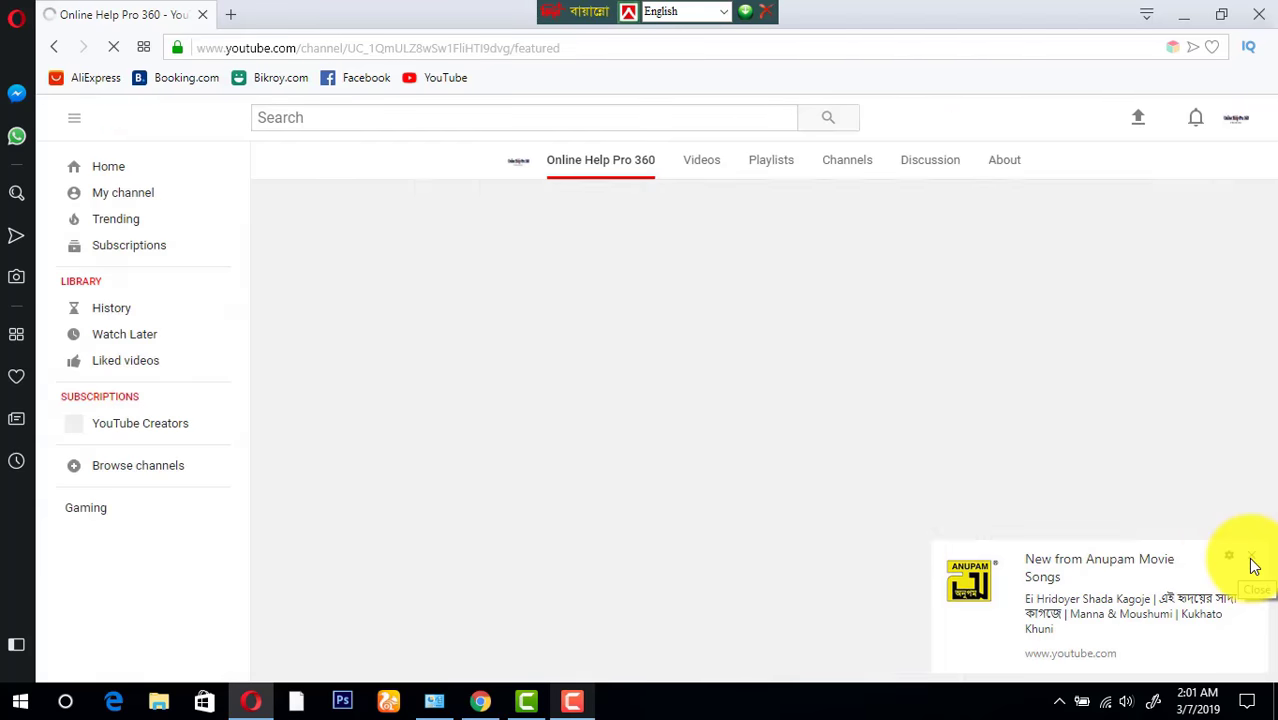
left_click(1251, 558)
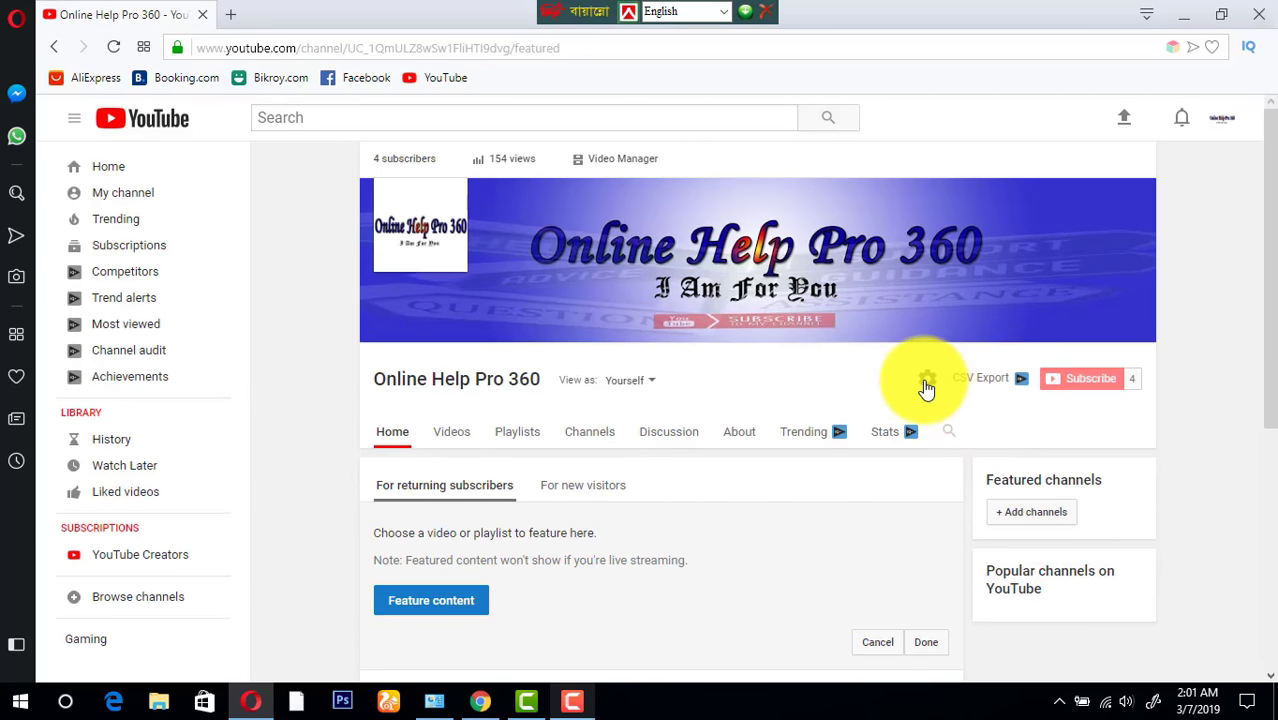
Examine the channel's privacy, layout and discussion settings without changing them, and look over the customisable home page.
left_click(924, 383)
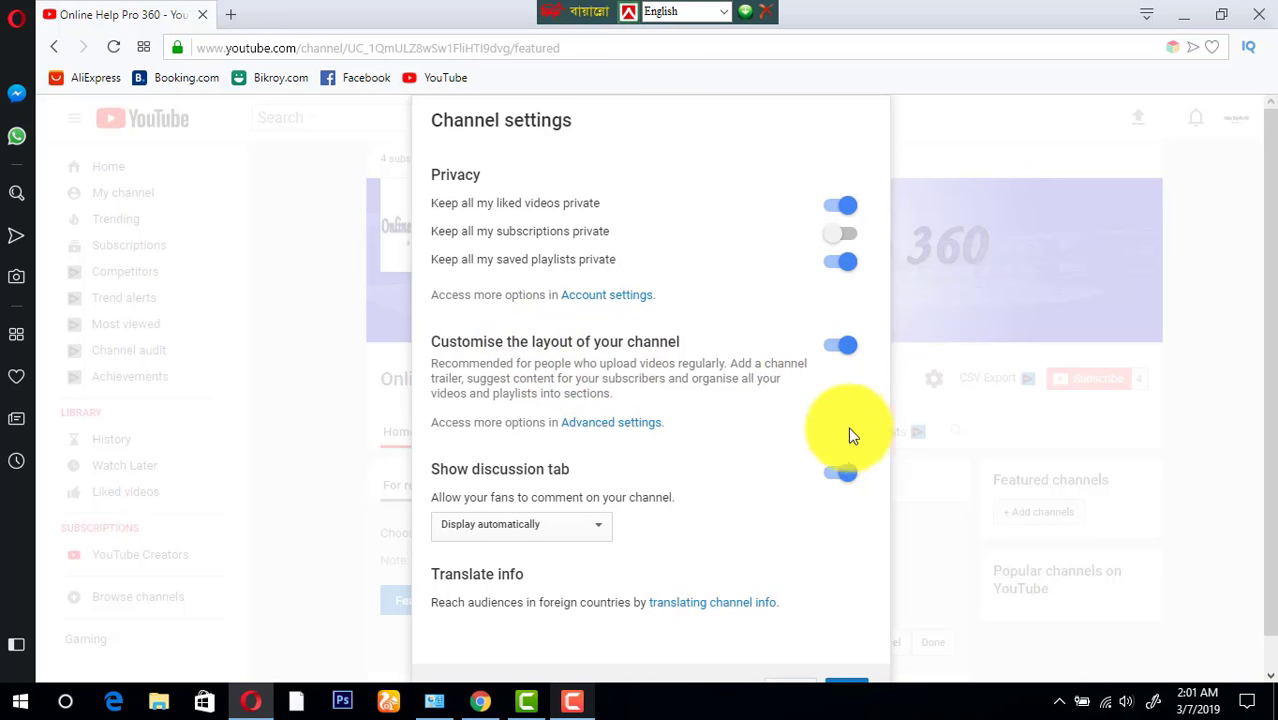
left_click(951, 408)
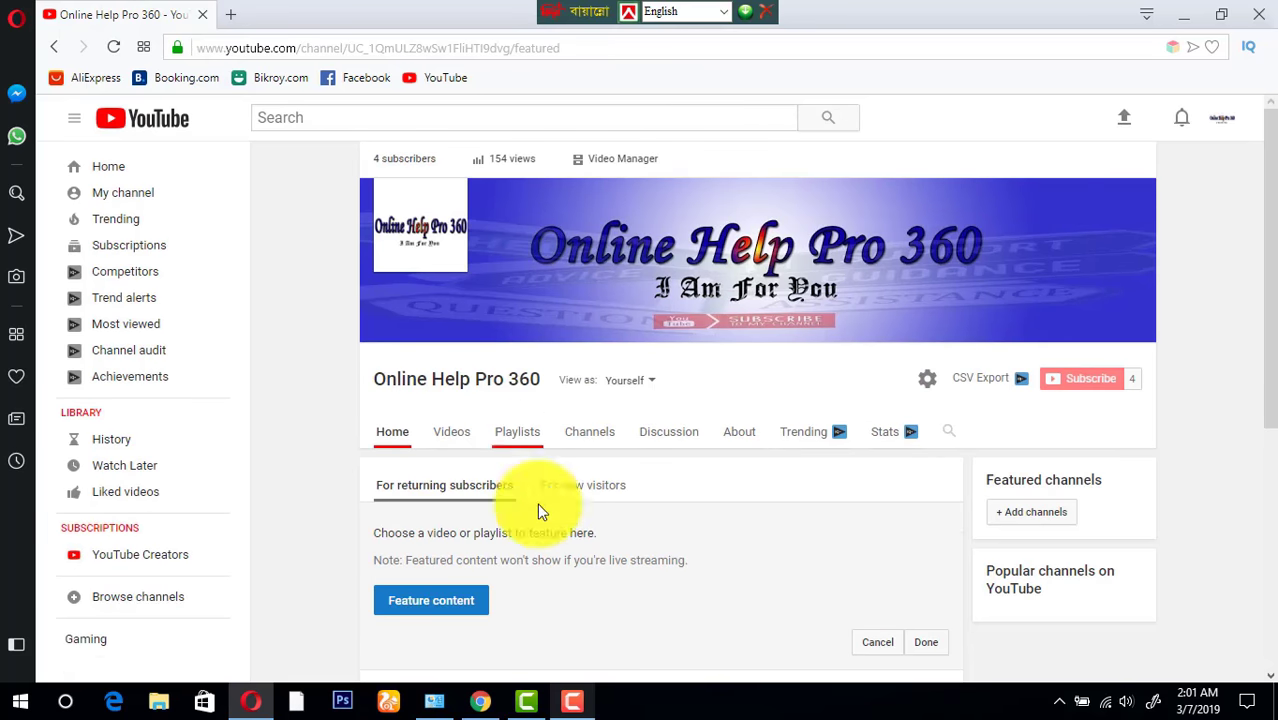
scroll(515, 525, "down", 2)
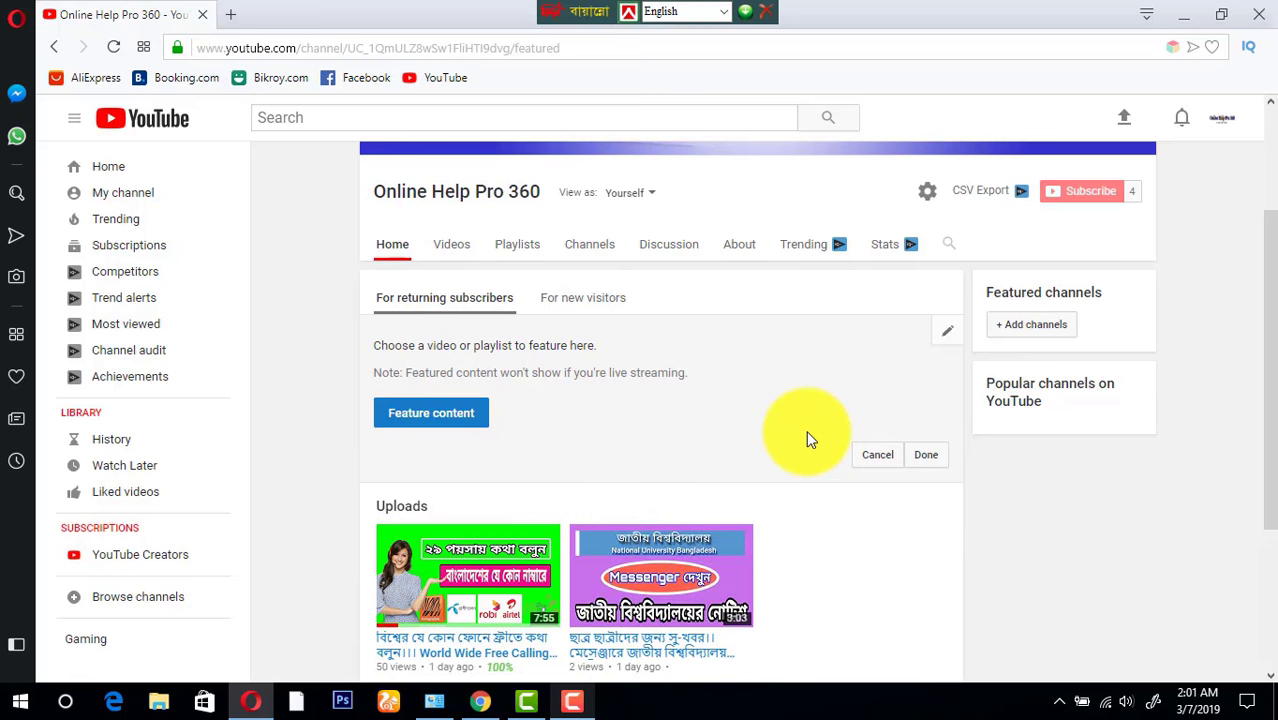
scroll(810, 436, "up", 2)
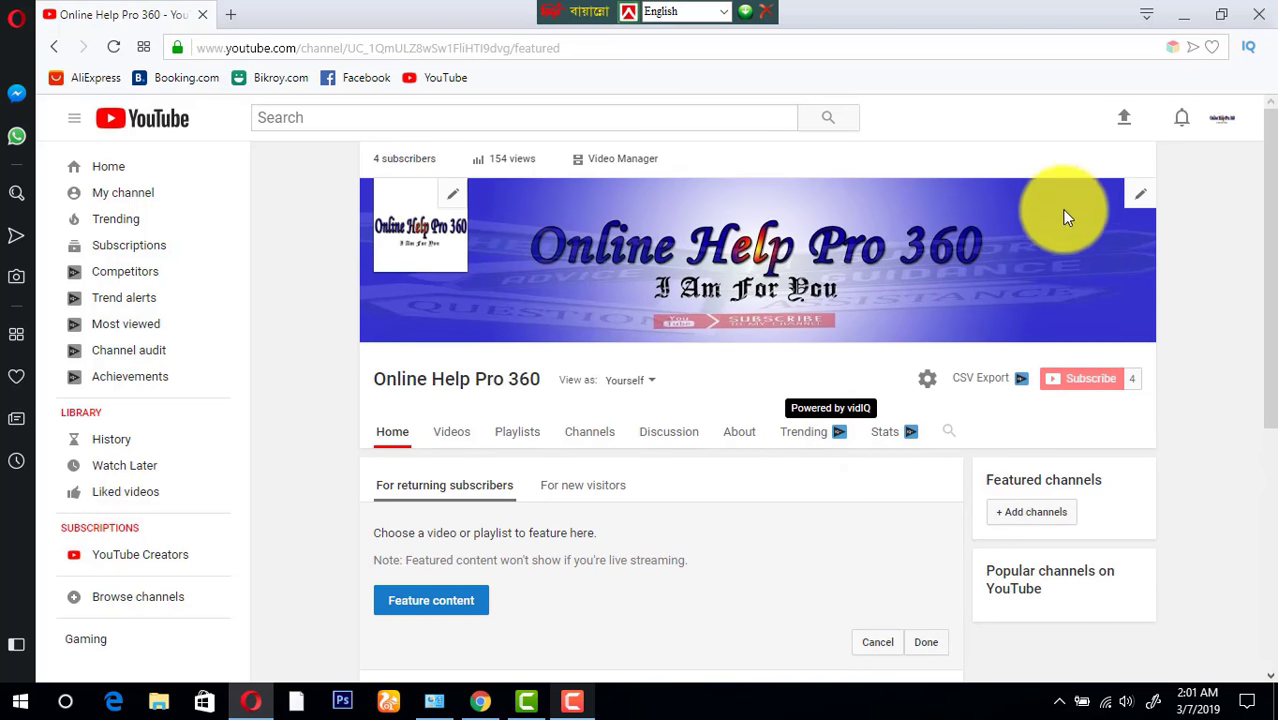
Open the channel's custom links for editing on the About page, starting from the channel art's edit options.
left_click(1143, 197)
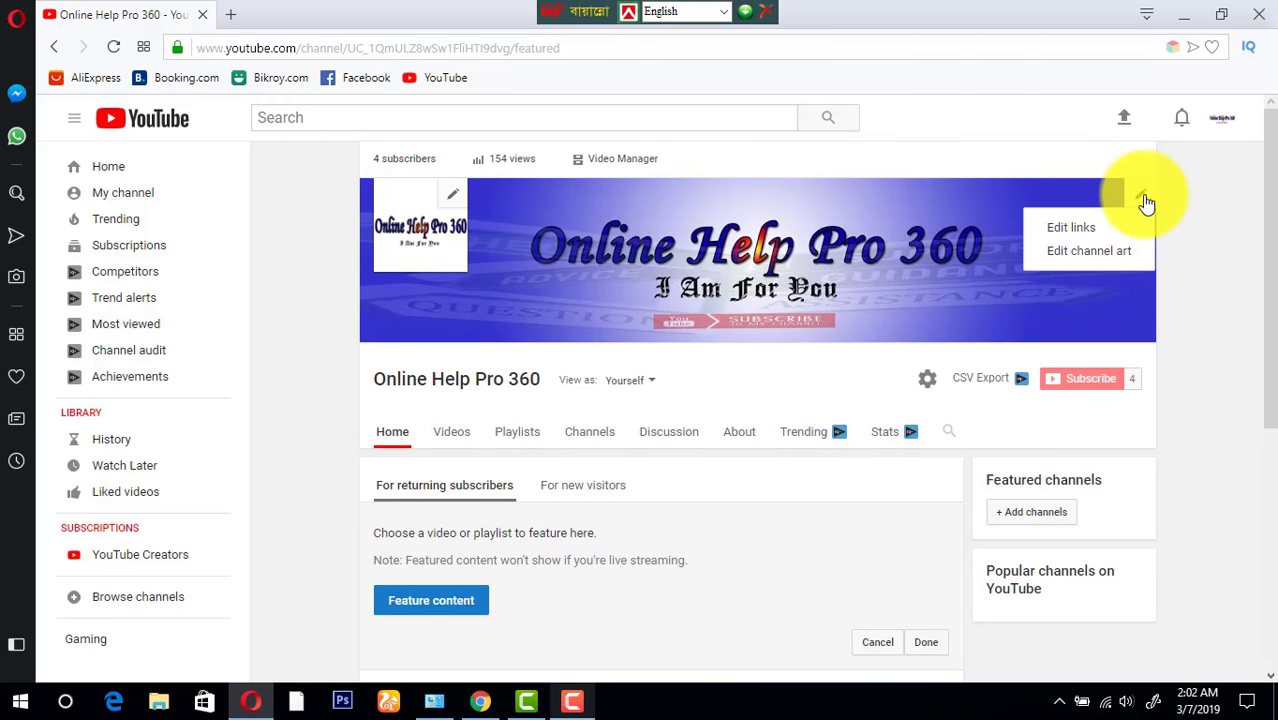
left_click(1072, 228)
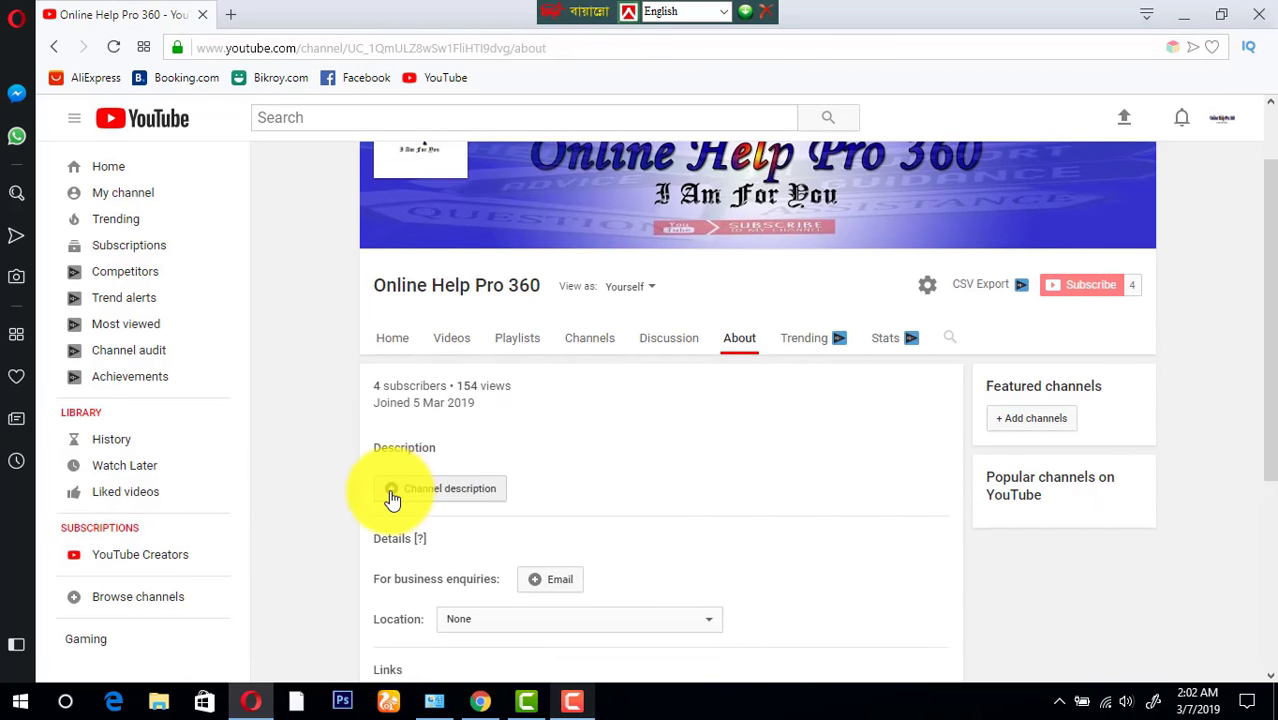
scroll(679, 456, "down", 2)
Paste the prepared welcome text, covering VFX and Photoshop tutorials, app reviews, logos and cover photos, as the channel description and save it.
left_click(393, 305)
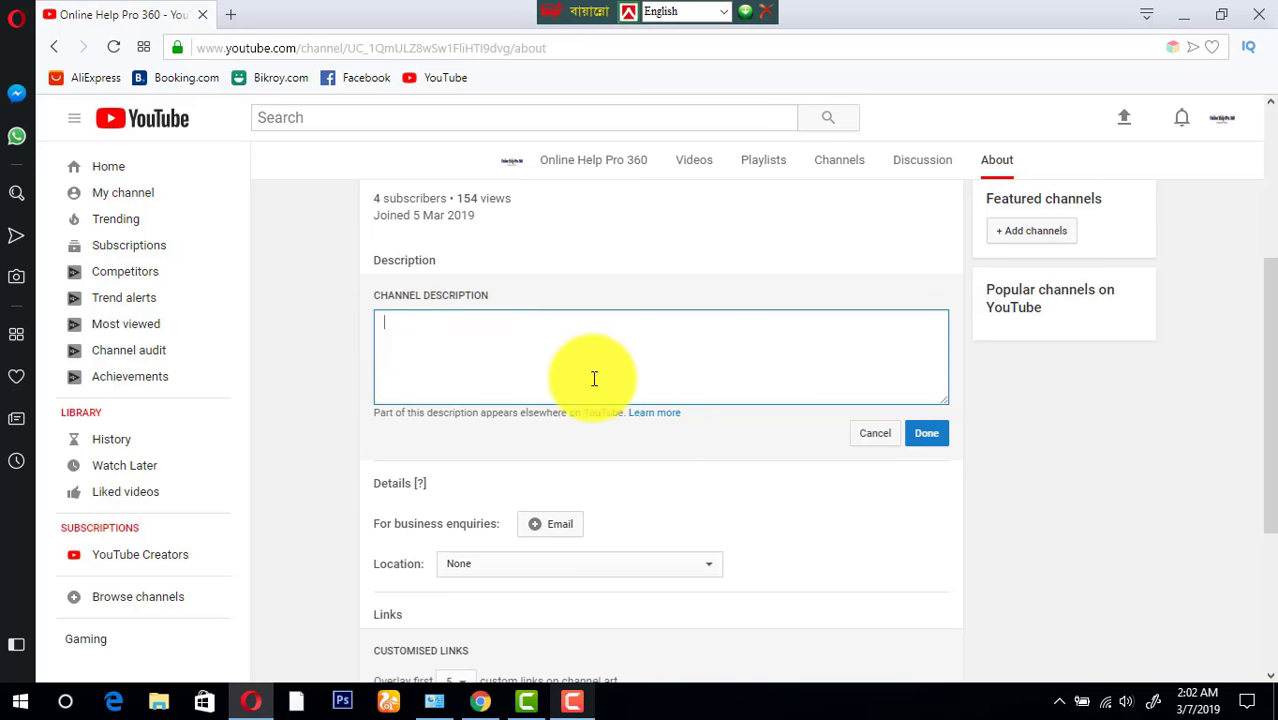
left_click(560, 707)
left_click(1192, 604)
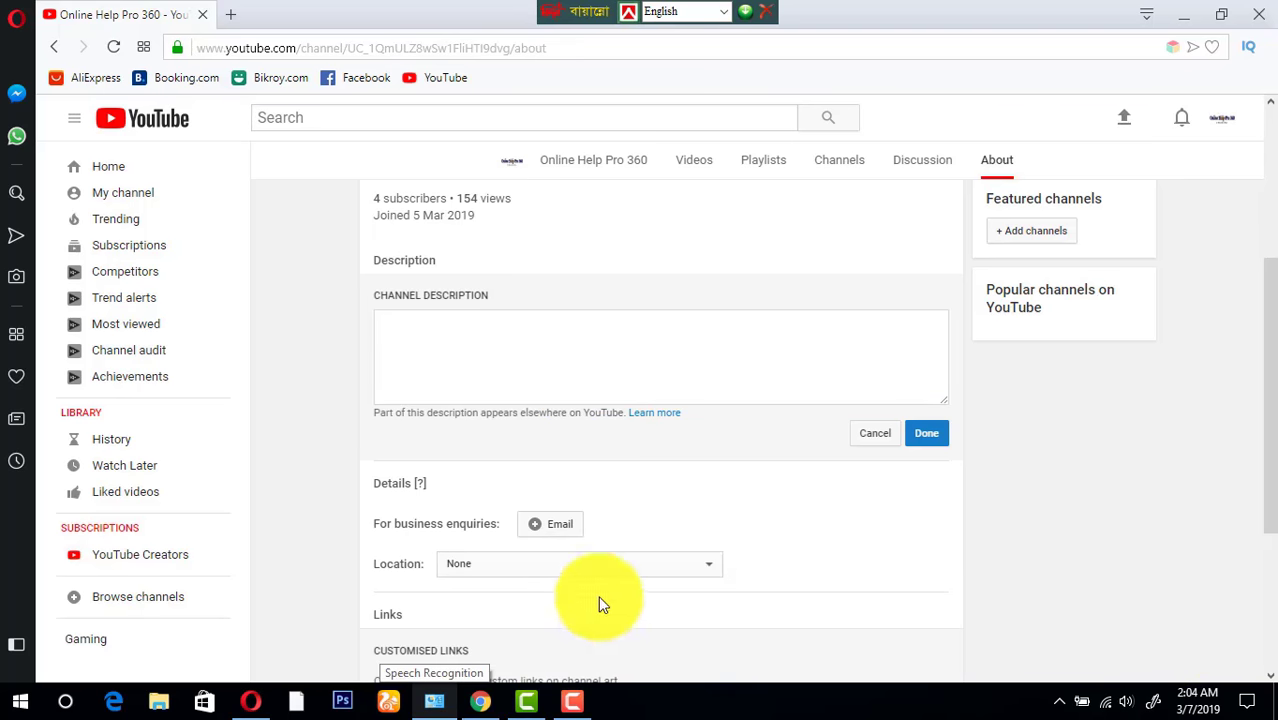
left_click(469, 358)
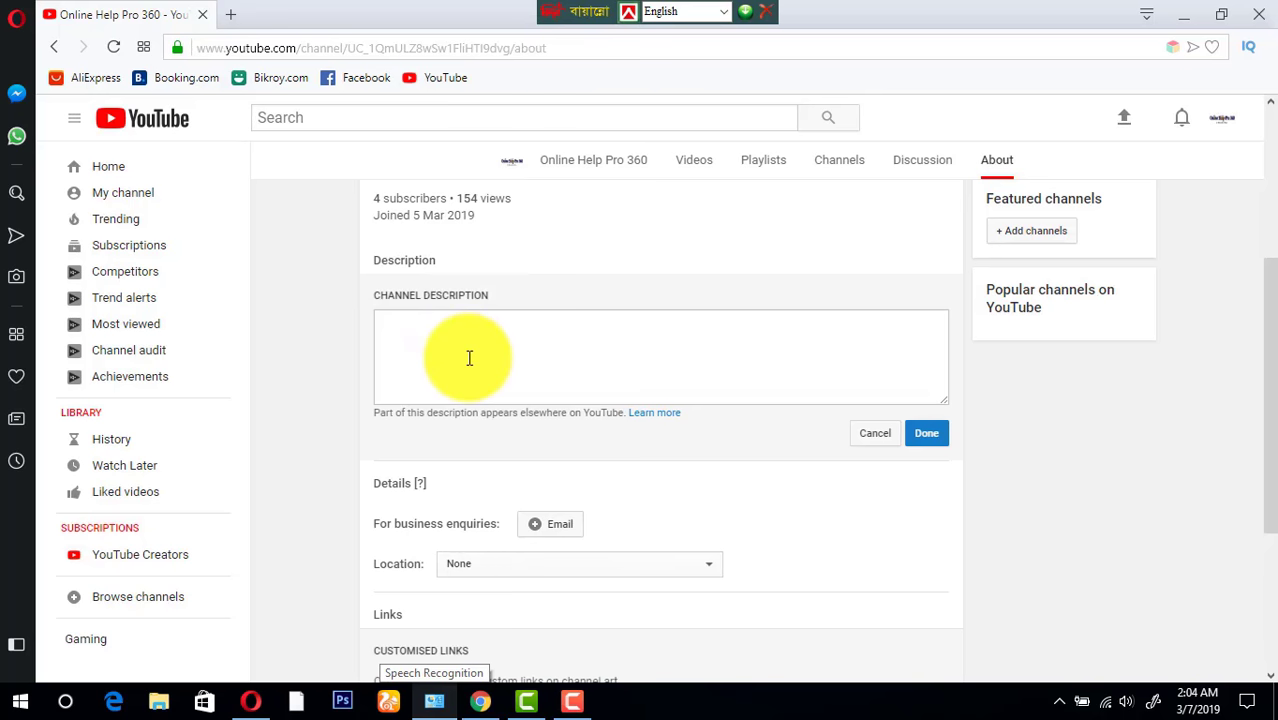
right_click(452, 347)
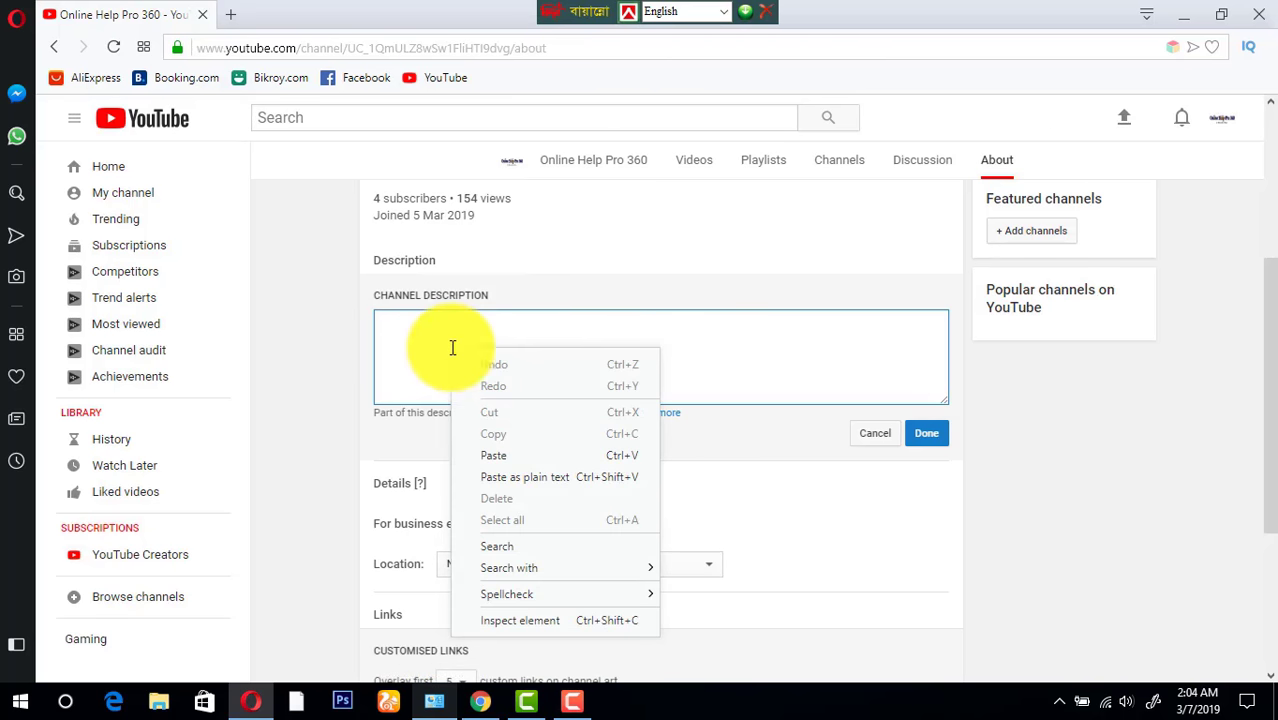
left_click(420, 352)
right_click(469, 352)
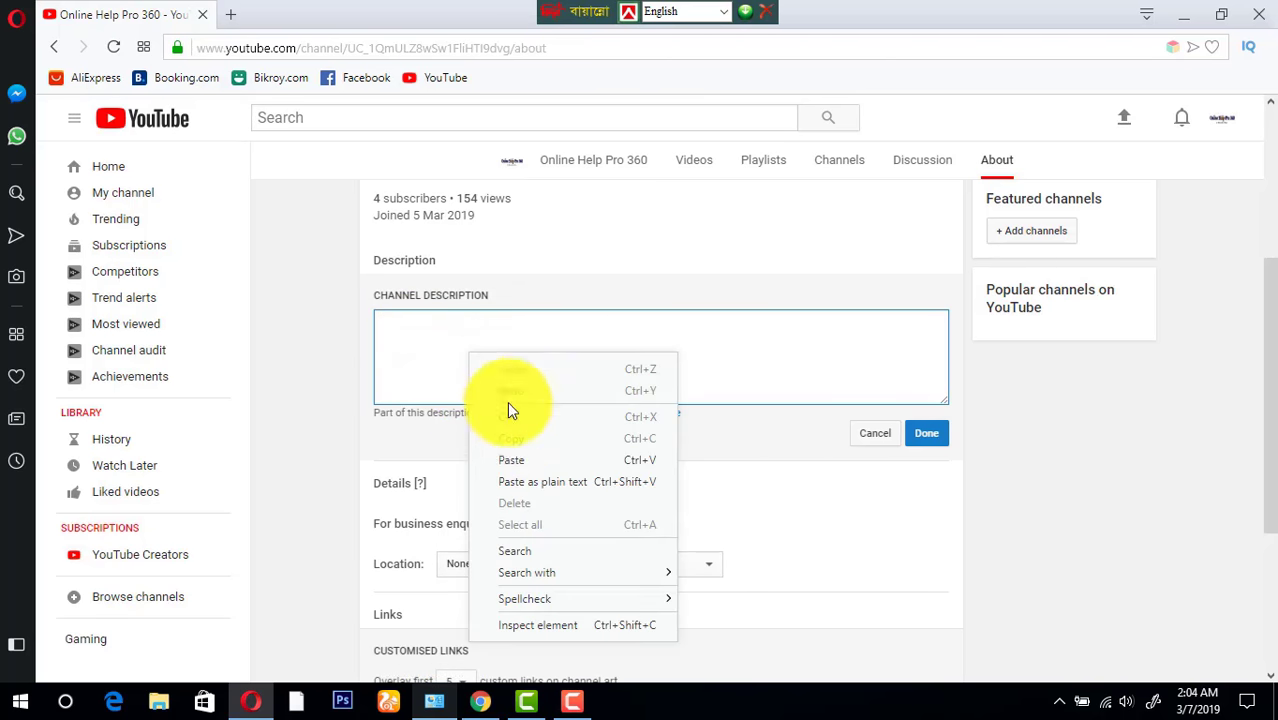
left_click(508, 460)
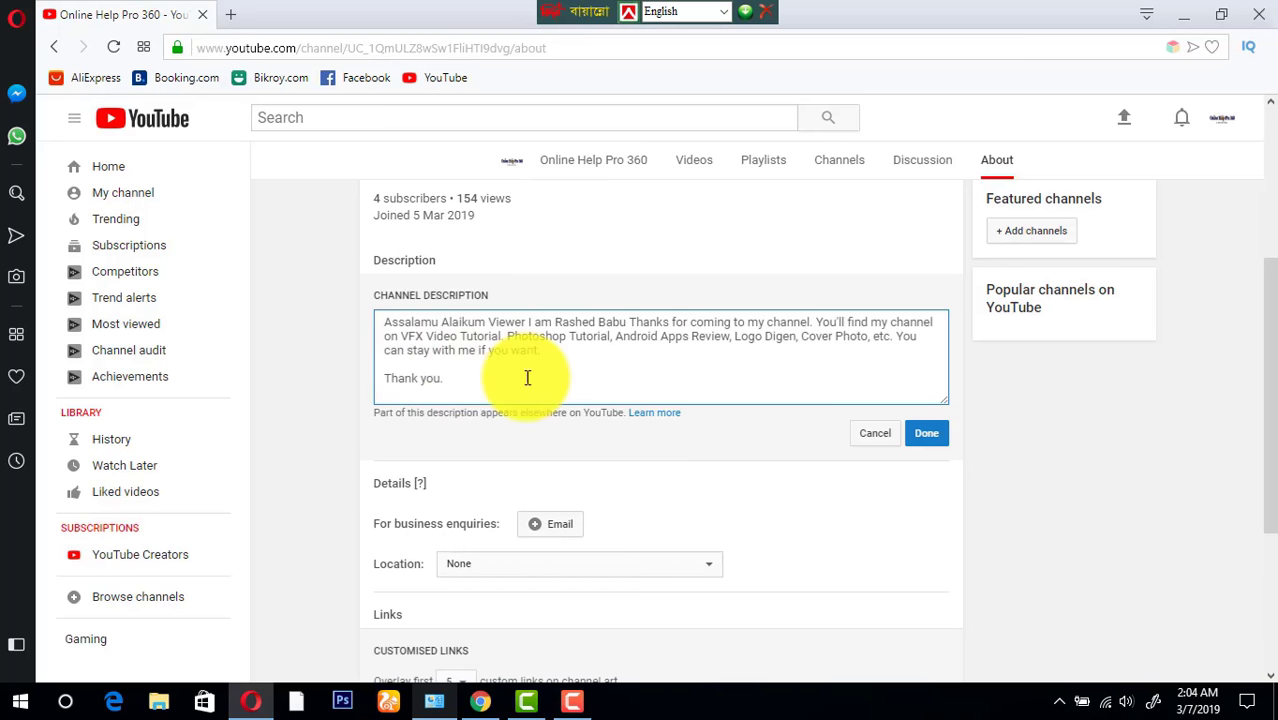
scroll(487, 388, "up", 1)
scroll(490, 405, "up", 1)
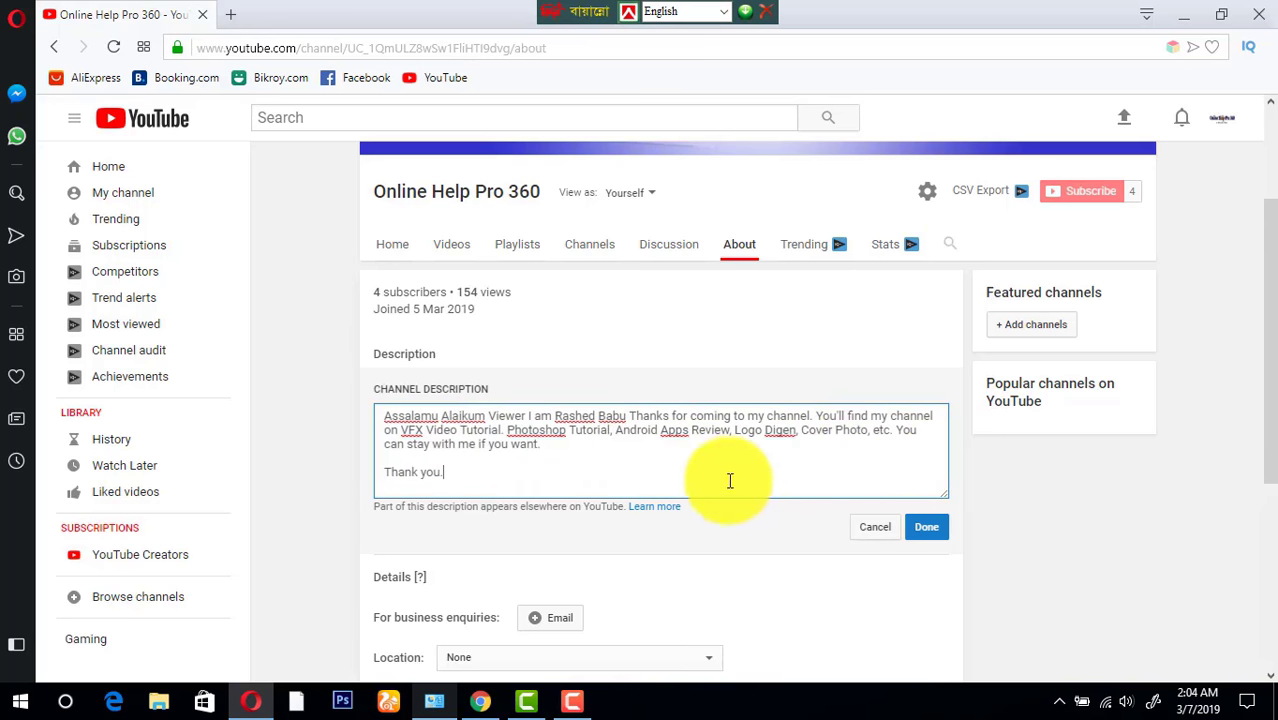
scroll(634, 477, "down", 1)
scroll(634, 477, "down", 1)
left_click(926, 433)
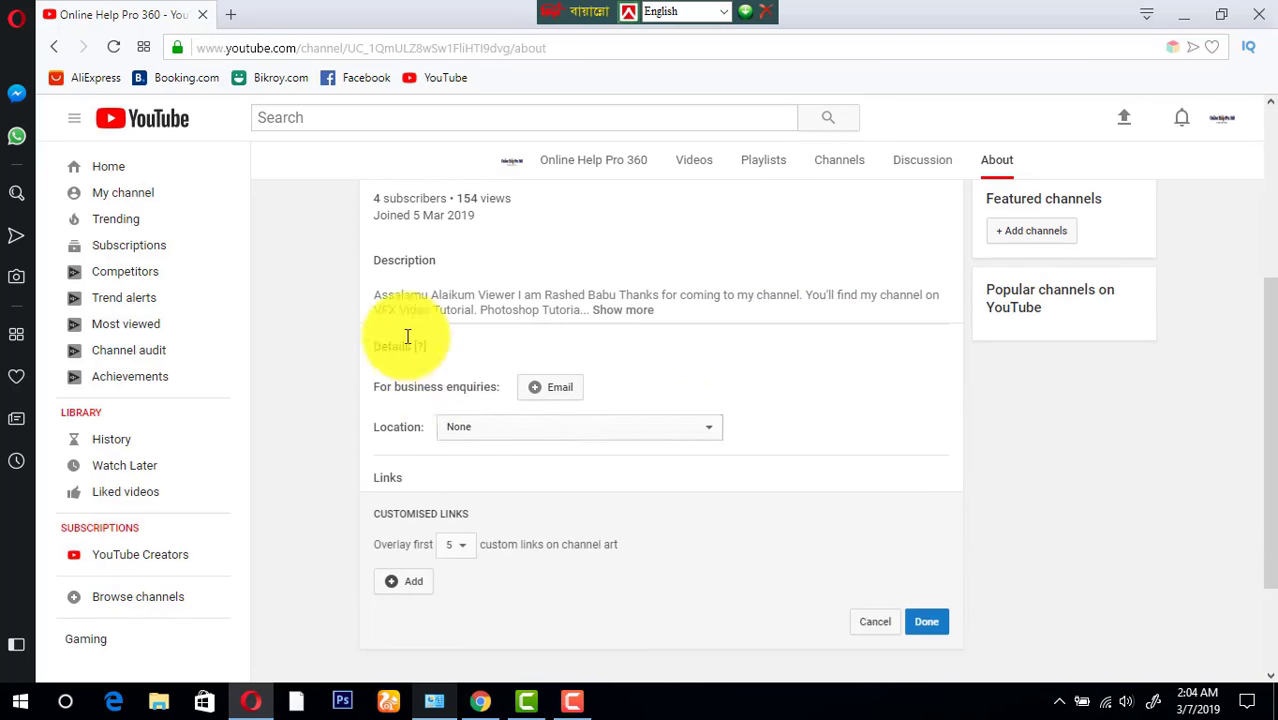
Expand the saved channel description and examine the Android Vitamin A Tech channel's description and contact details in Chrome.
left_click(622, 311)
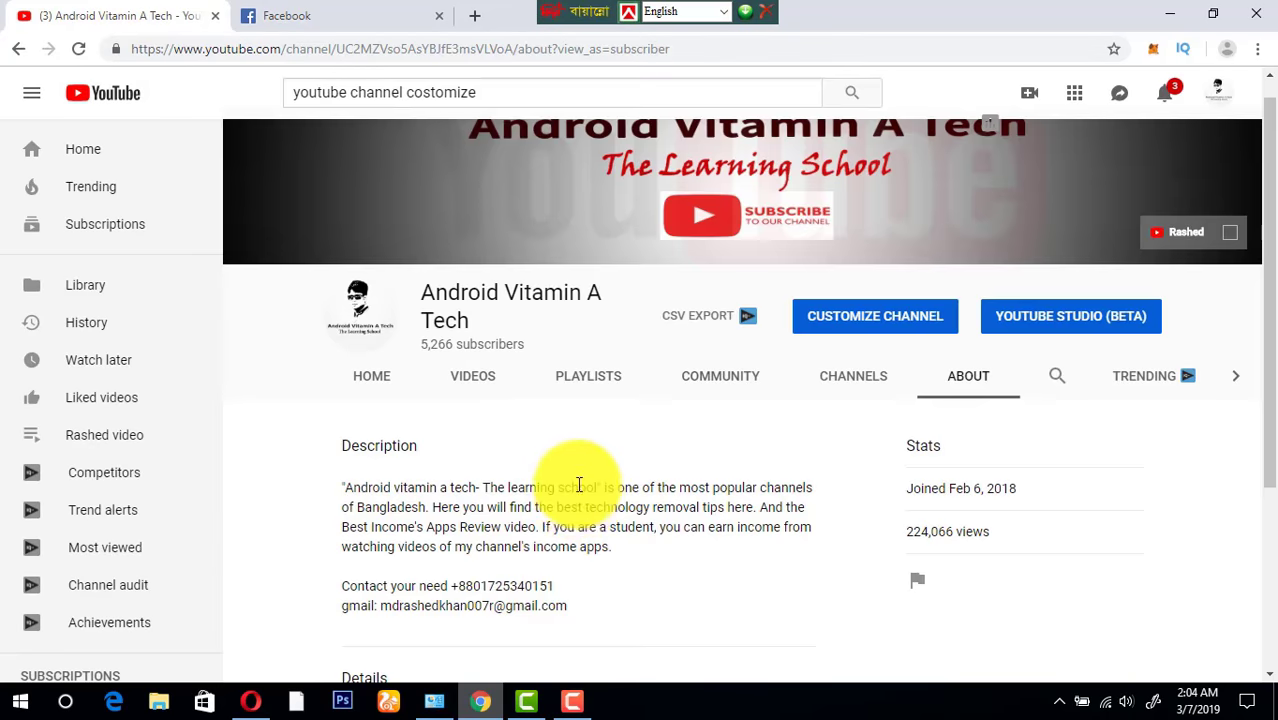
scroll(579, 488, "down", 2)
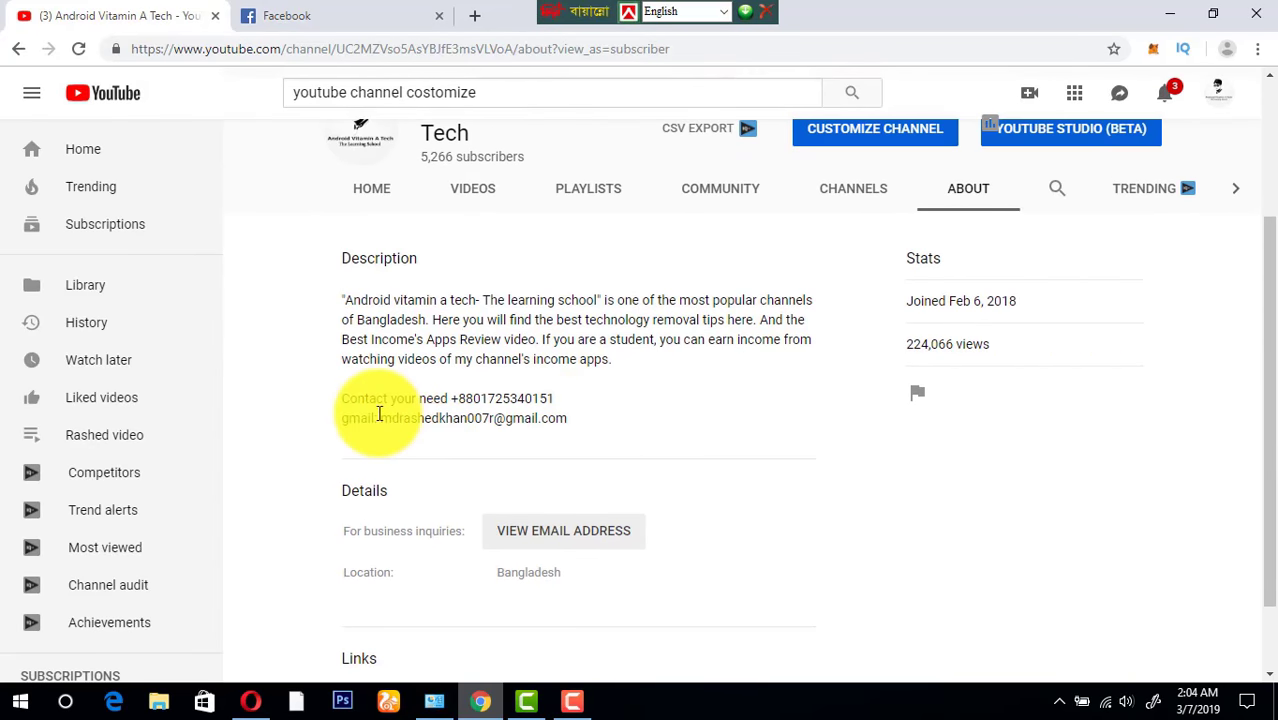
left_click(572, 700)
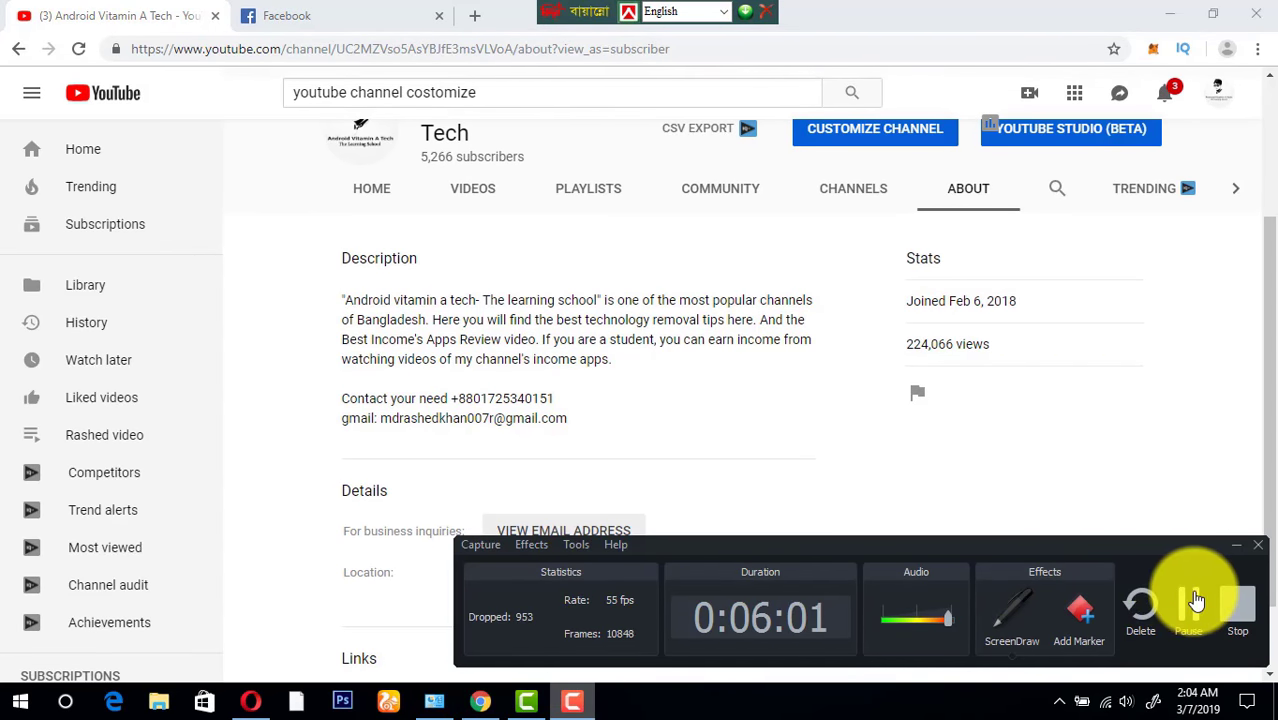
left_click(1236, 545)
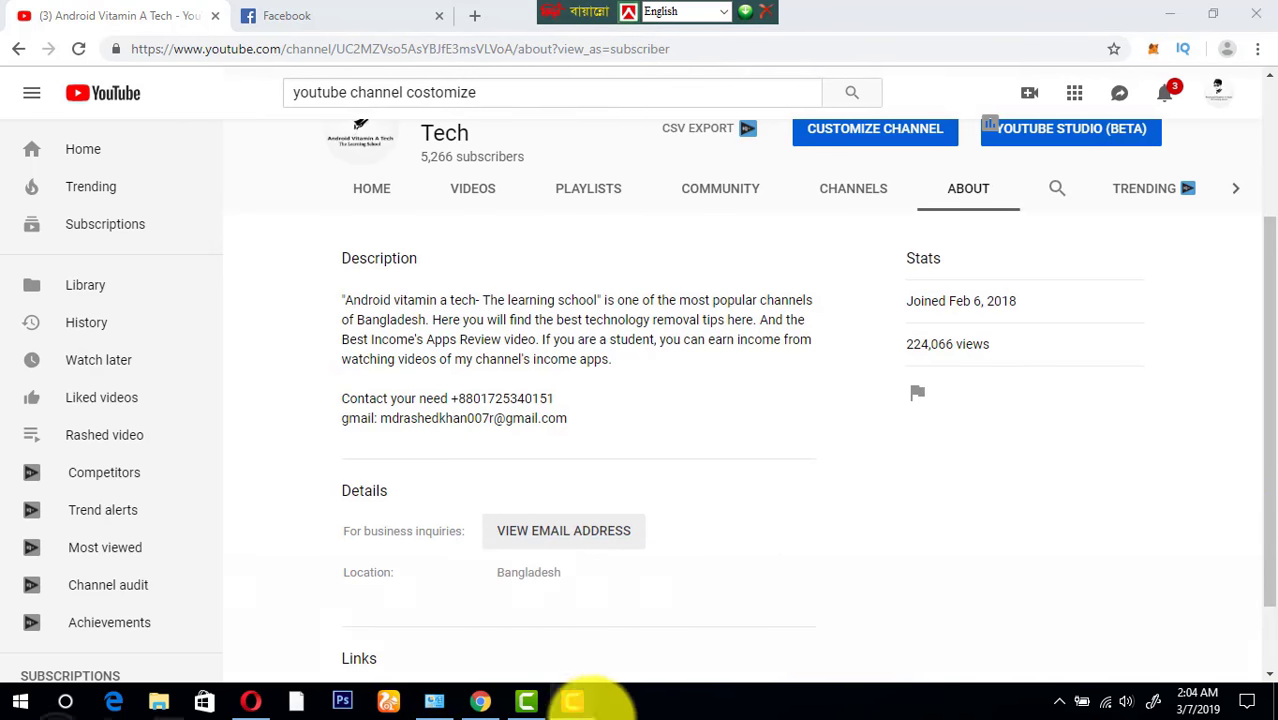
Switch back to Opera and view the email field for business enquiries, cancelling without entering an address.
mouse_move(470, 698)
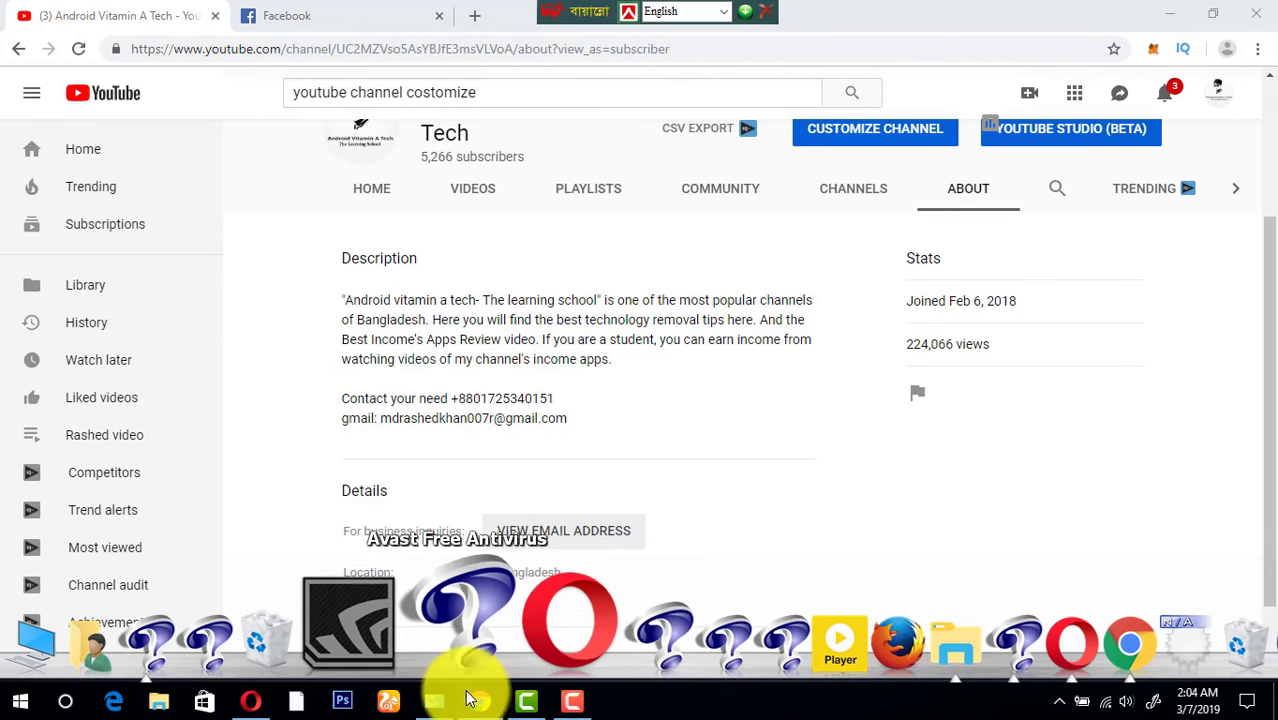
left_click(252, 699)
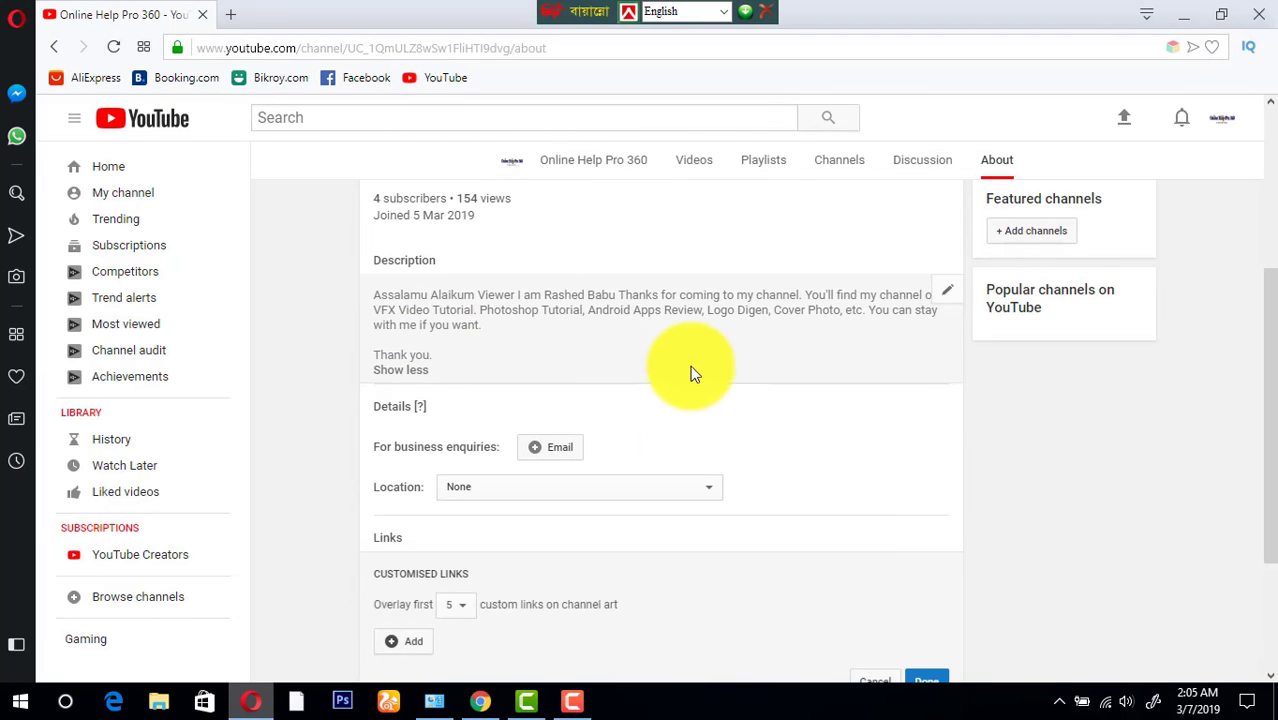
scroll(729, 365, "down", 1)
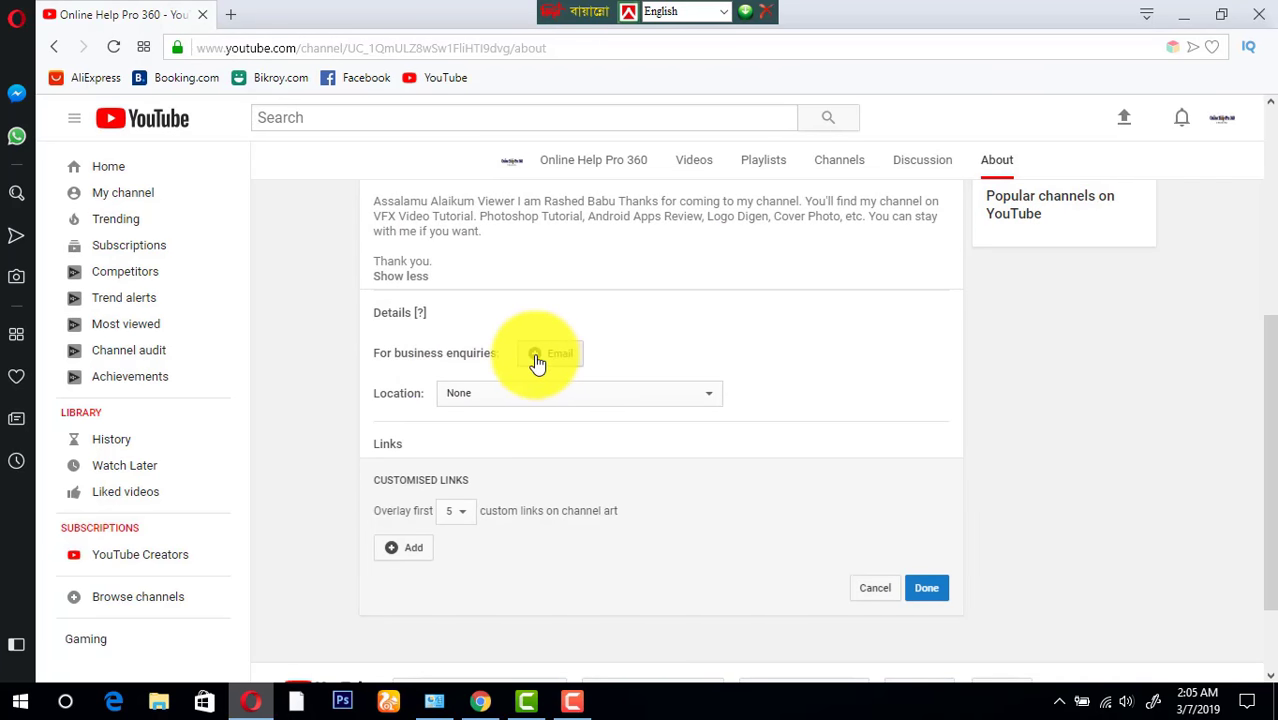
left_click(537, 360)
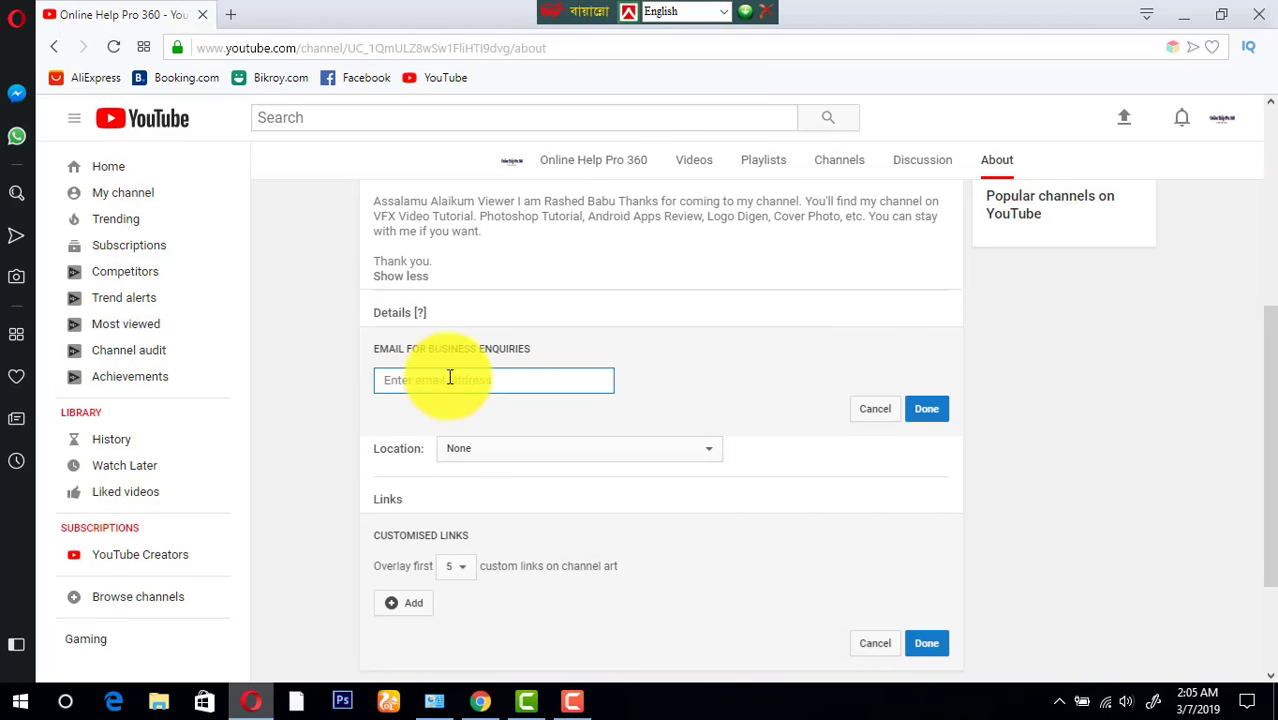
left_click(878, 412)
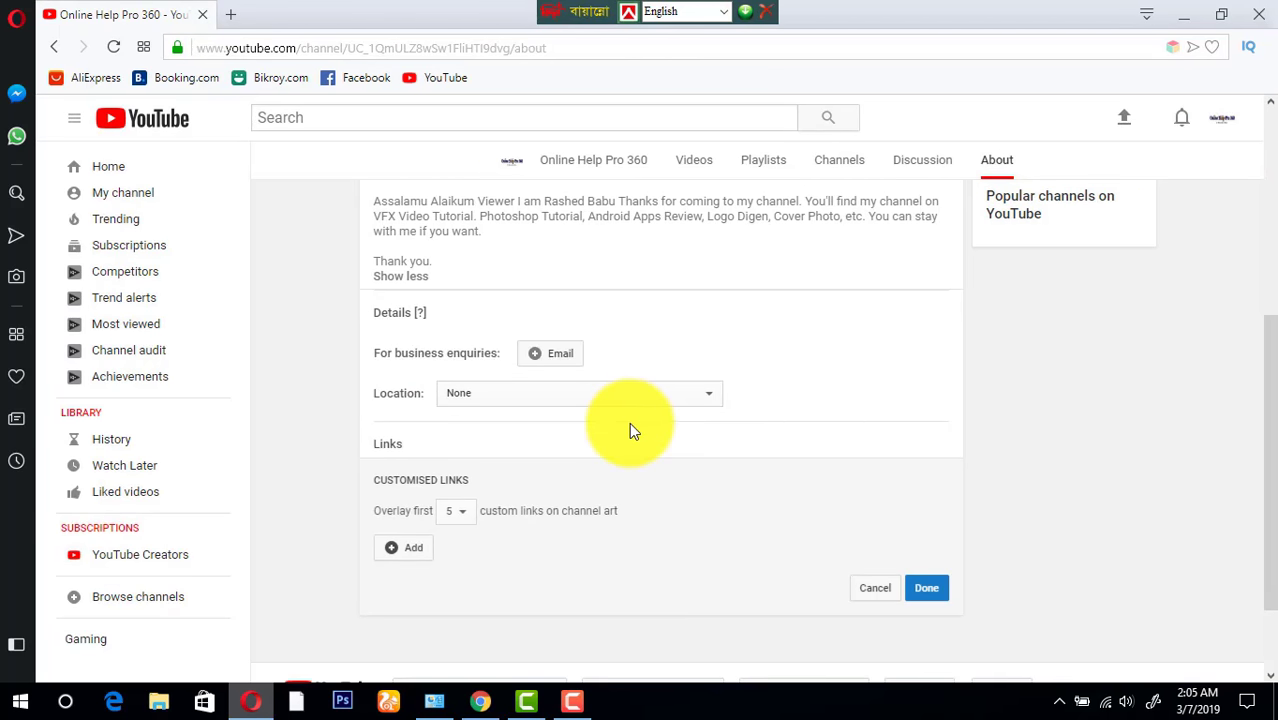
Add a custom link titled "Facebook" with the owner's Facebook profile URL to the channel's links and save it.
scroll(632, 424, "down", 2)
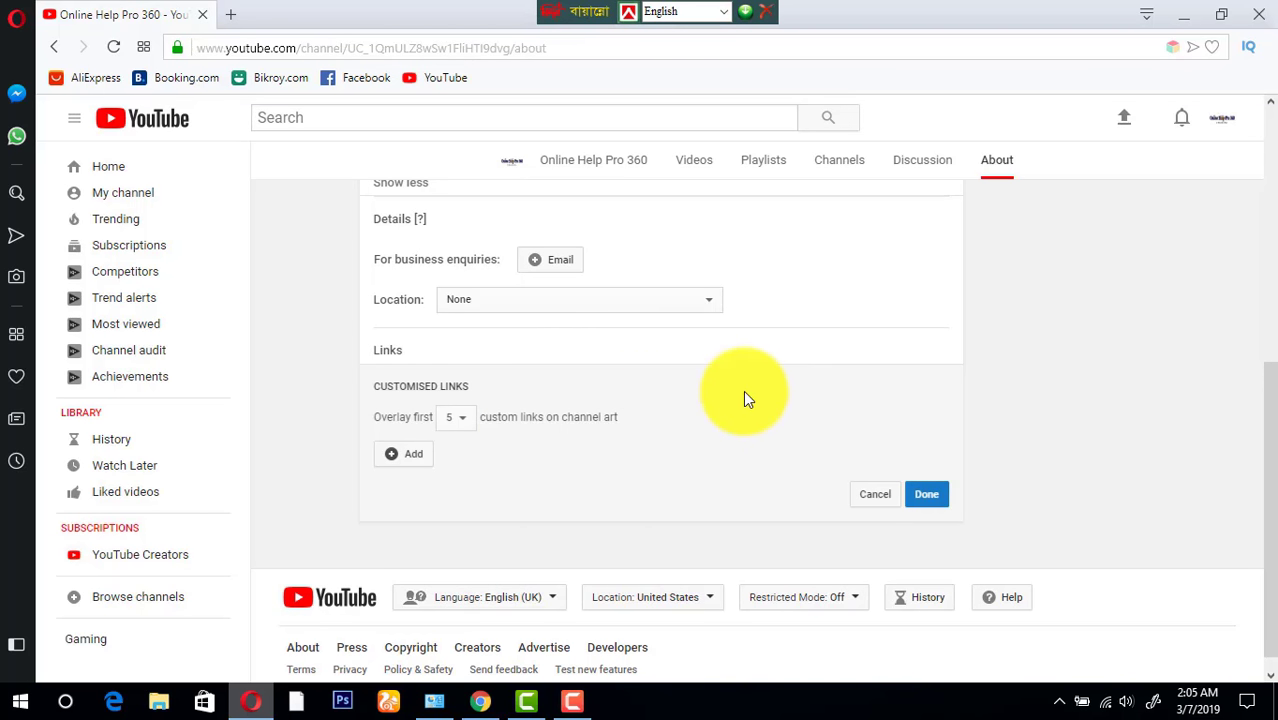
scroll(747, 397, "up", 1)
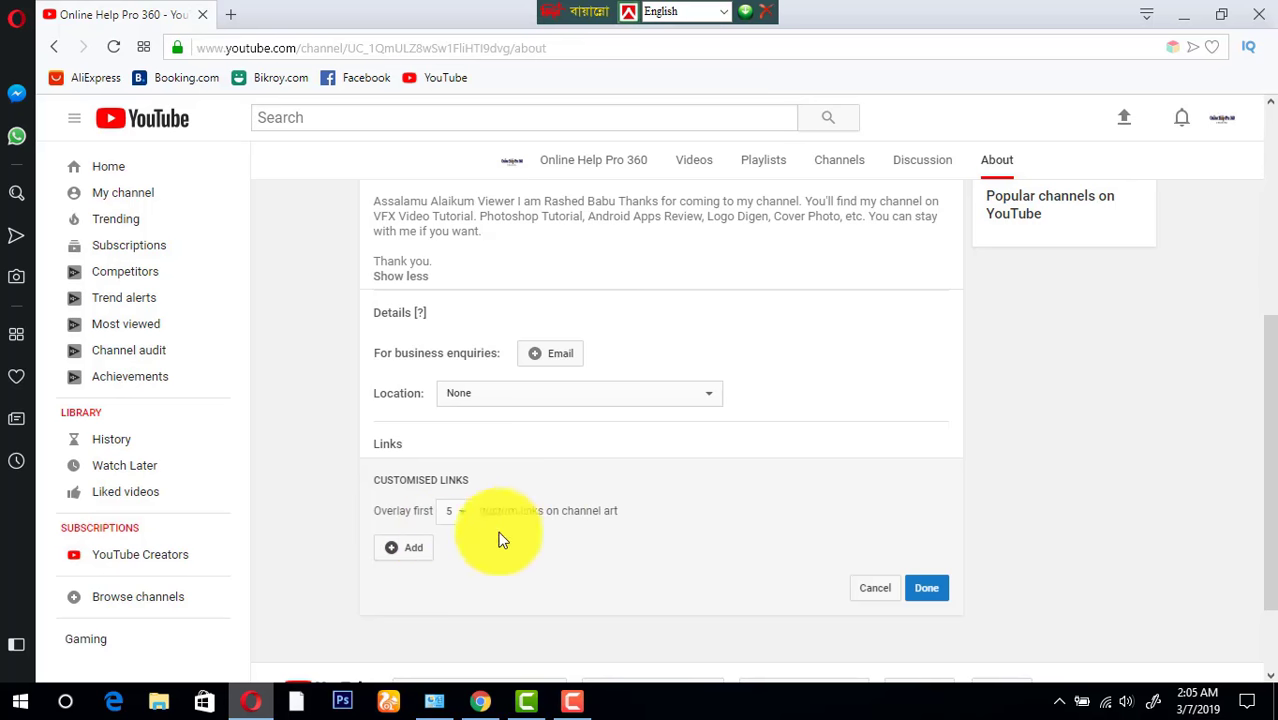
left_click(392, 552)
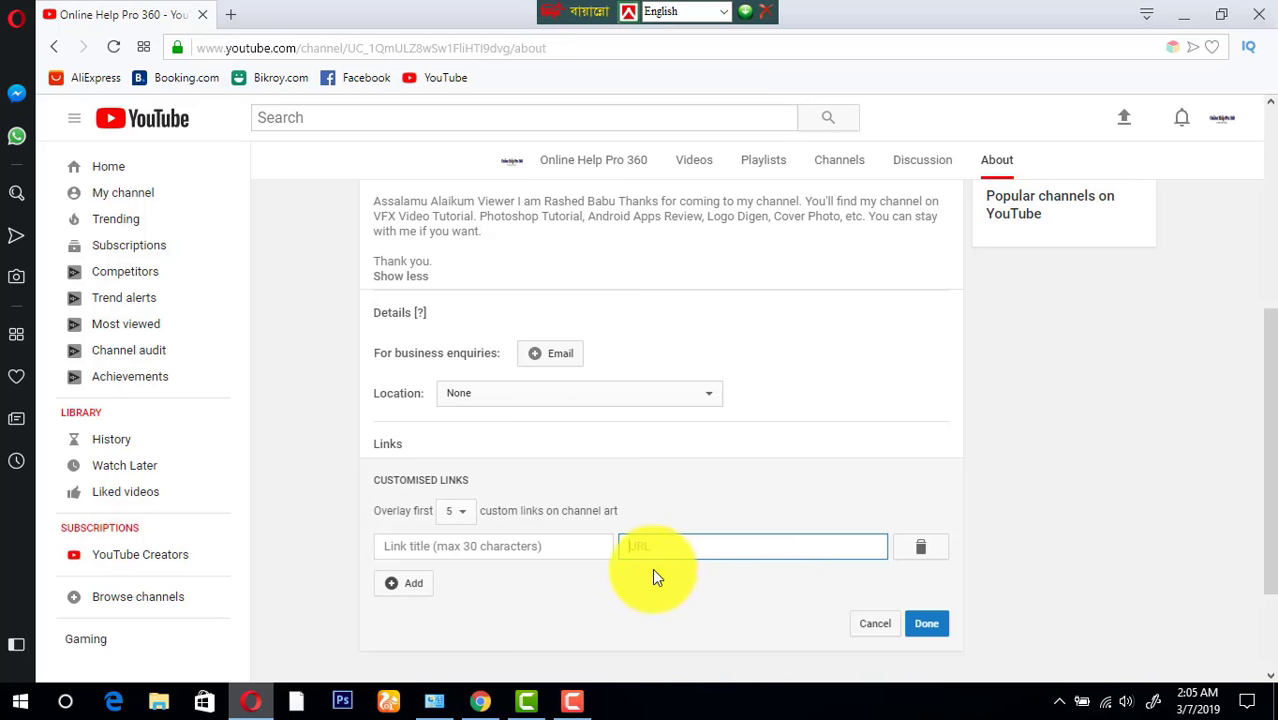
left_click(568, 703)
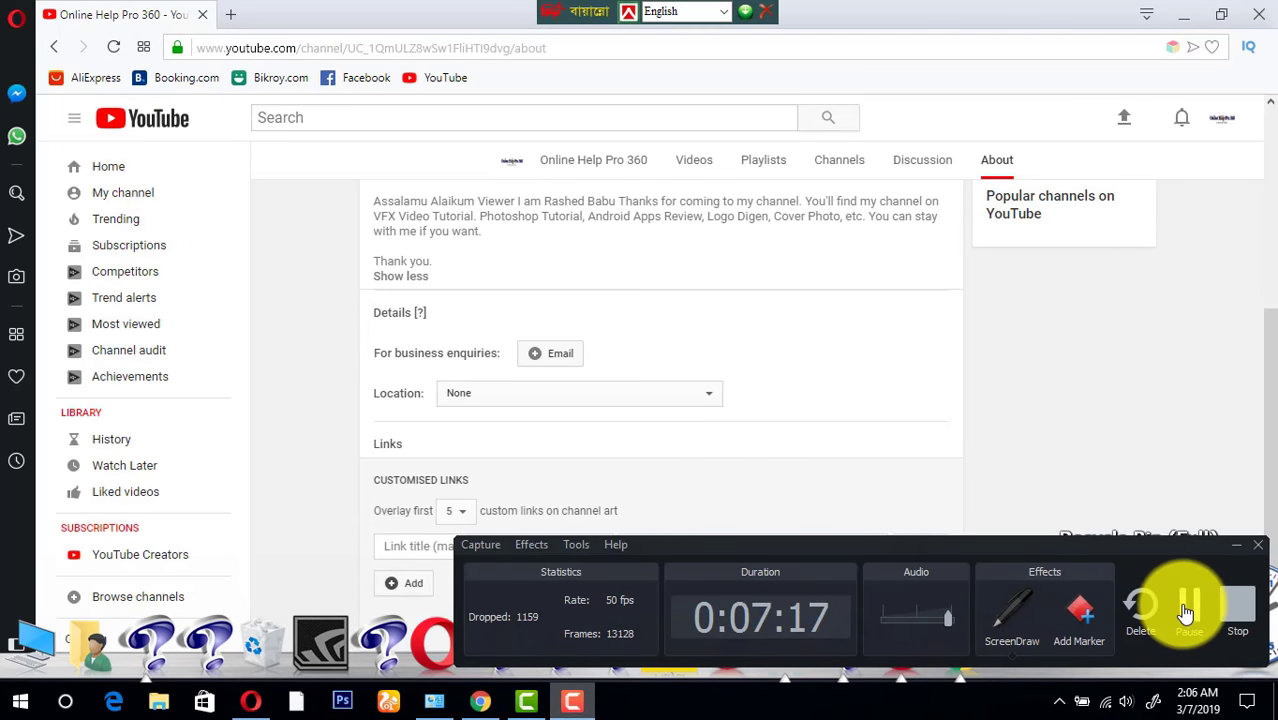
left_click(1186, 604)
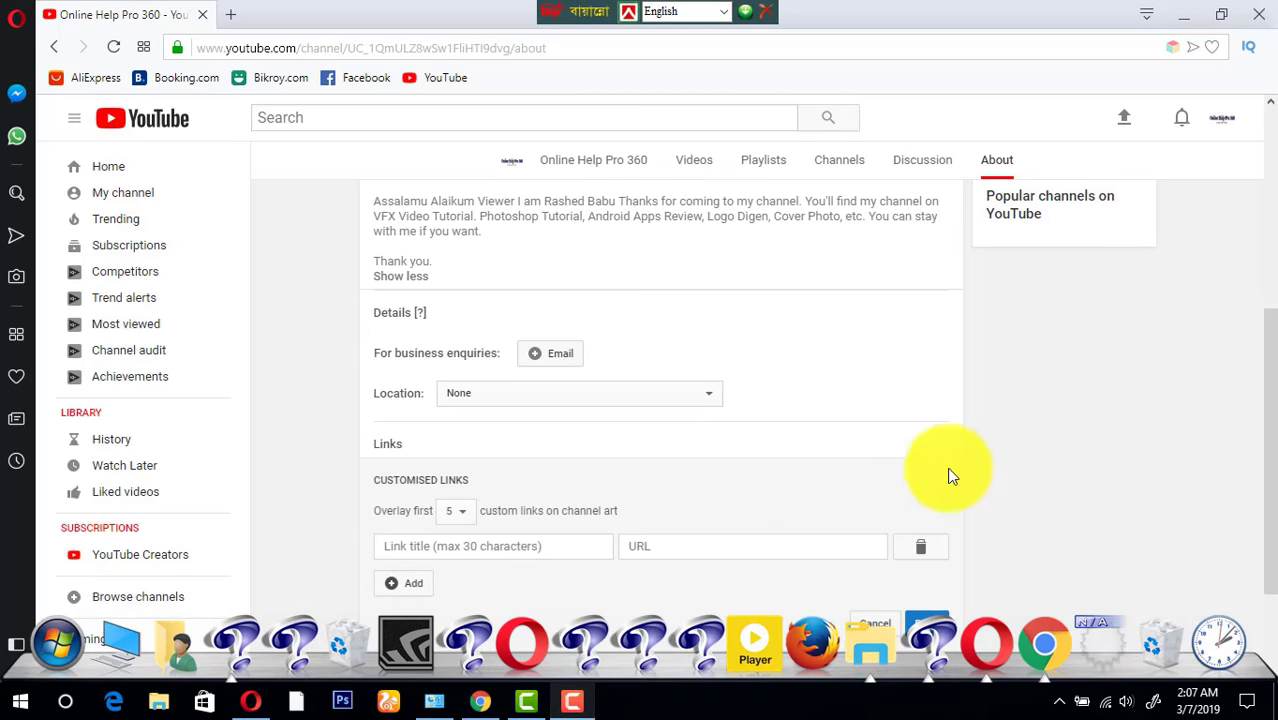
scroll(1070, 390, "down", 1)
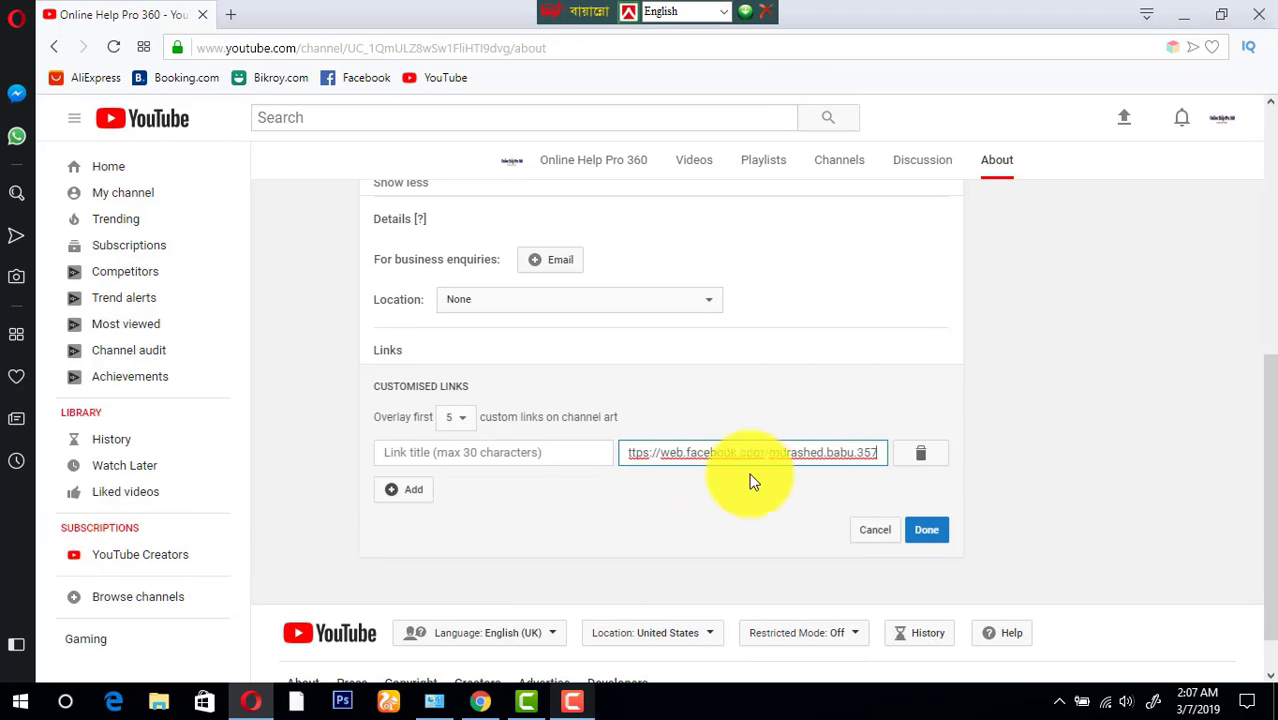
left_click(498, 452)
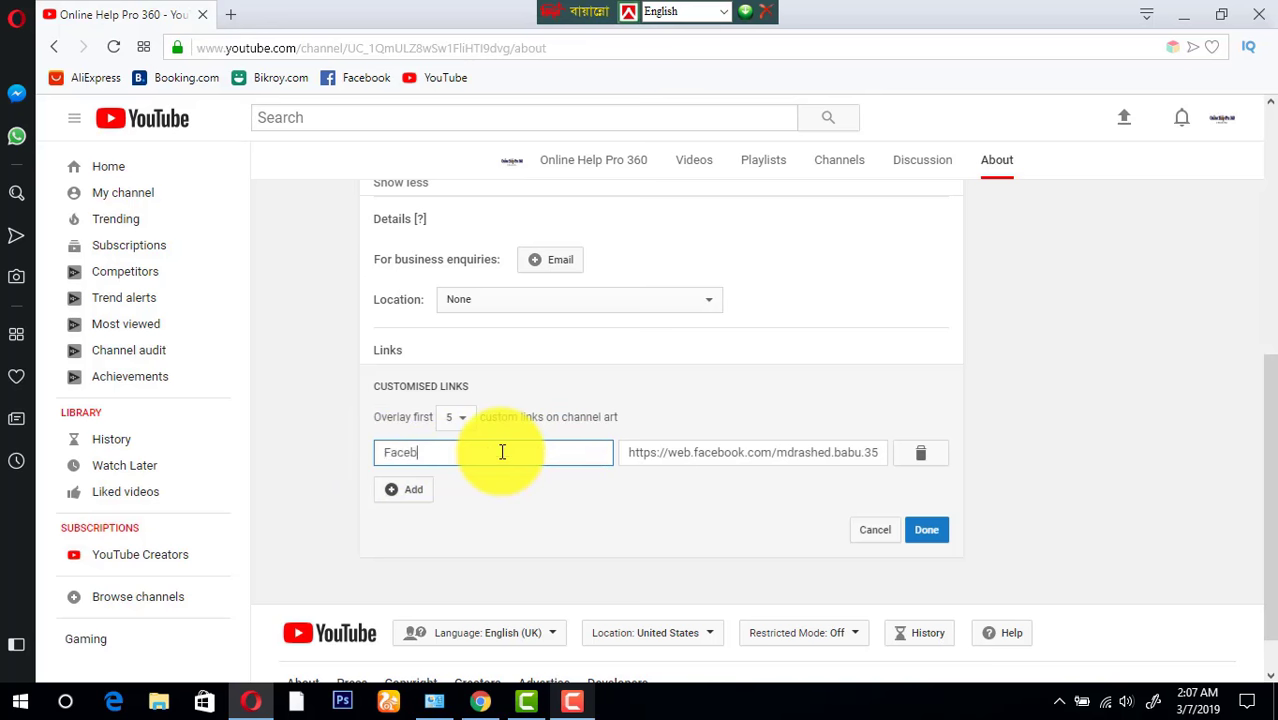
type("Facebook")
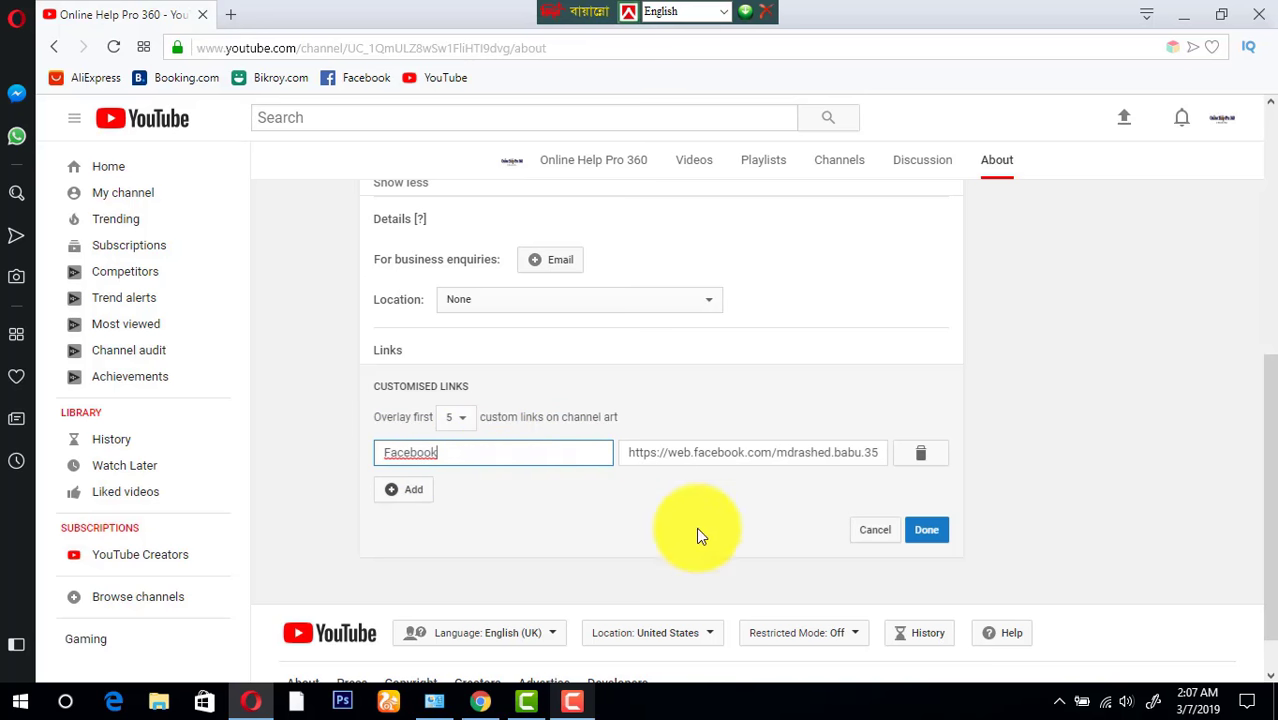
left_click(924, 523)
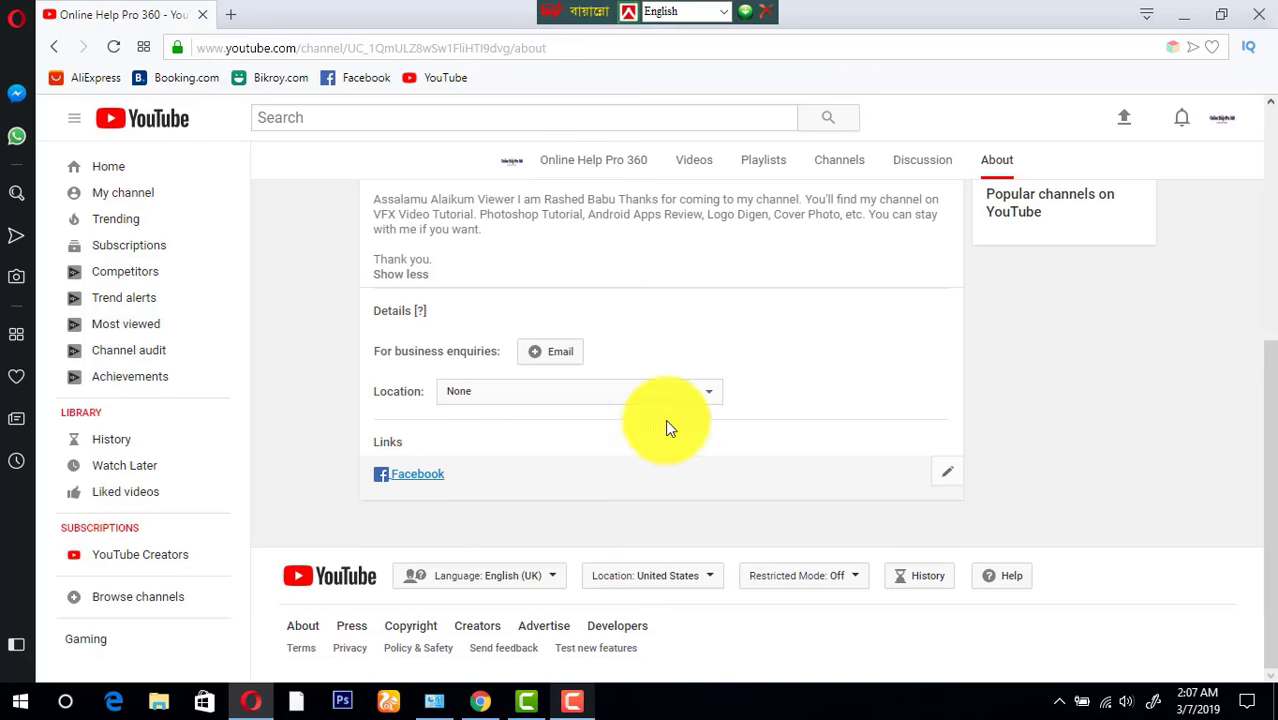
Examine the Facebook link on the channel art and the description, details and links in the About section.
scroll(665, 419, "up", 3)
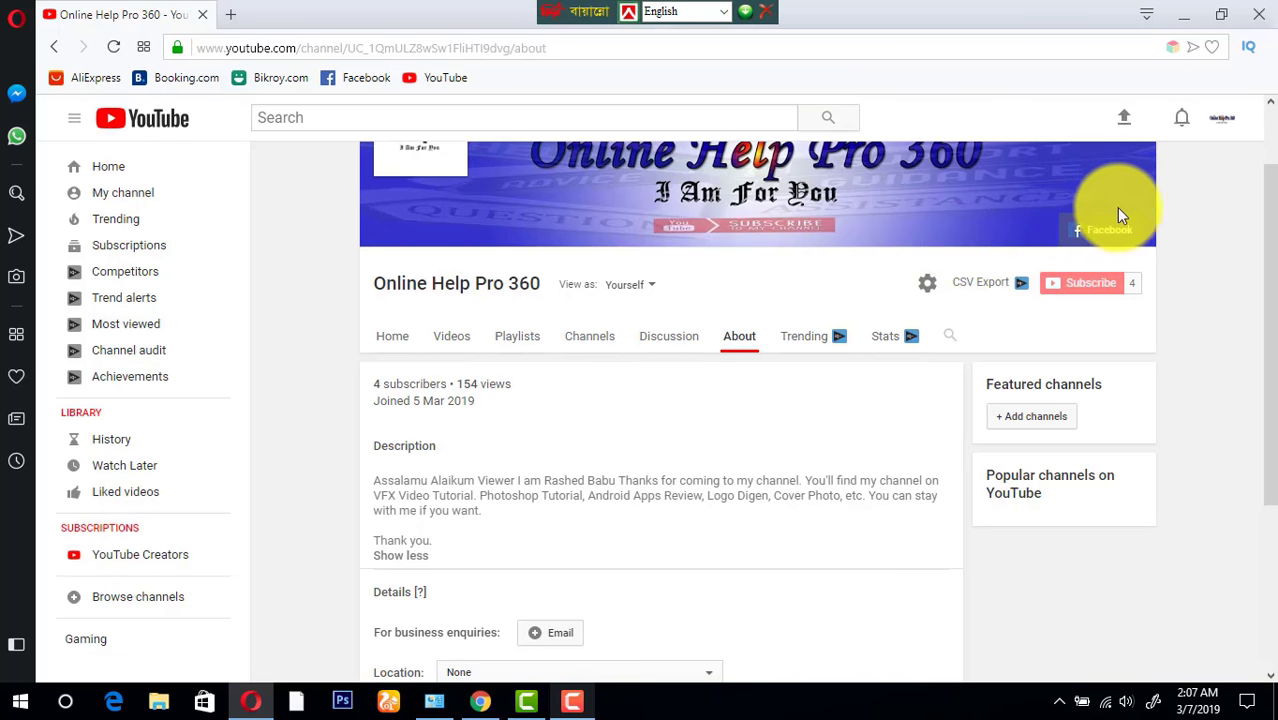
scroll(1010, 287, "down", 1)
scroll(1010, 287, "down", 3)
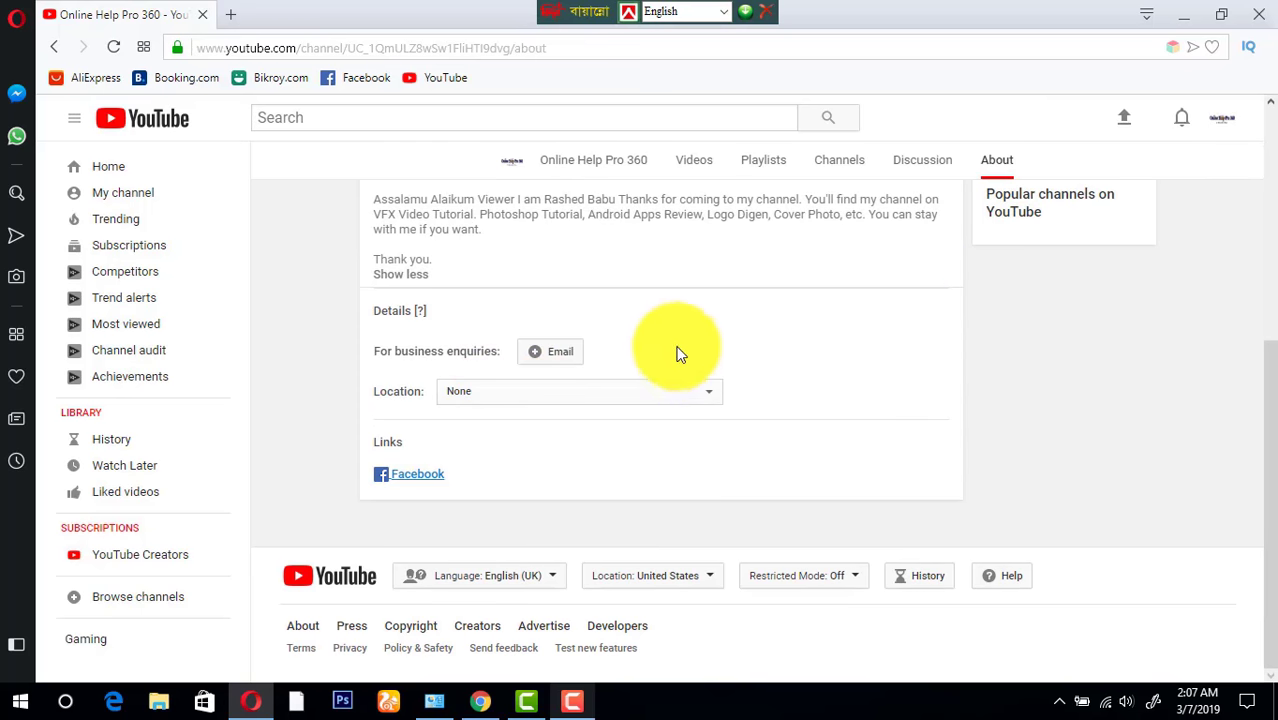
scroll(676, 351, "up", 3)
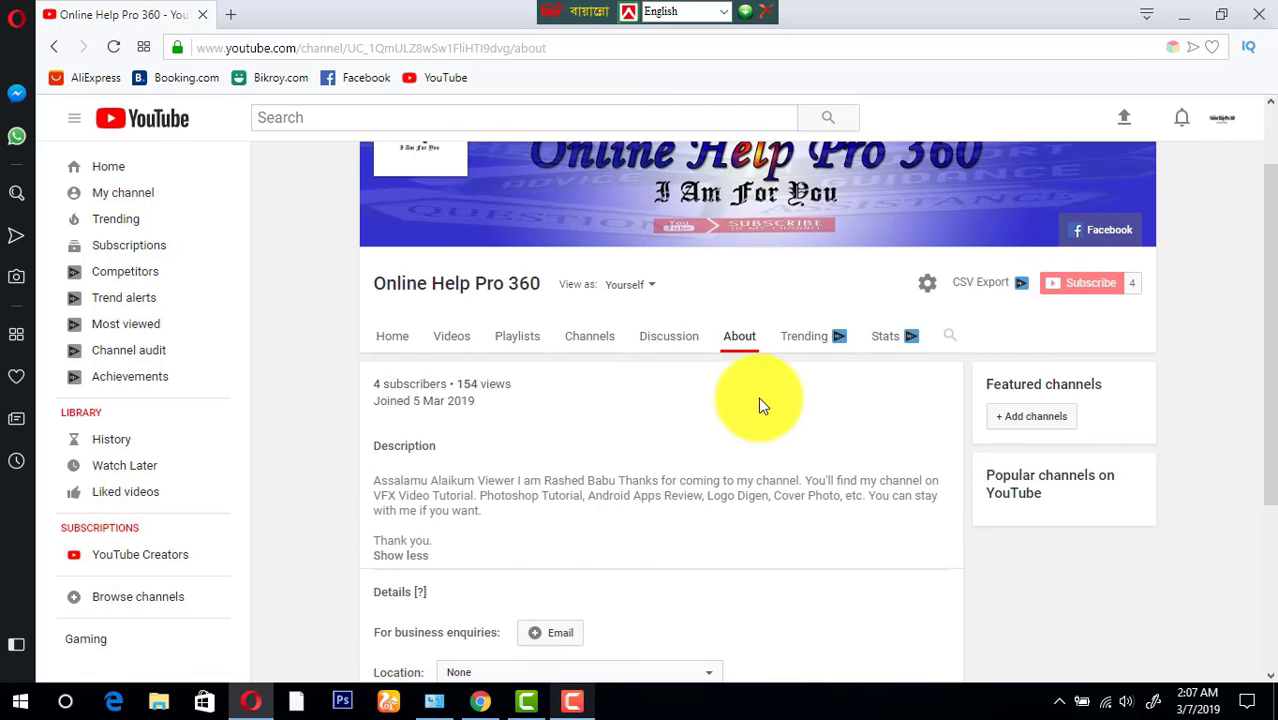
scroll(727, 410, "down", 2)
scroll(787, 374, "up", 3)
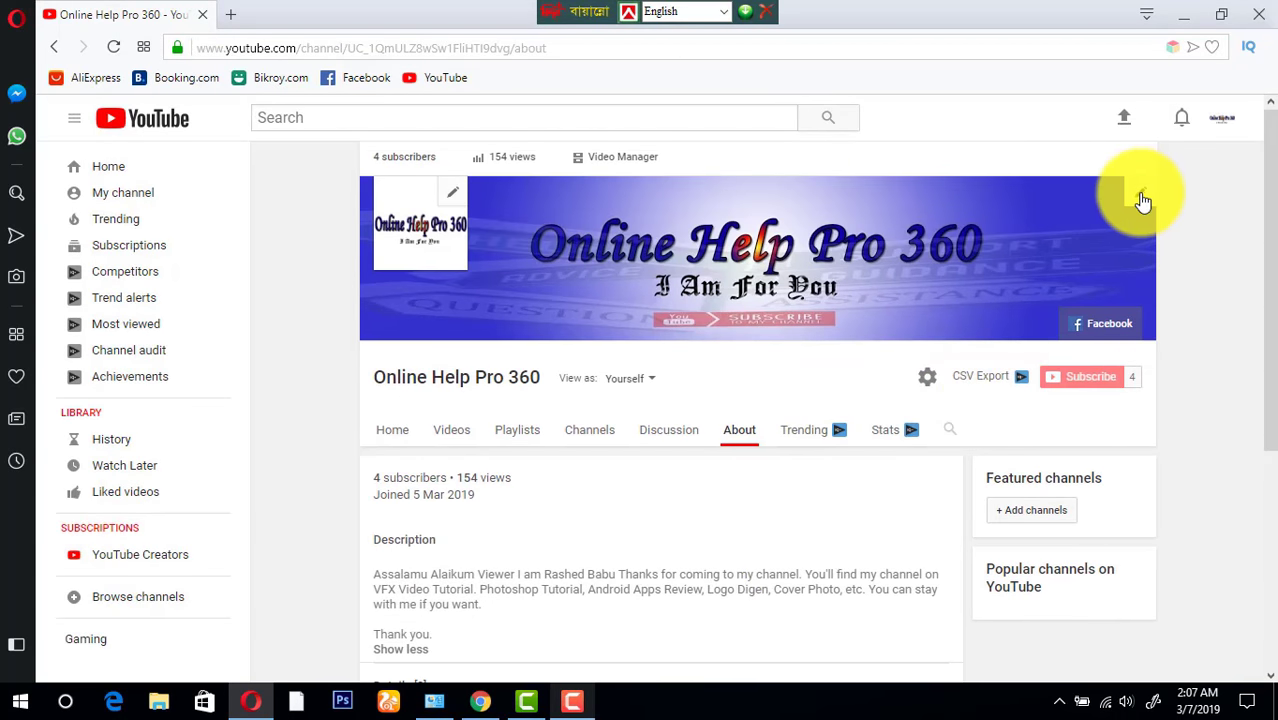
Reopen the custom links editor from the channel art, add a blank link row and delete it again.
left_click(1140, 192)
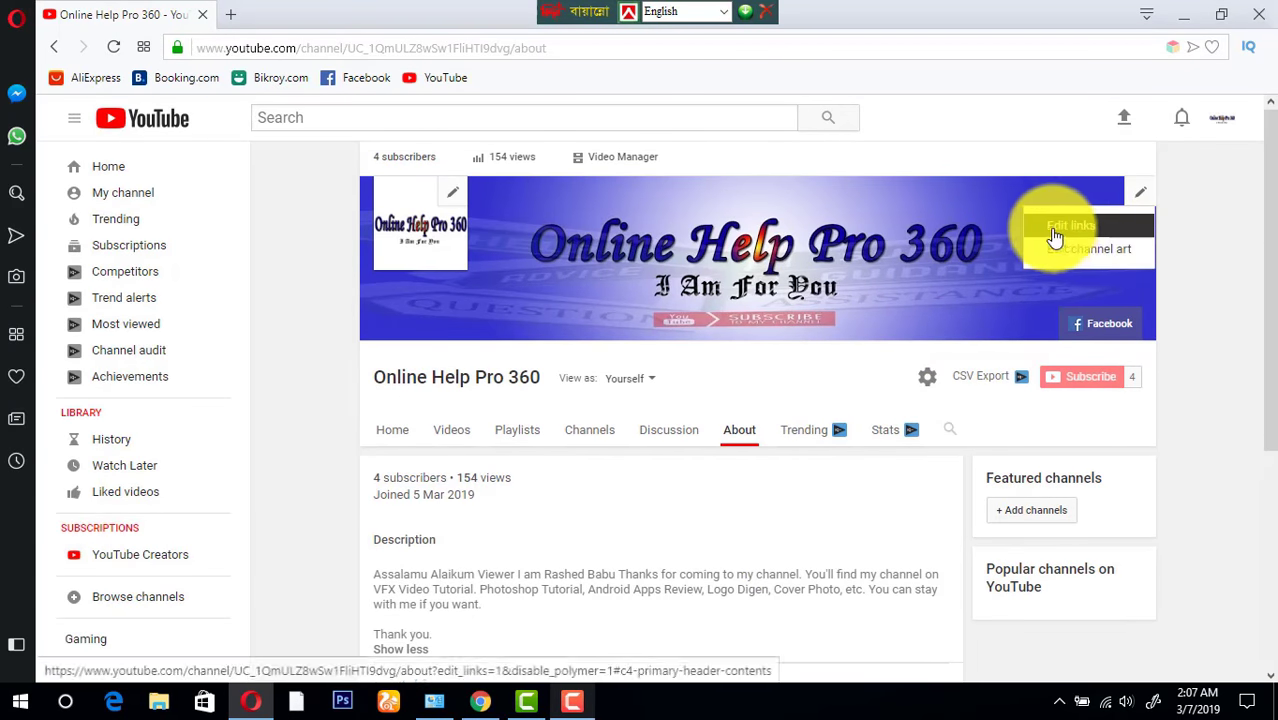
scroll(1056, 237, "down", 3)
scroll(816, 352, "down", 3)
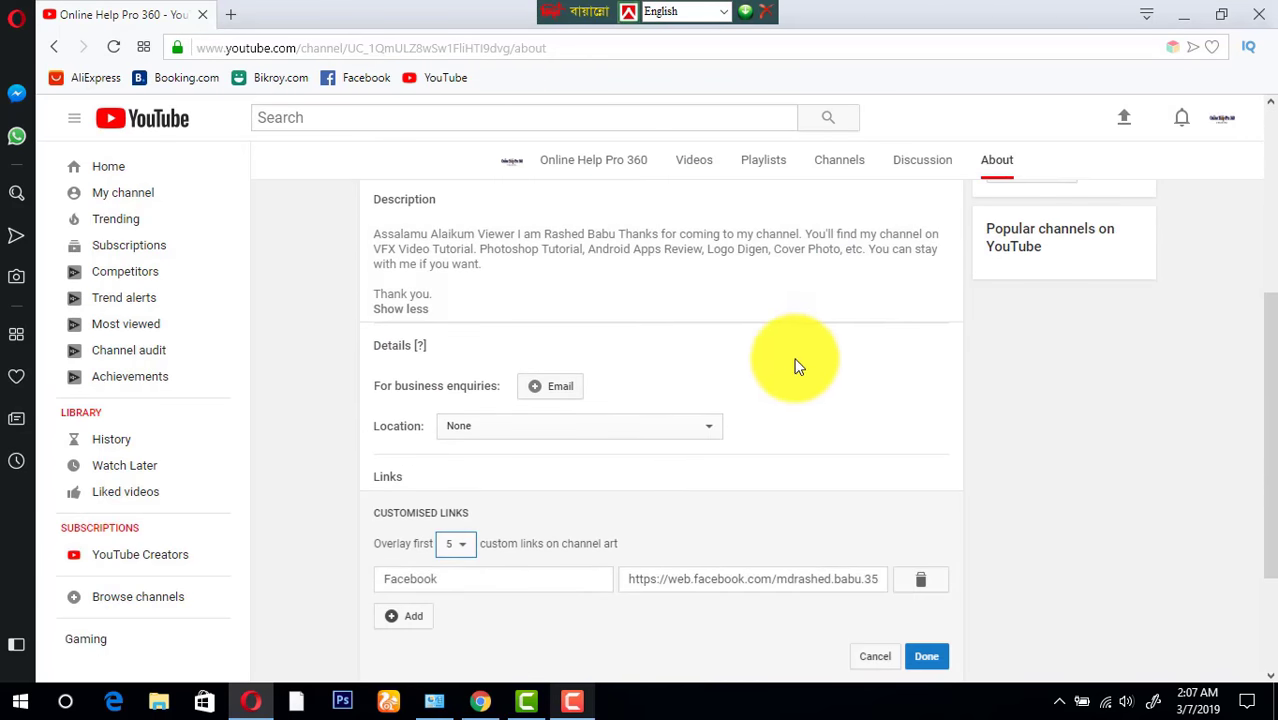
left_click(390, 437)
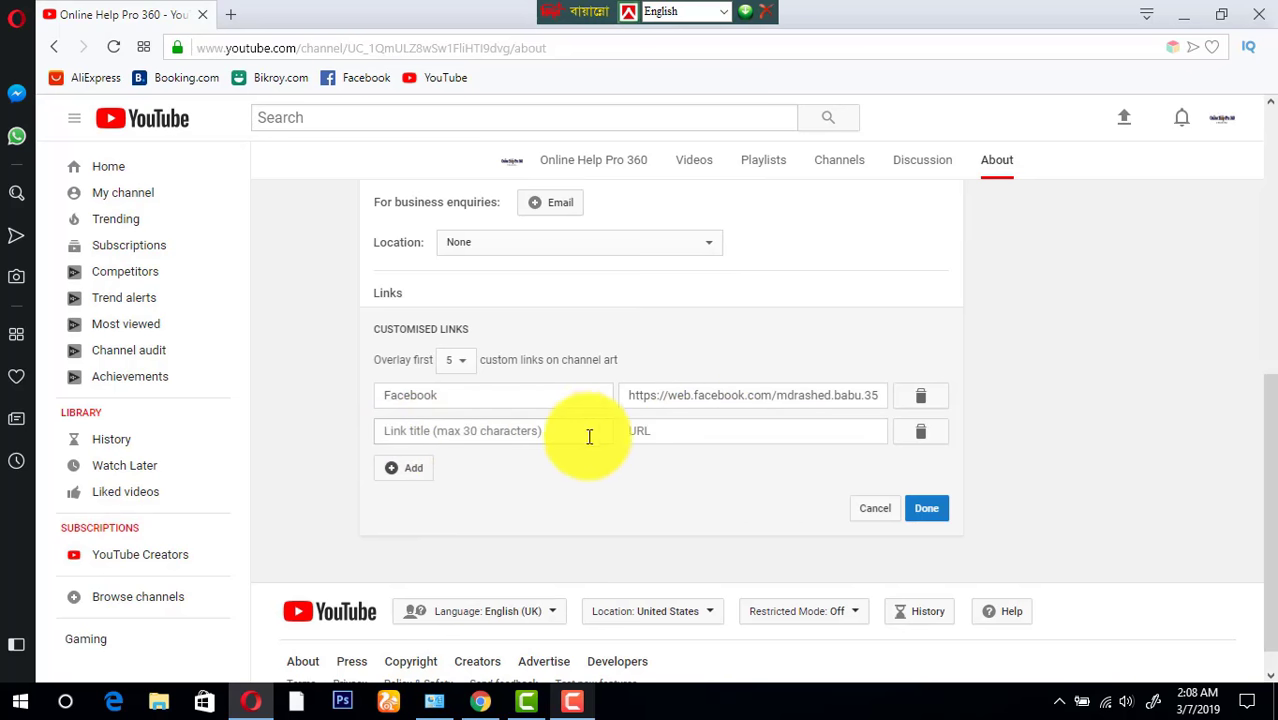
left_click(925, 506)
scroll(1085, 240, "up", 3)
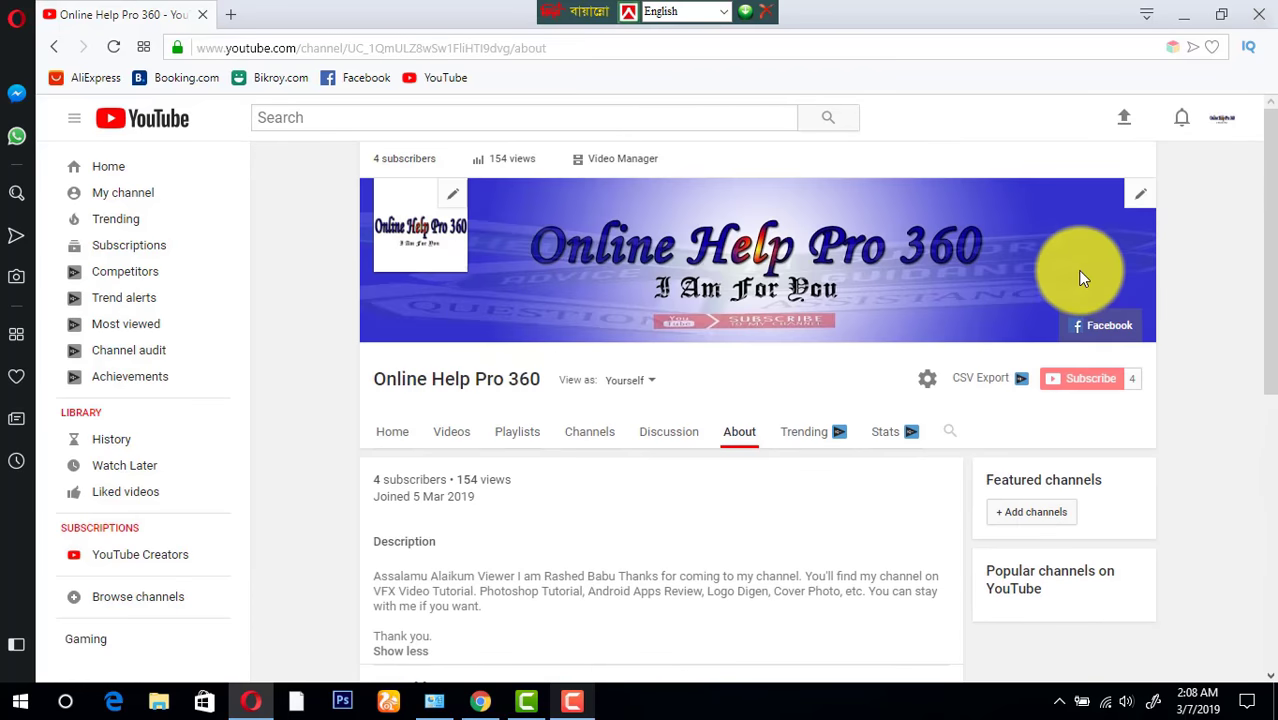
scroll(1089, 370, "down", 5)
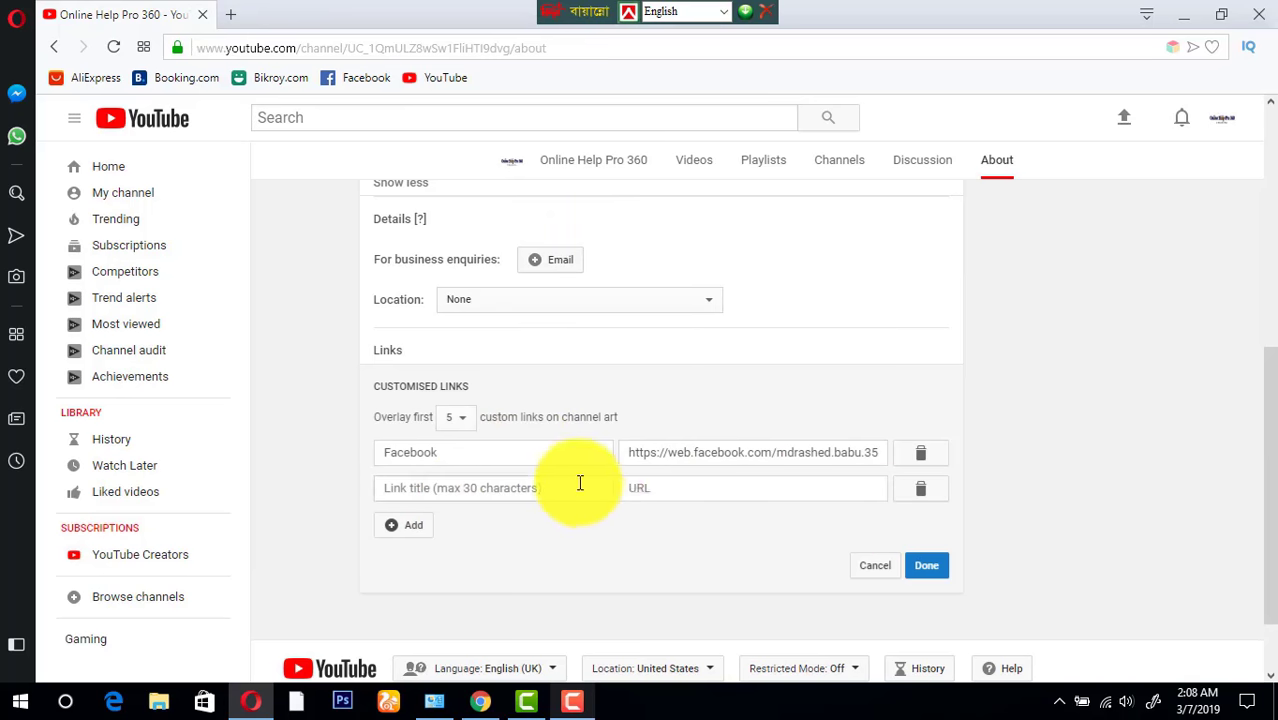
left_click(920, 490)
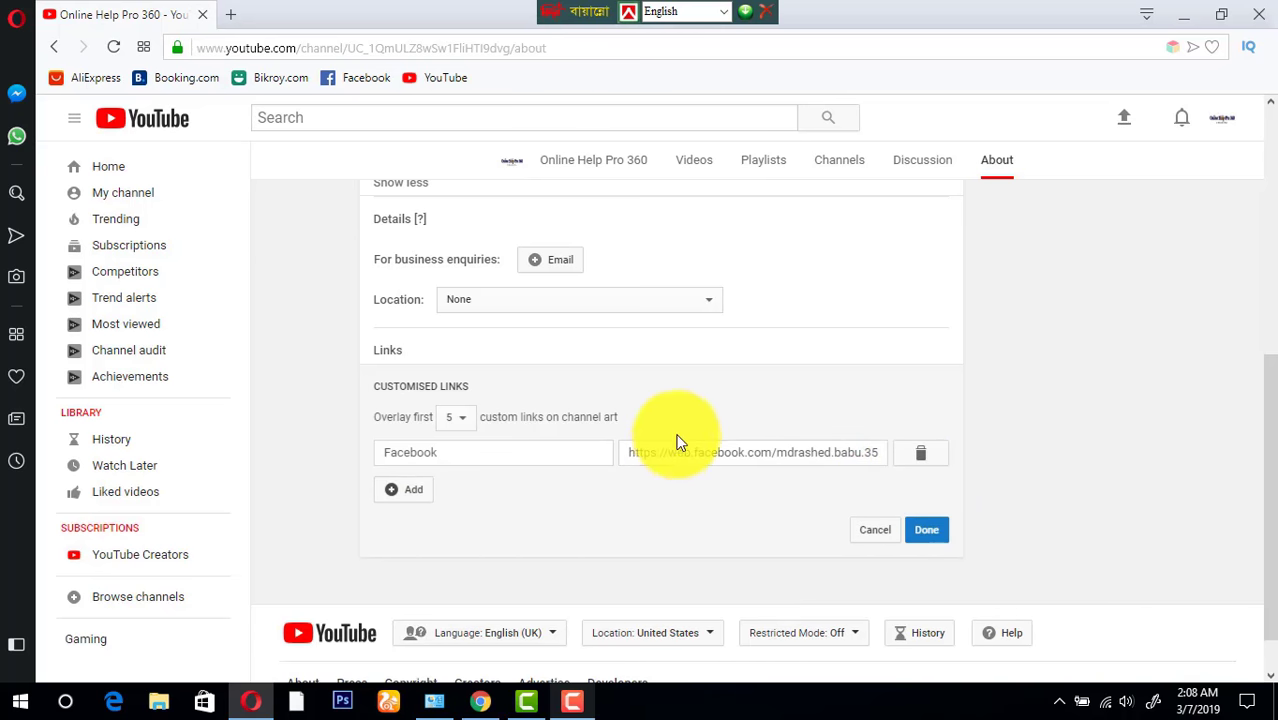
scroll(676, 441, "up", 4)
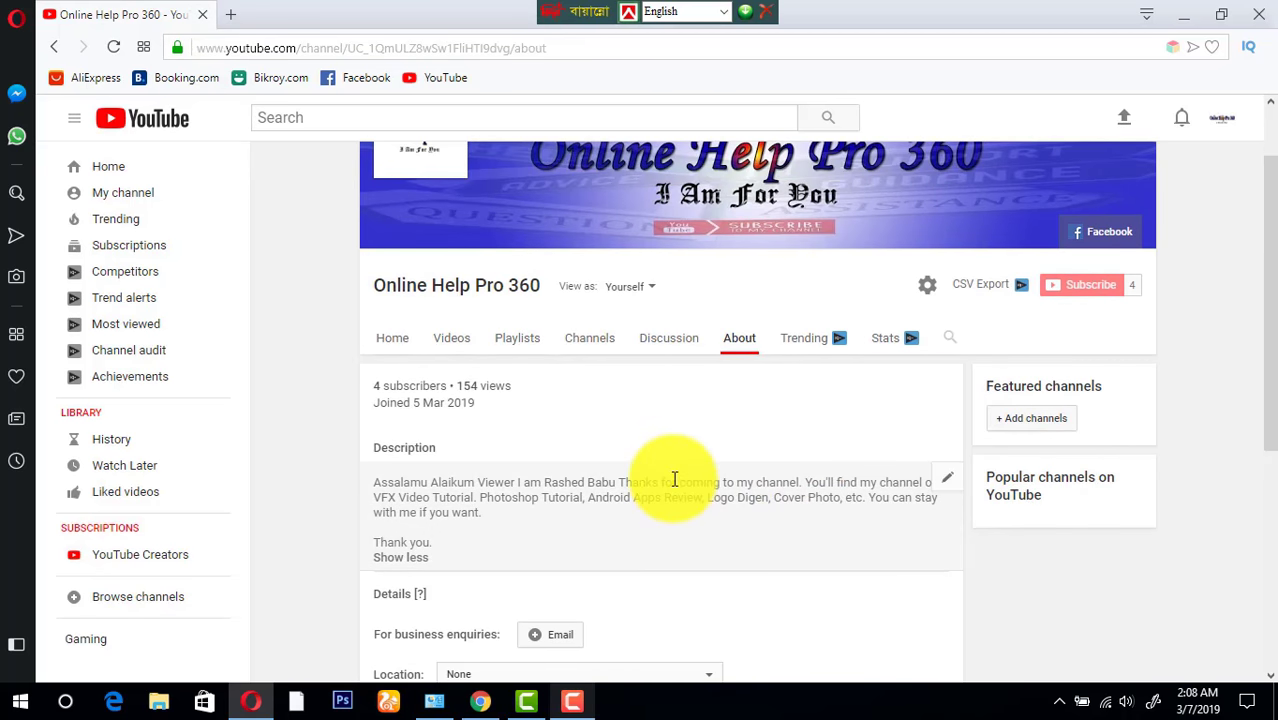
scroll(684, 451, "up", 1)
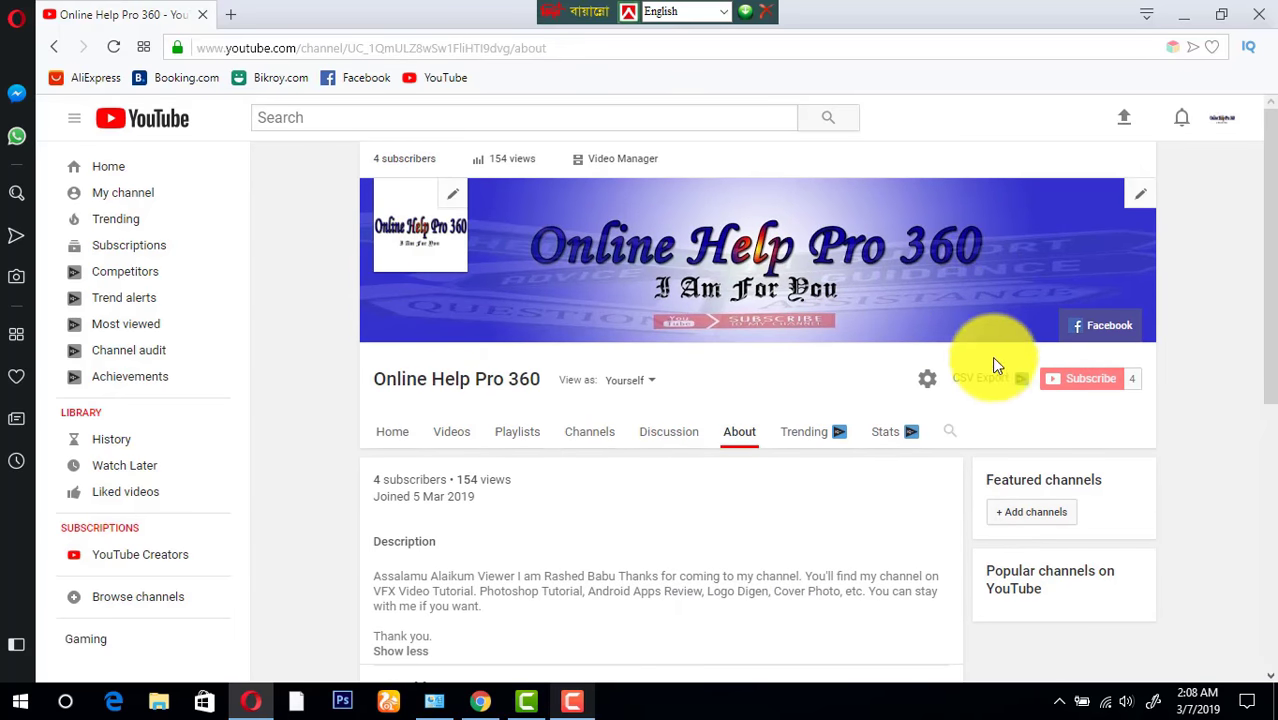
scroll(850, 385, "down", 5)
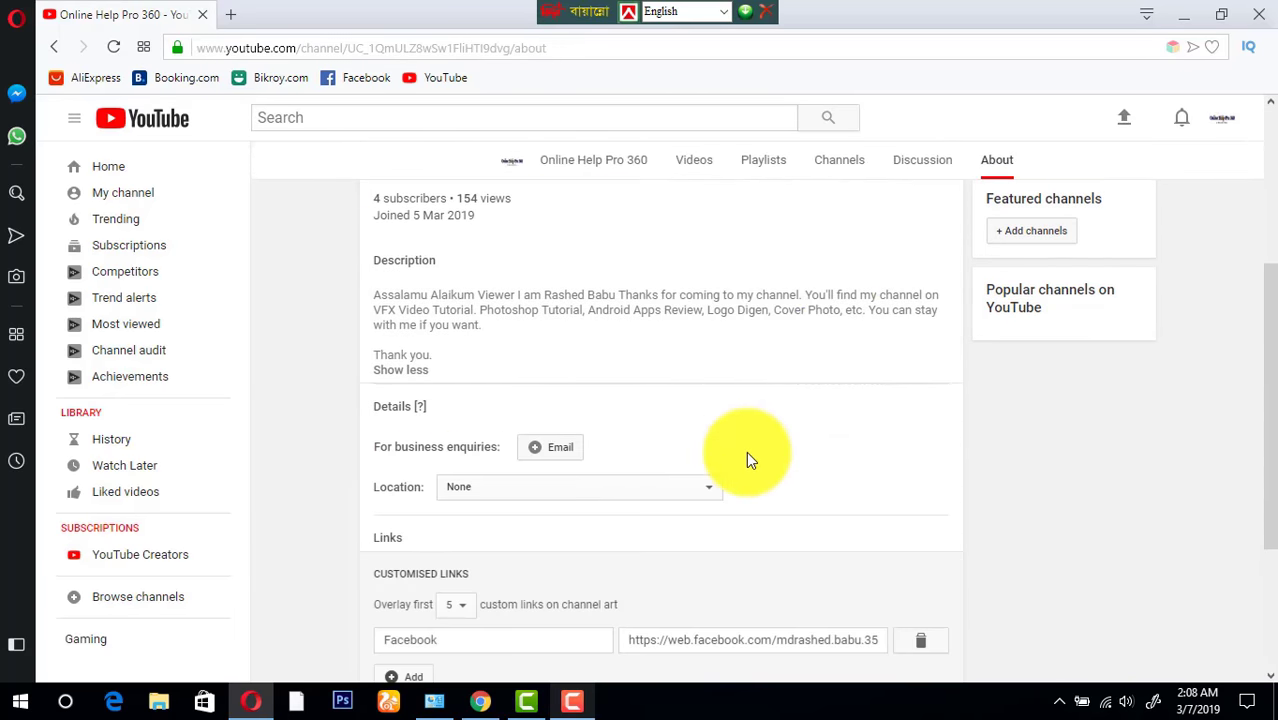
left_click(574, 708)
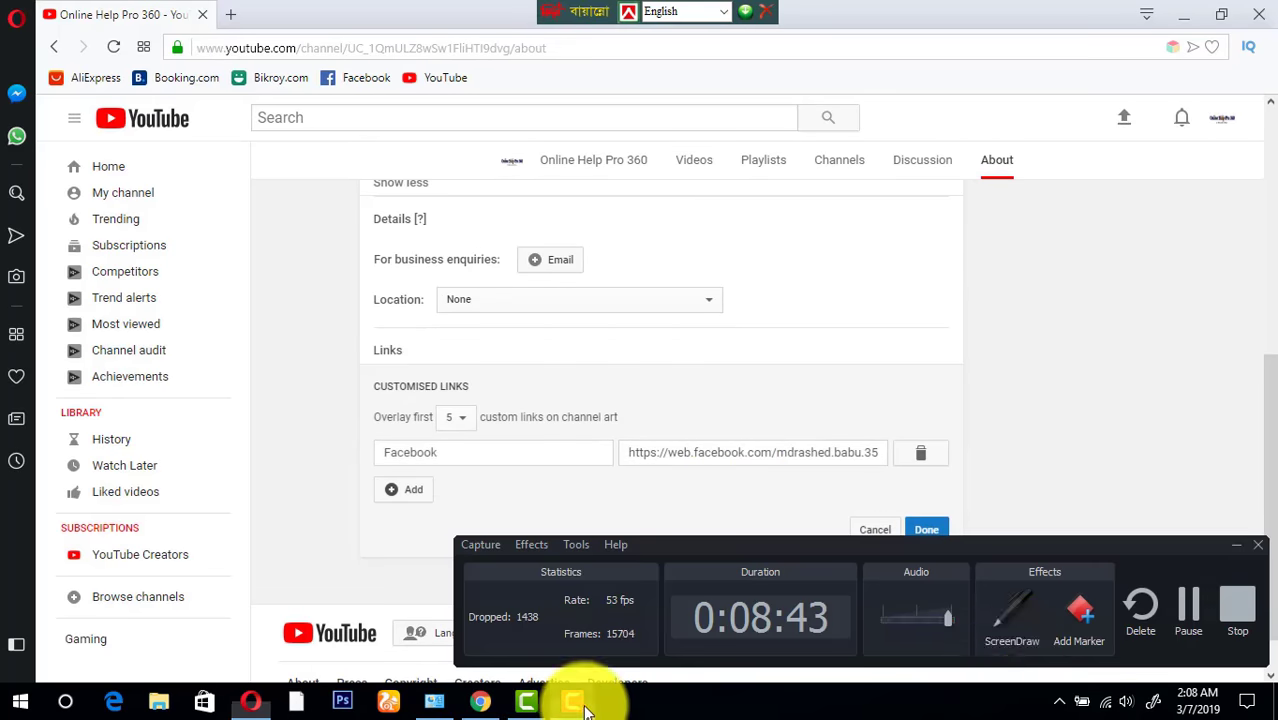
left_click(1186, 608)
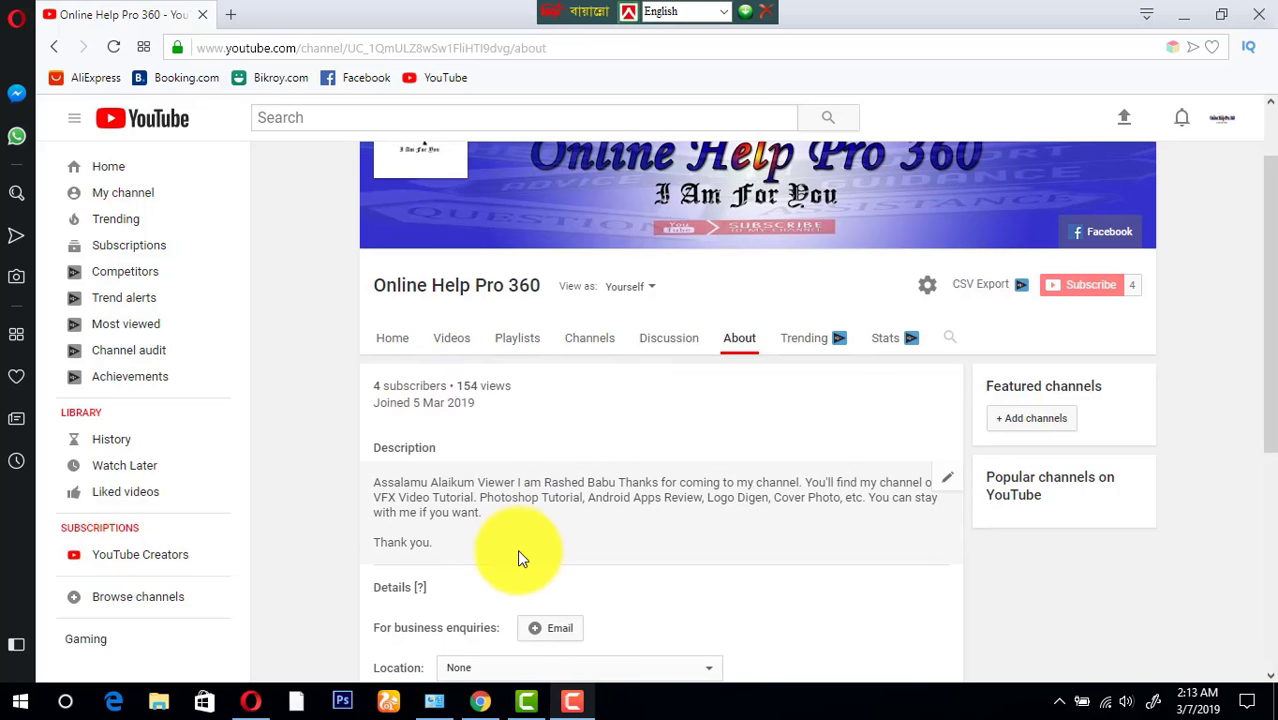
Open the channel's Home section for new visitors and examine its trailer and the uploads below it.
left_click(390, 347)
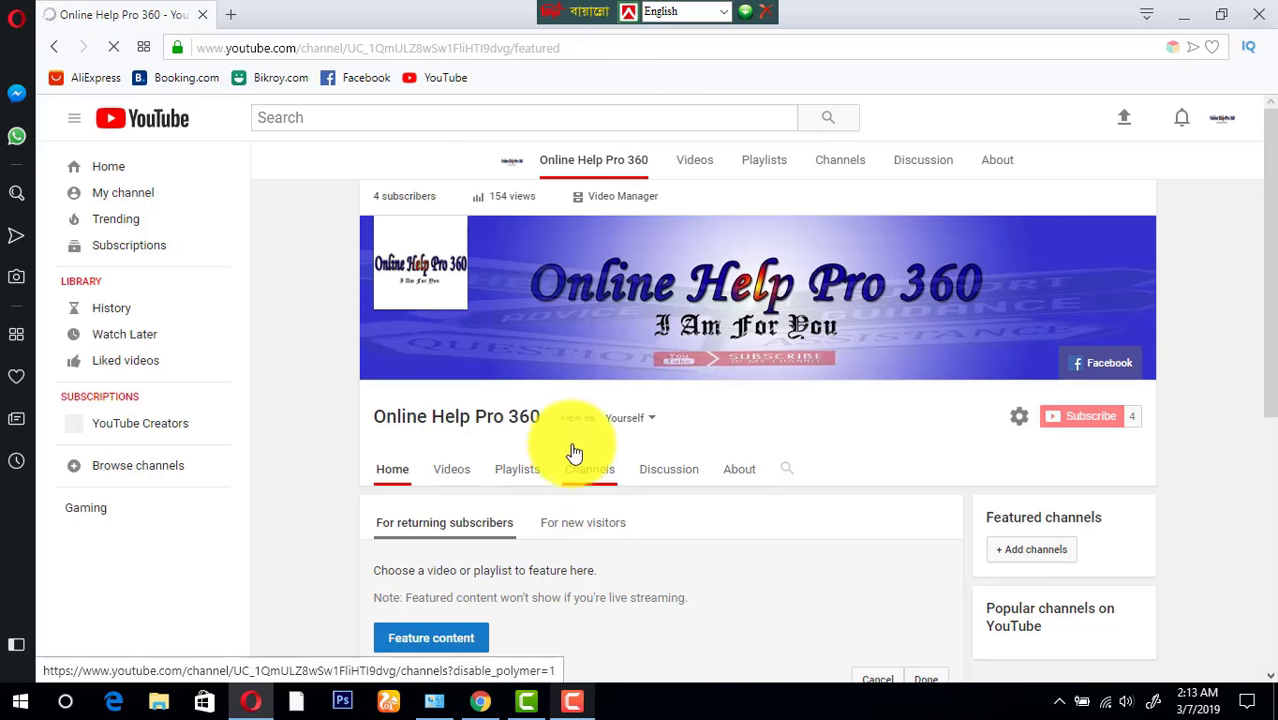
scroll(590, 508, "down", 1)
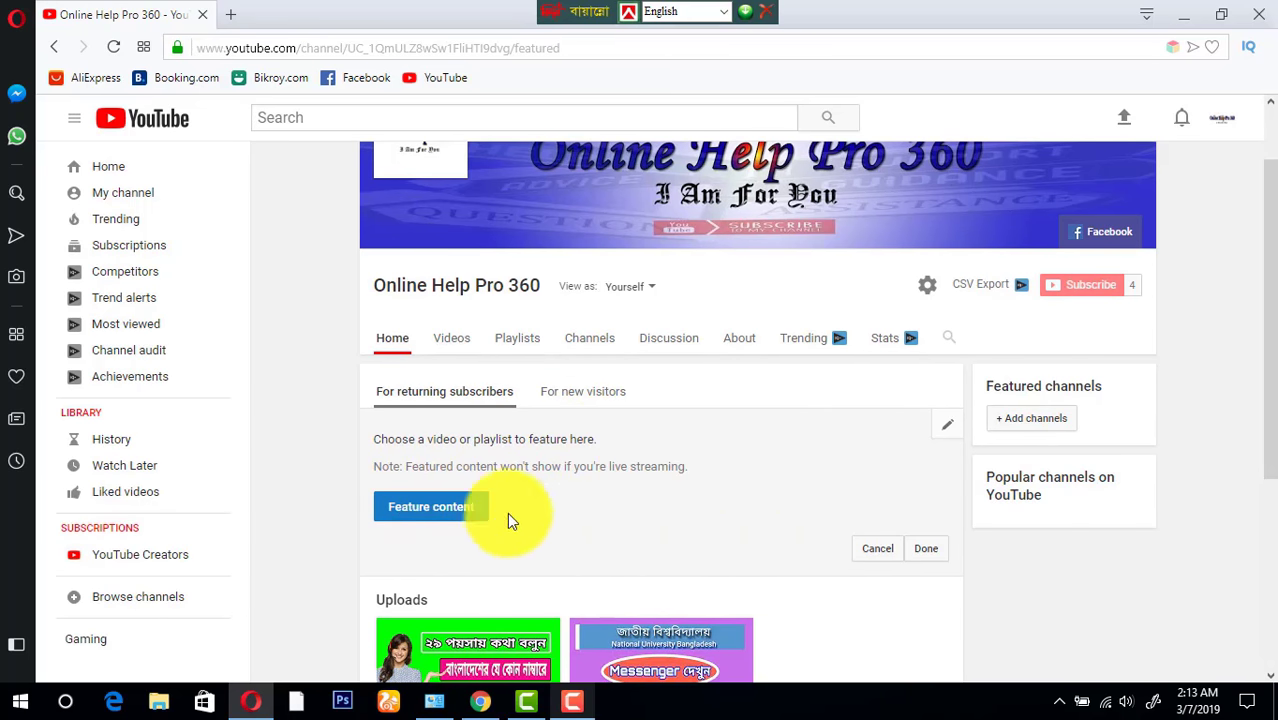
left_click(585, 408)
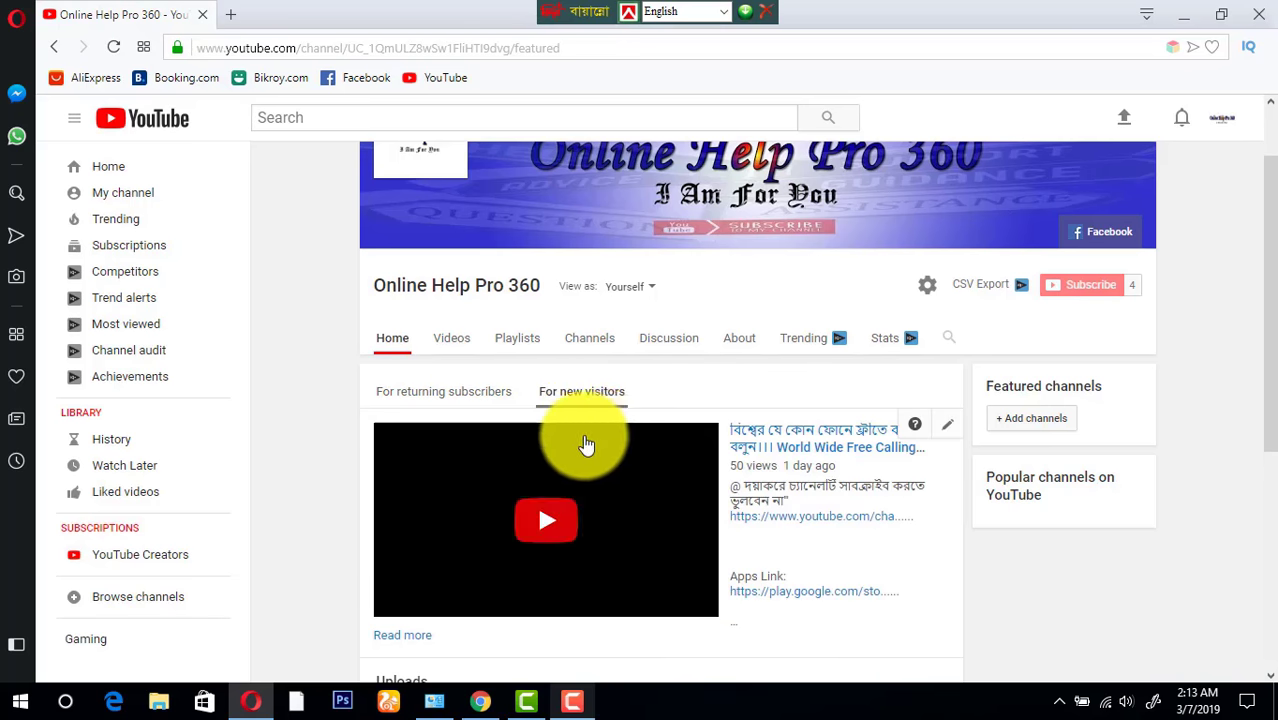
scroll(590, 490, "down", 3)
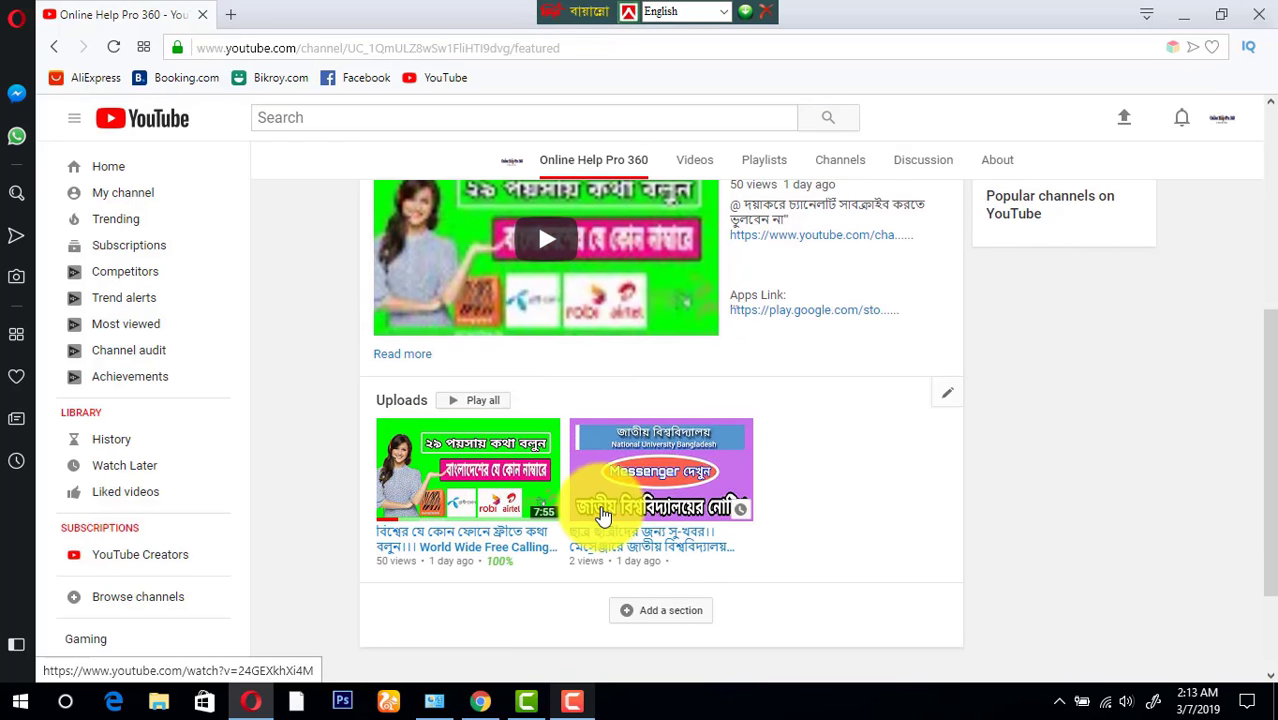
scroll(600, 390, "up", 1)
scroll(607, 395, "up", 1)
scroll(605, 428, "down", 1)
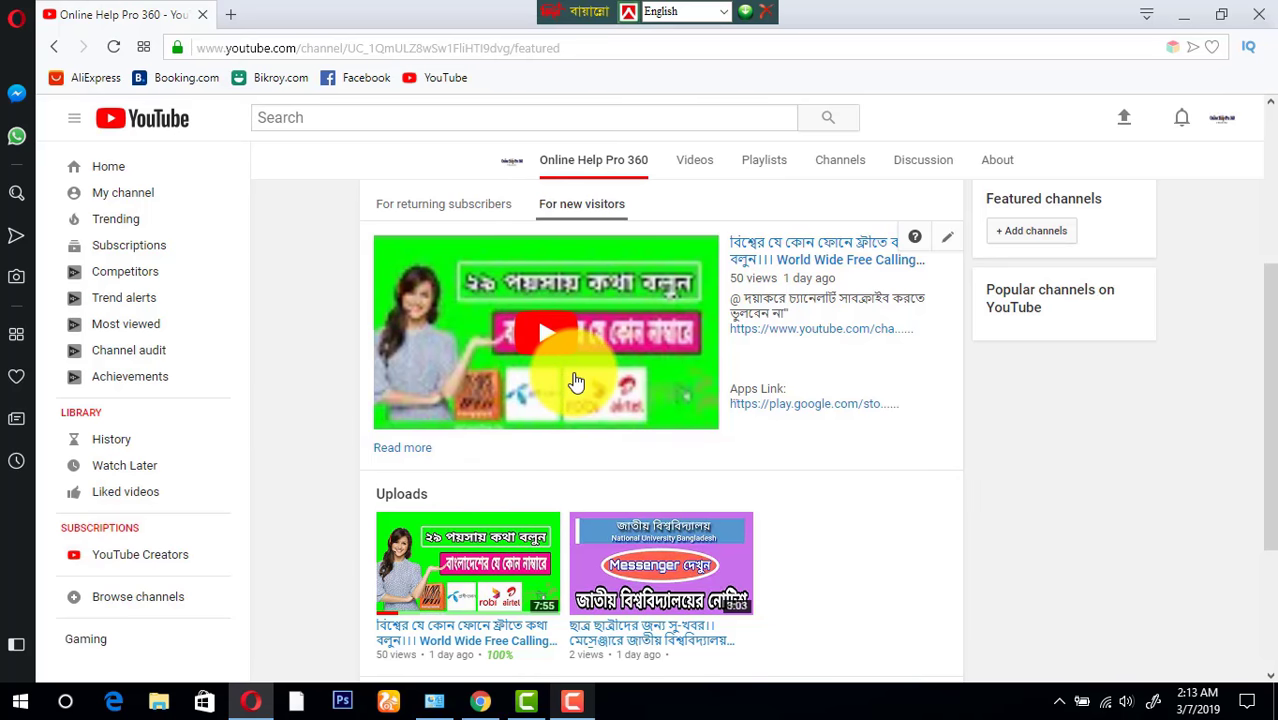
scroll(576, 383, "up", 2)
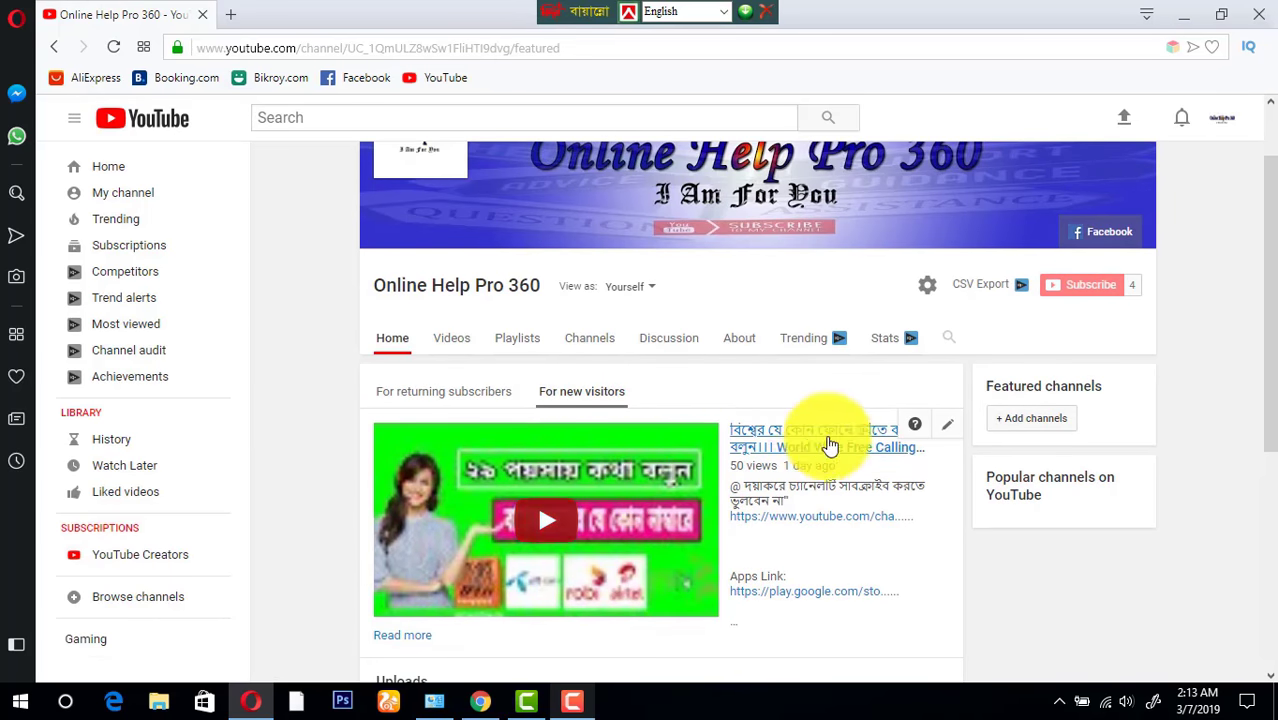
Remove the new-visitor trailer and save the "World Wide Free Calling" upload as the channel trailer.
left_click(946, 430)
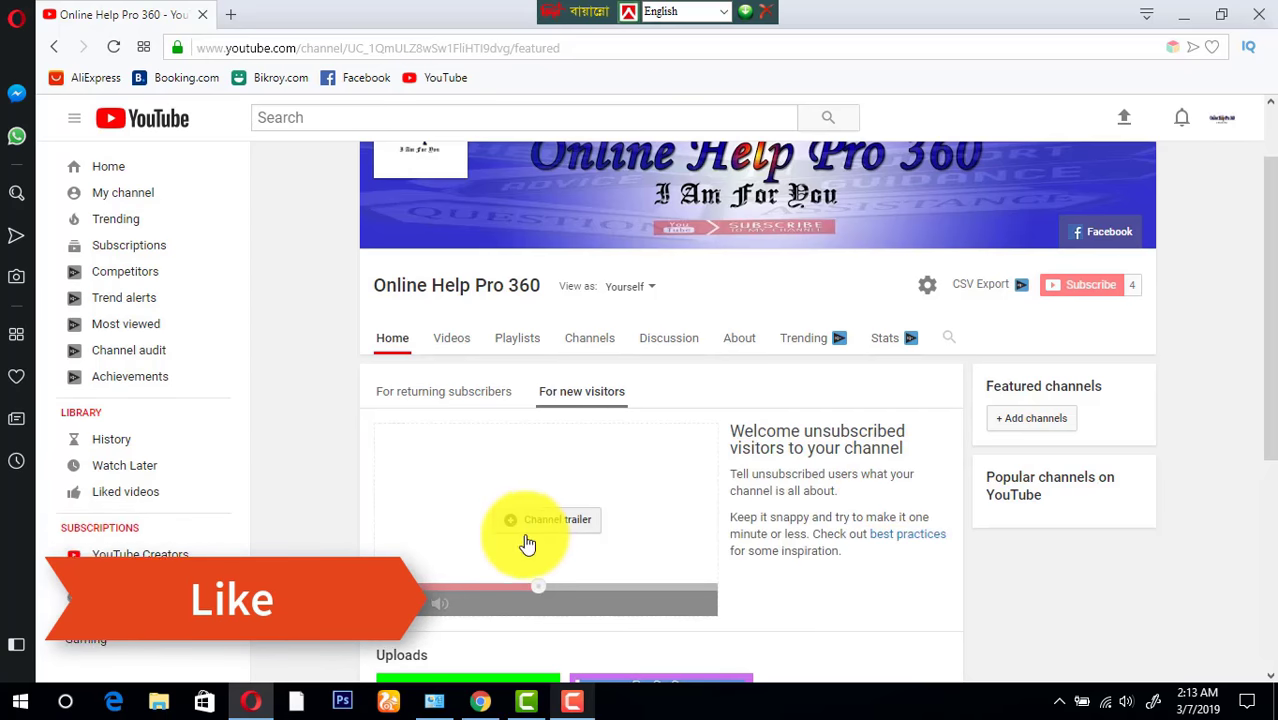
scroll(562, 520, "down", 2)
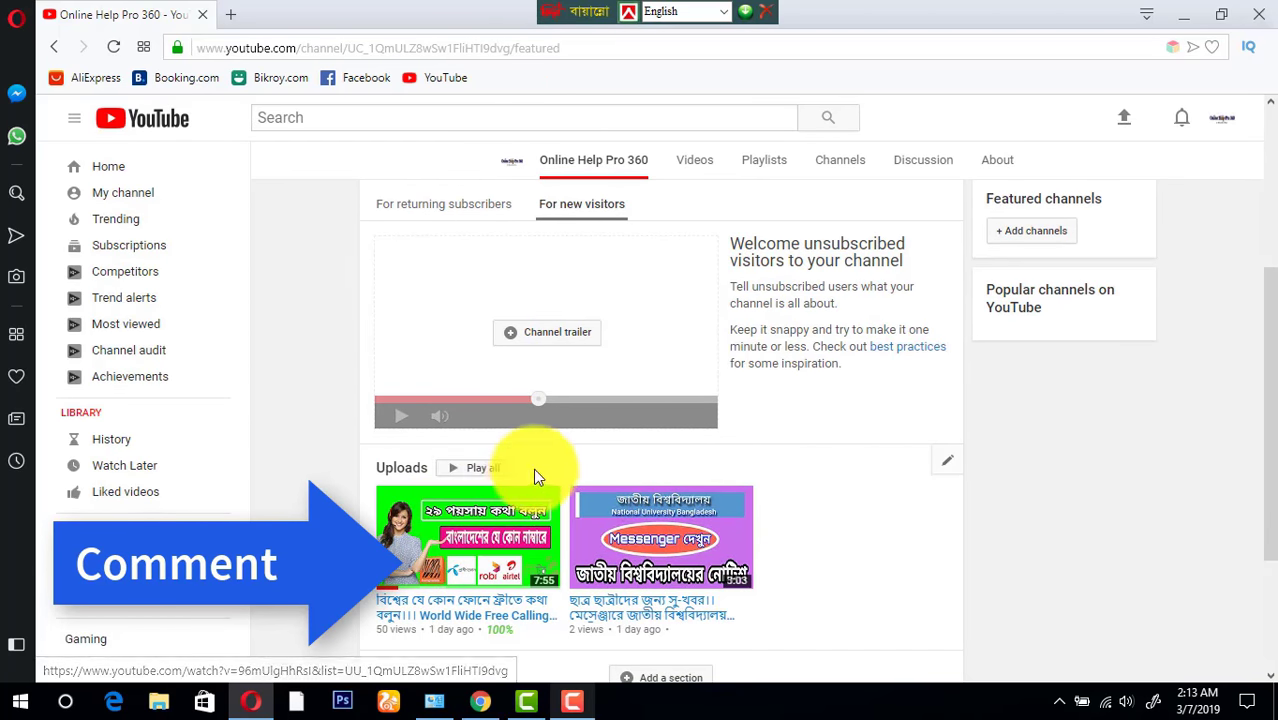
scroll(462, 518, "up", 2)
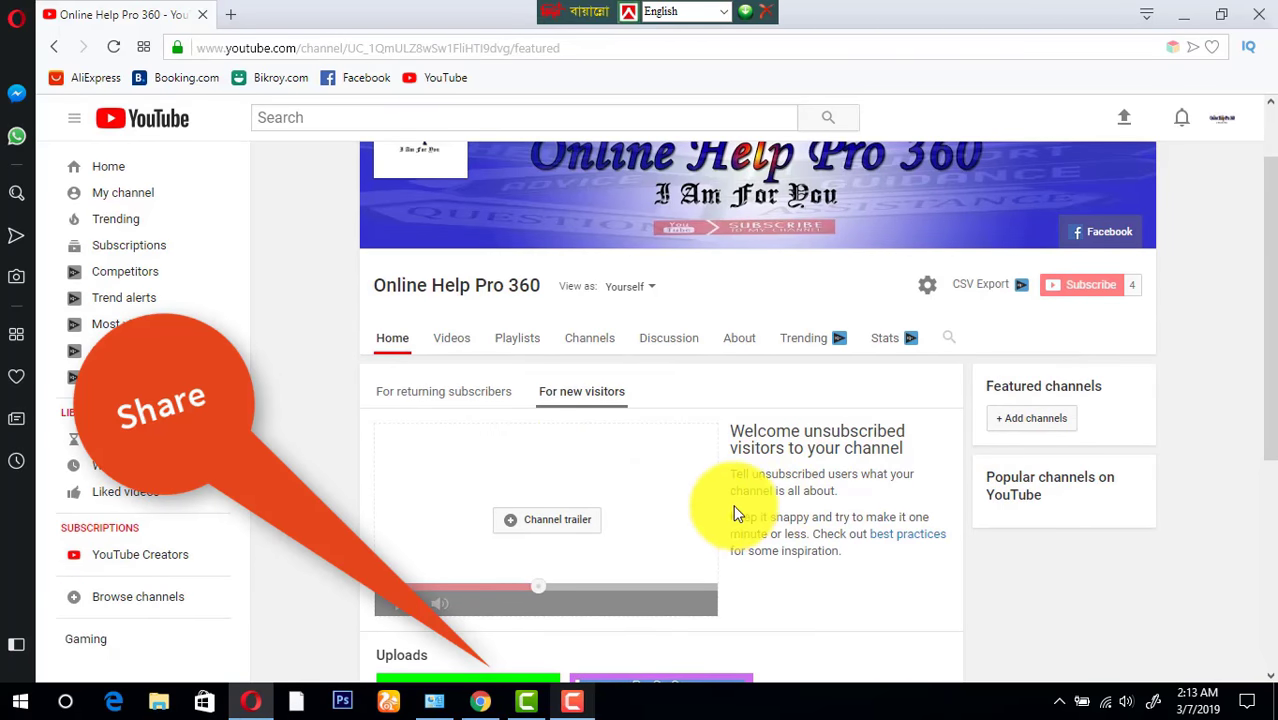
scroll(736, 512, "down", 1)
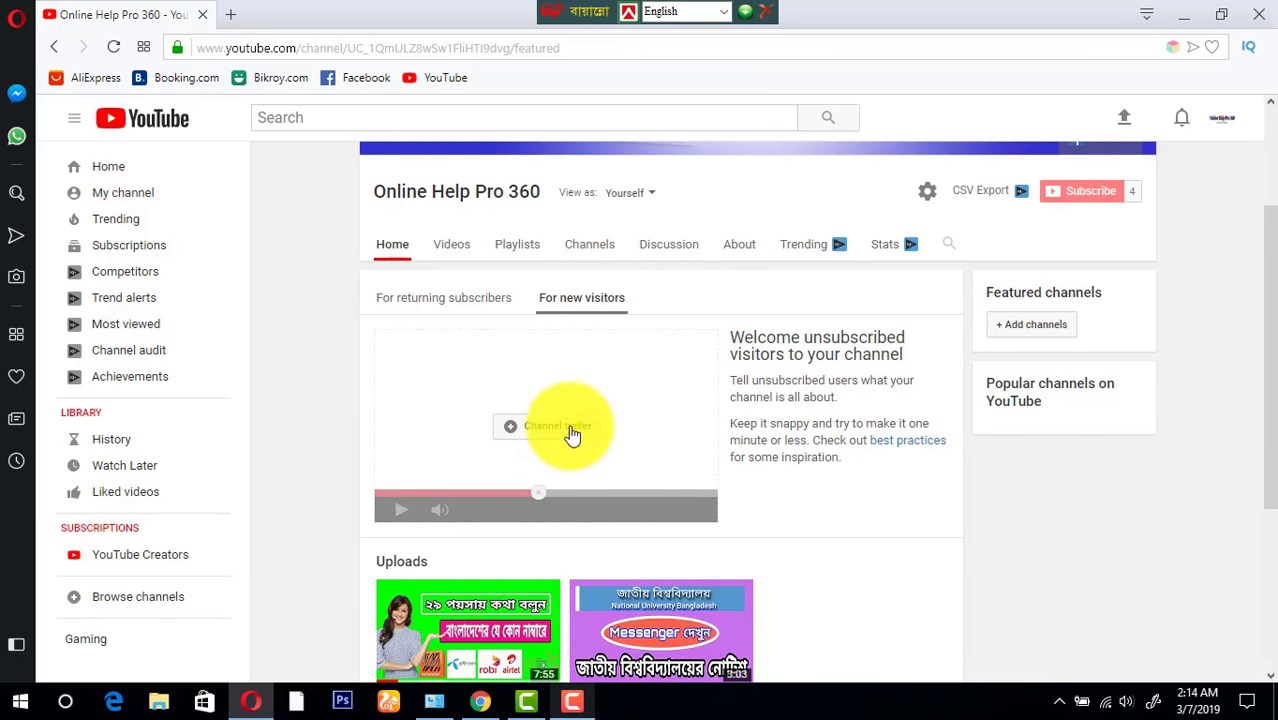
left_click(513, 433)
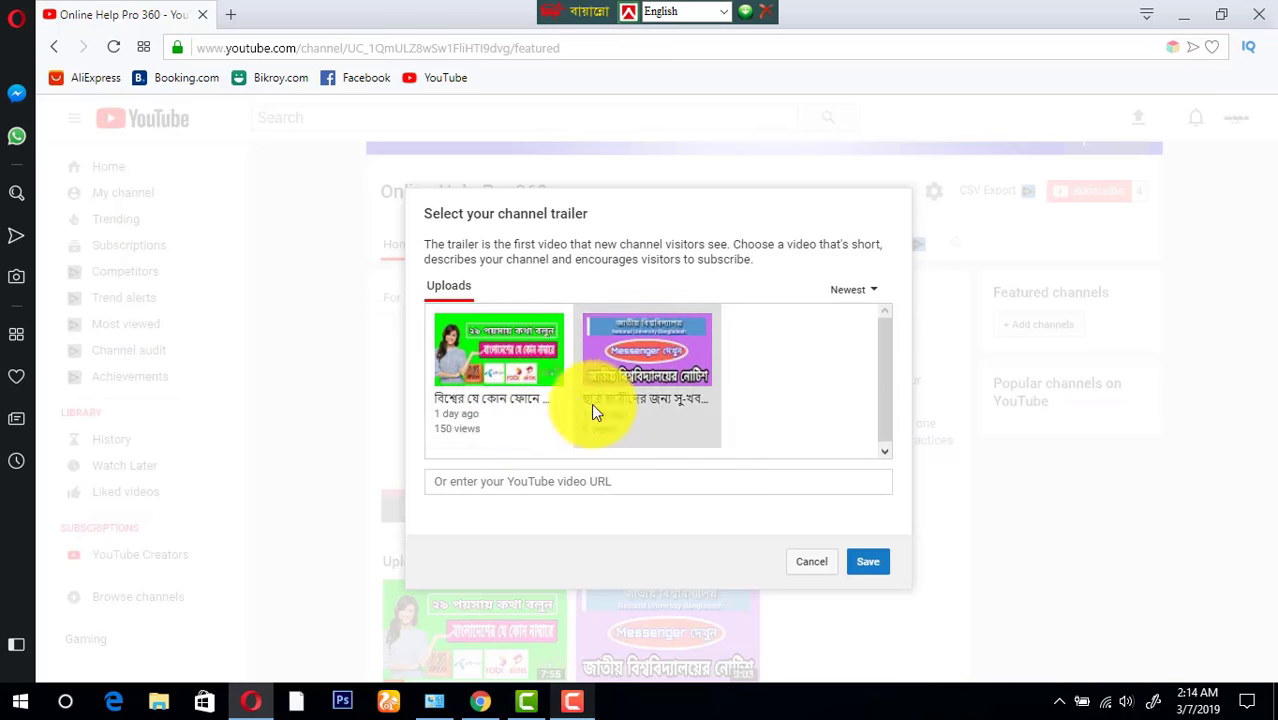
left_click(478, 360)
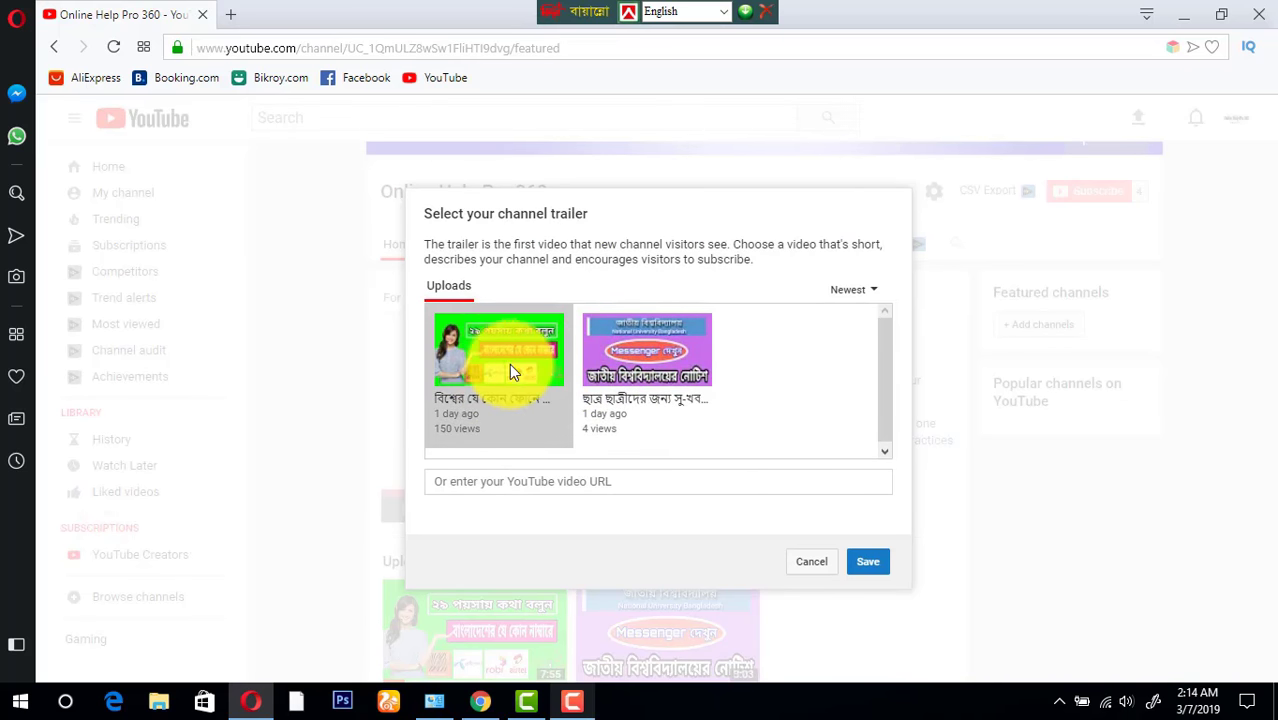
left_click(860, 561)
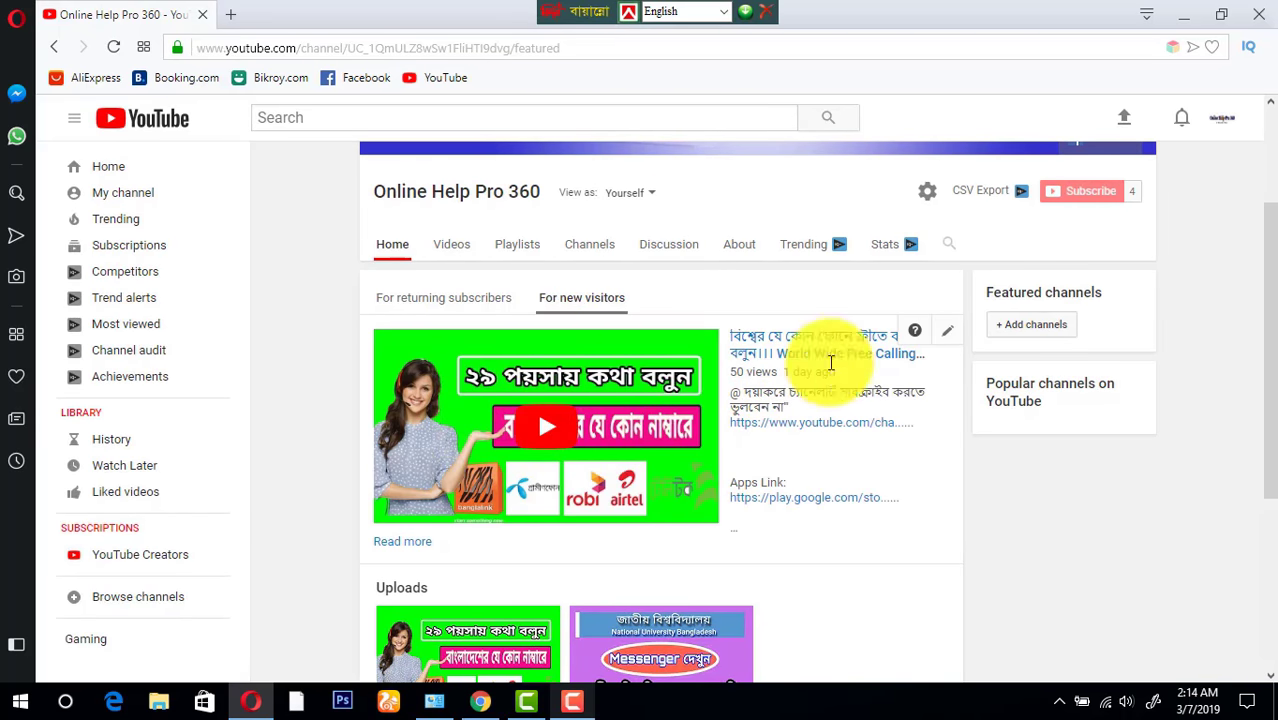
Review the saved channel trailer and the Uploads section on the Home page for new visitors.
scroll(670, 400, "up", 2)
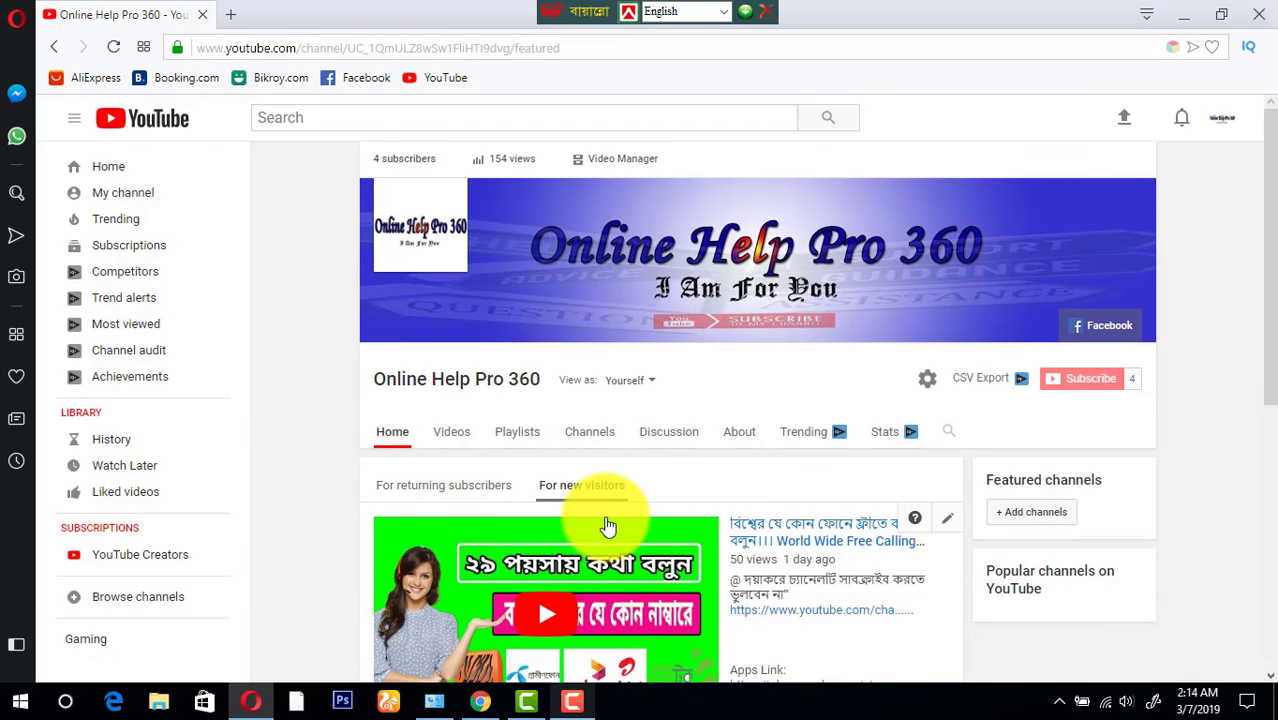
scroll(605, 523, "down", 1)
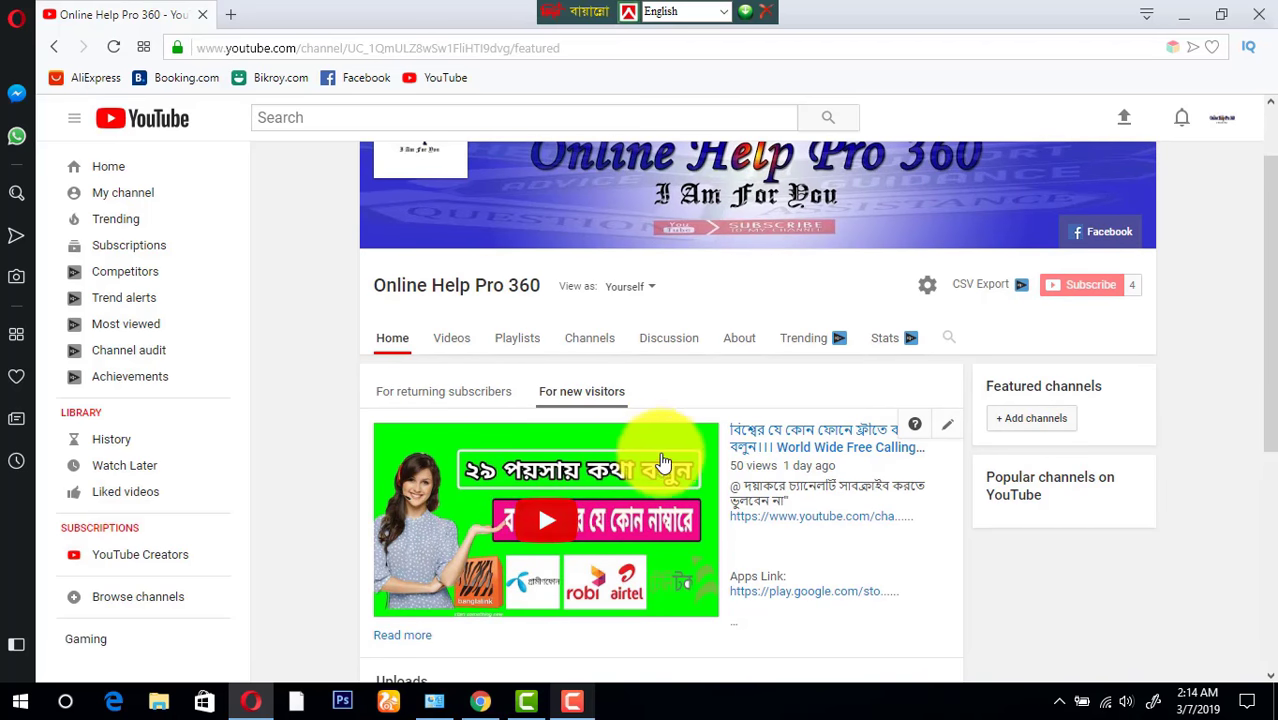
scroll(600, 512, "down", 2)
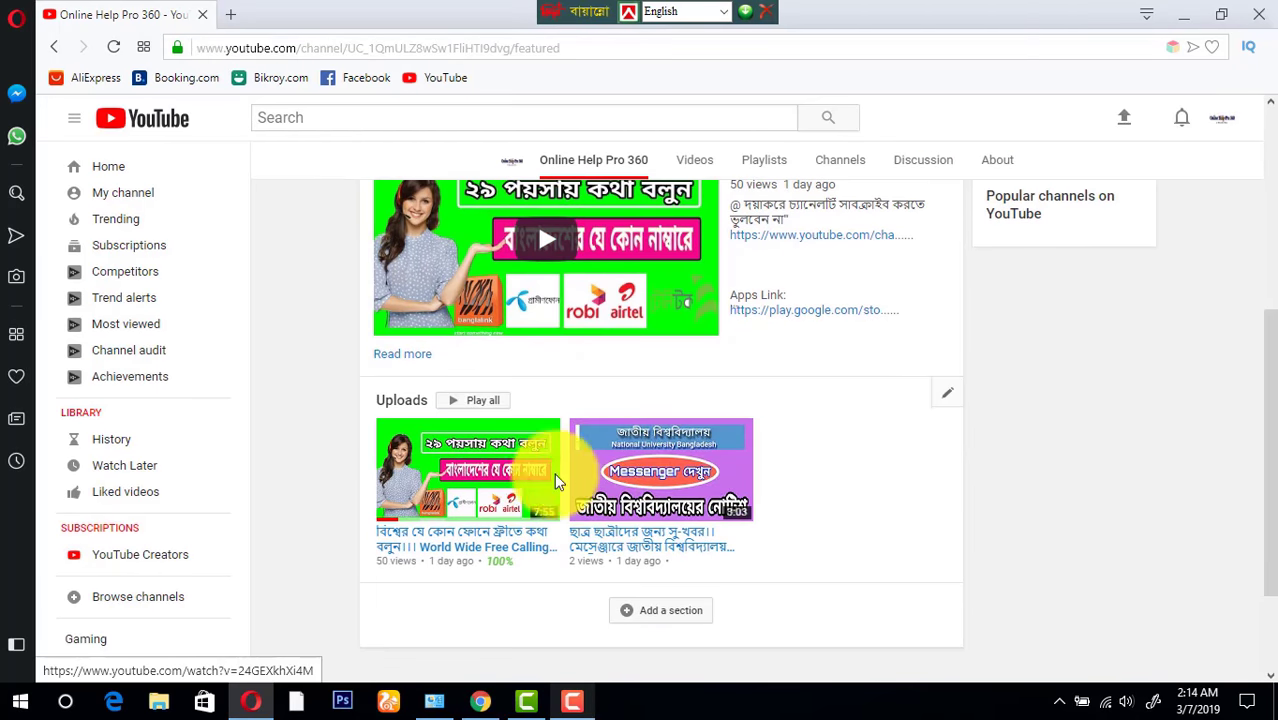
scroll(554, 473, "up", 4)
left_click(617, 478)
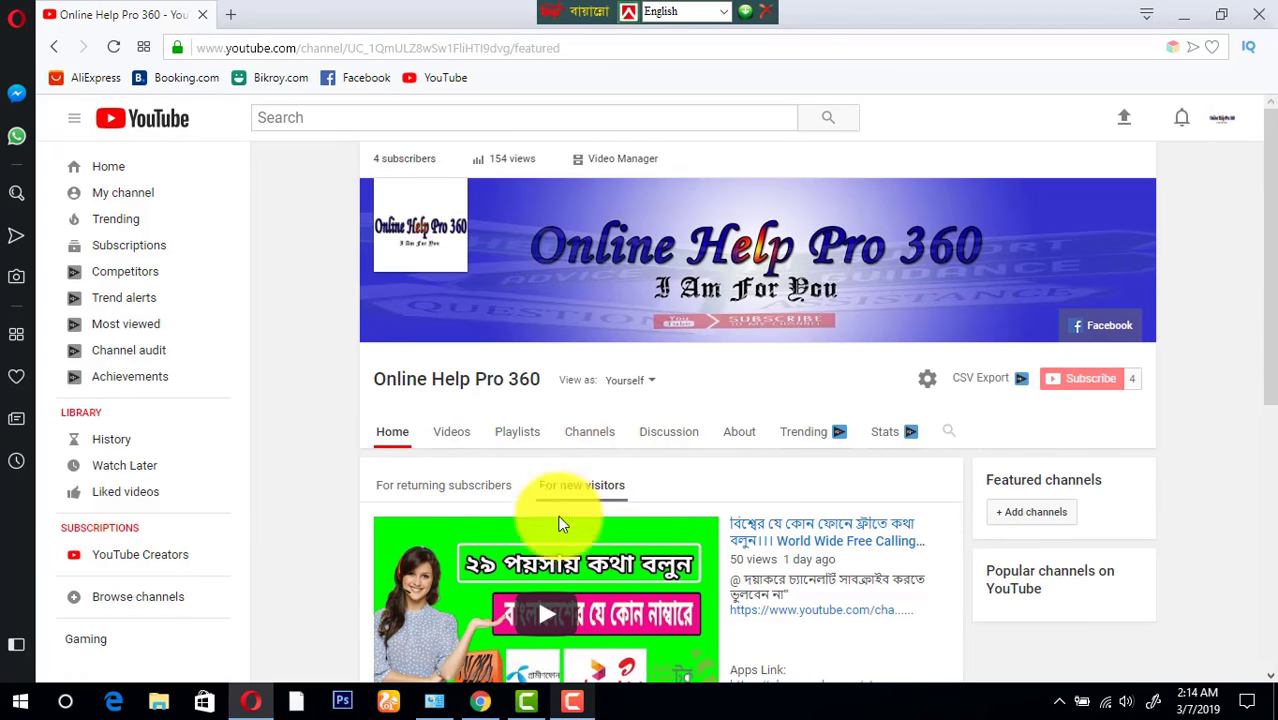
scroll(684, 551, "down", 1)
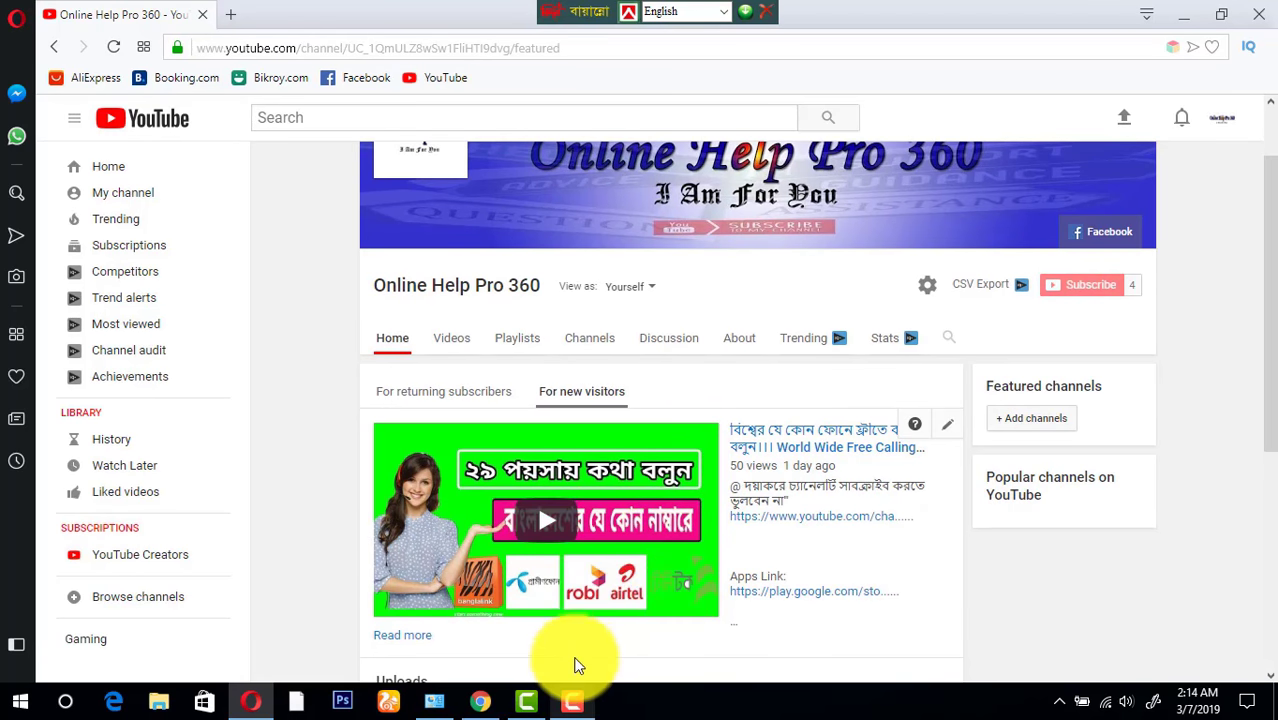
Switch to Chrome and examine the Popular uploads and Uploads sections of the Android Vitamin A Tech channel.
left_click(478, 702)
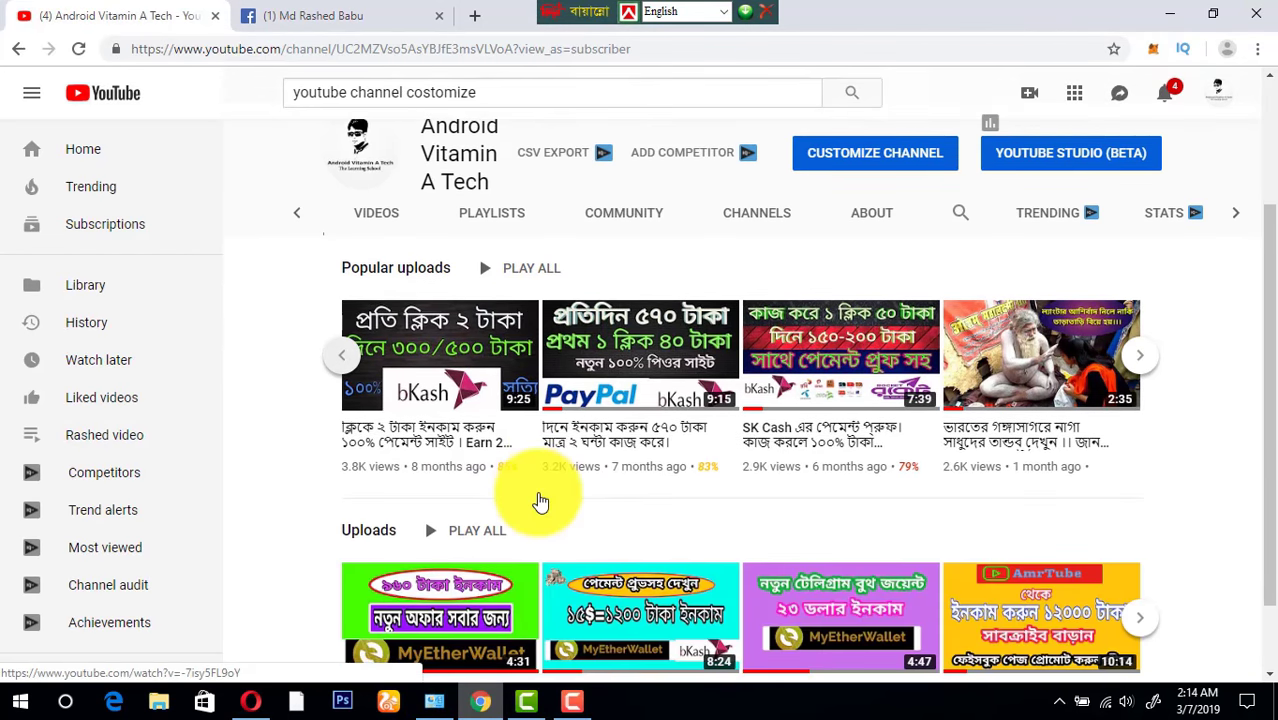
scroll(540, 500, "down", 1)
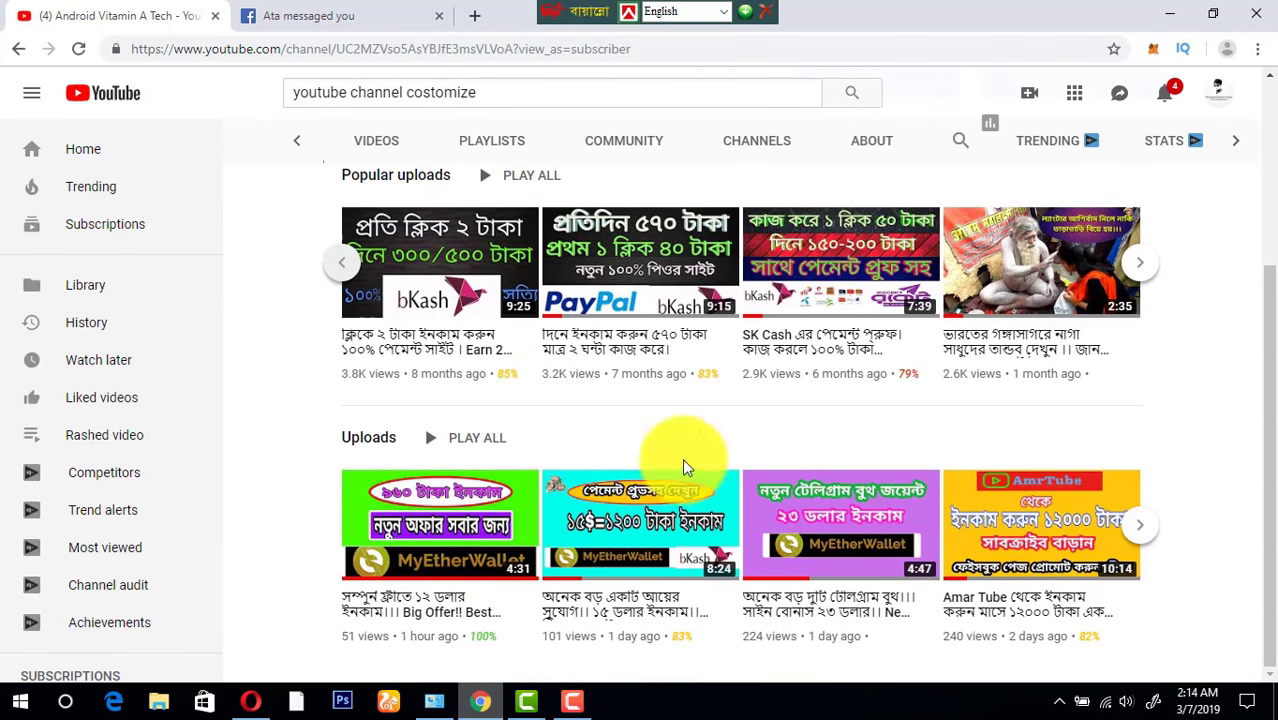
scroll(700, 432, "up", 3)
scroll(662, 456, "down", 3)
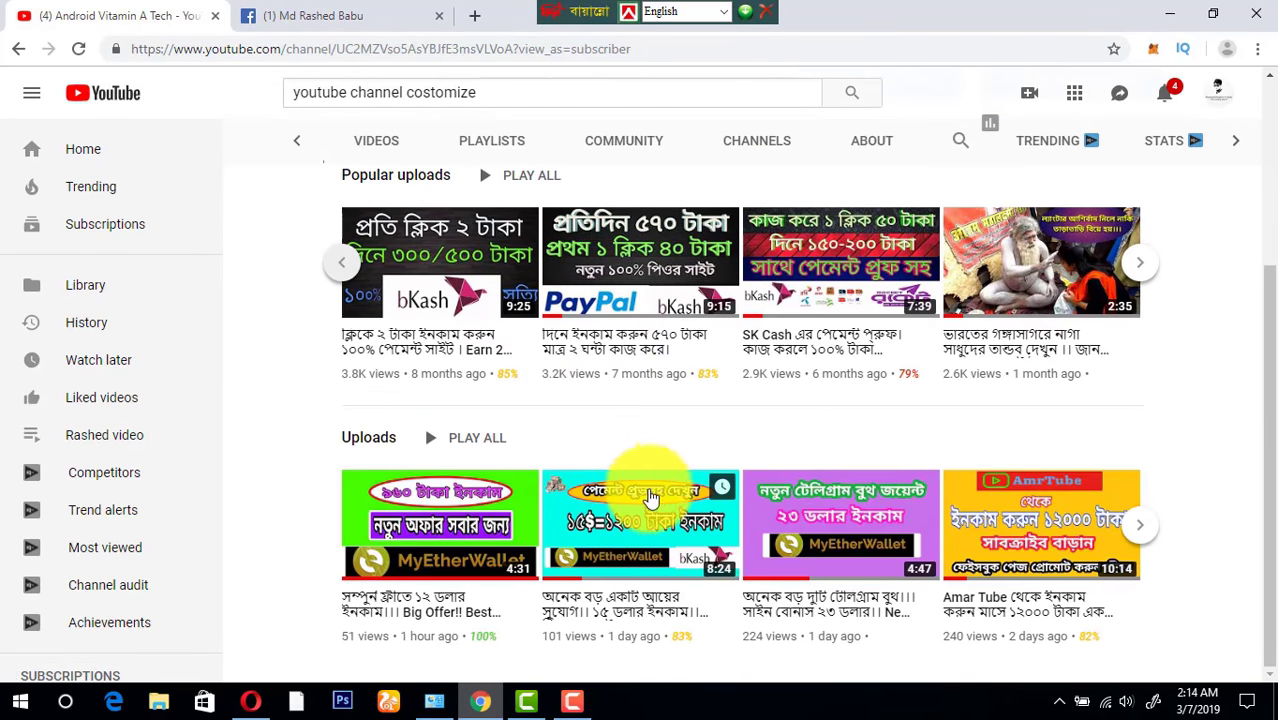
Open the "Big Offer!! Best Income 12$!!" video from the Uploads section and pause its playback.
left_click(515, 510)
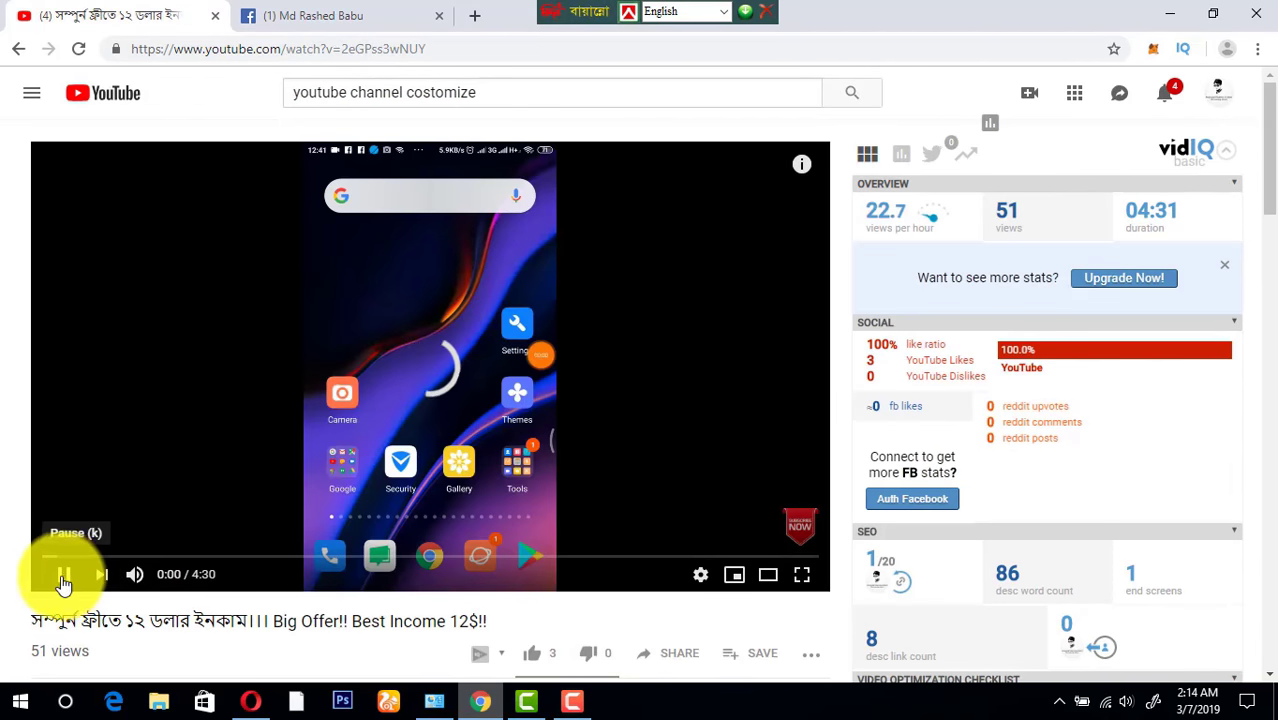
left_click(63, 584)
mouse_move(797, 530)
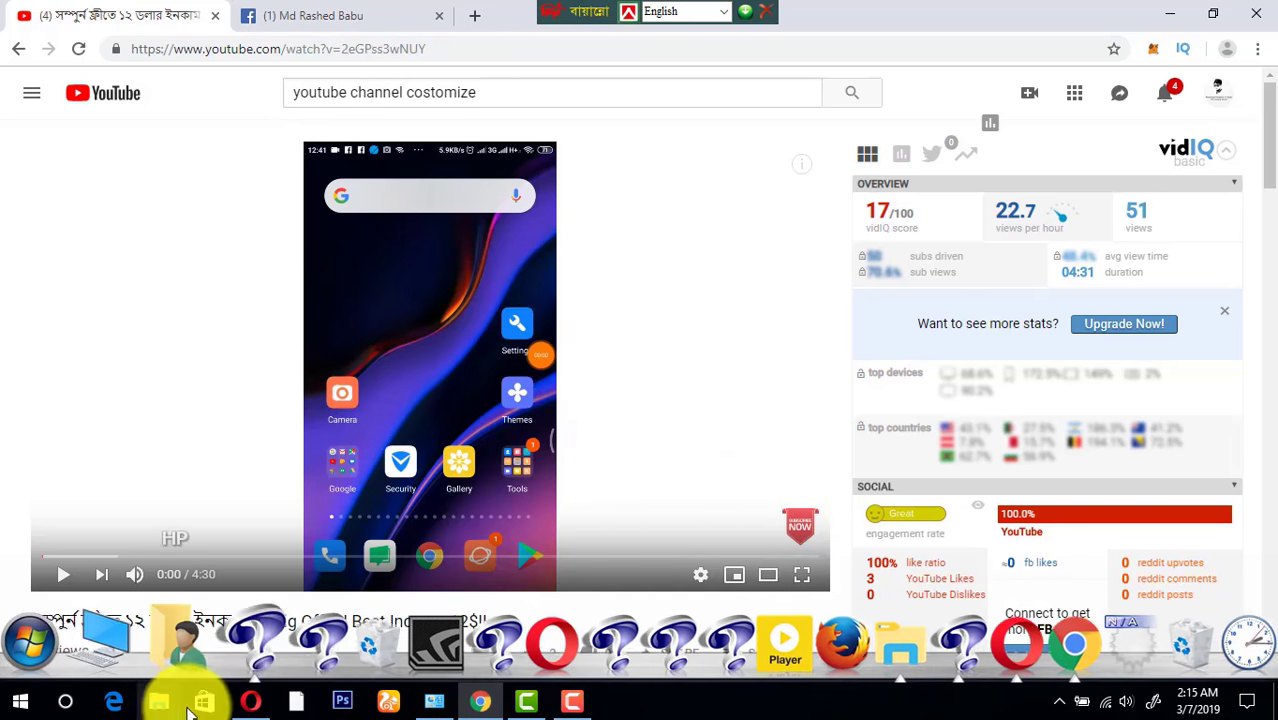
Switch back to Opera and open the Online Help Pro 360 channel page.
left_click(250, 701)
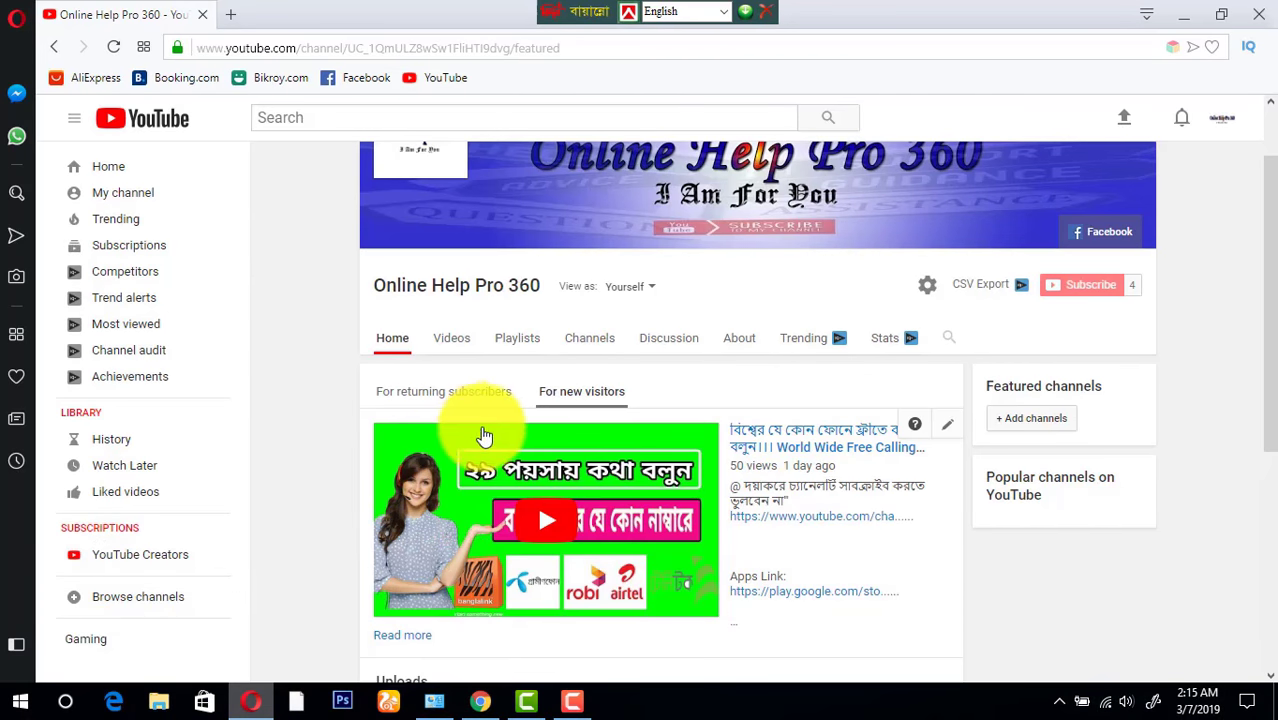
scroll(558, 365, "up", 1)
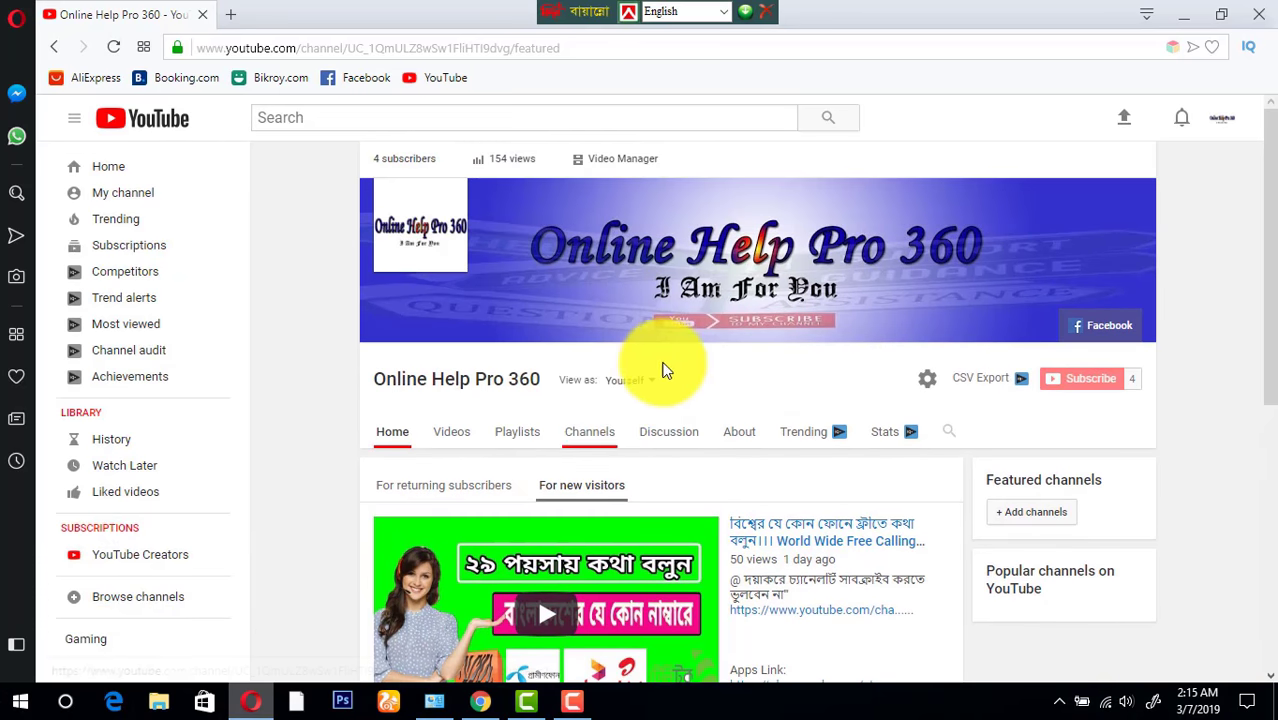
left_click(155, 198)
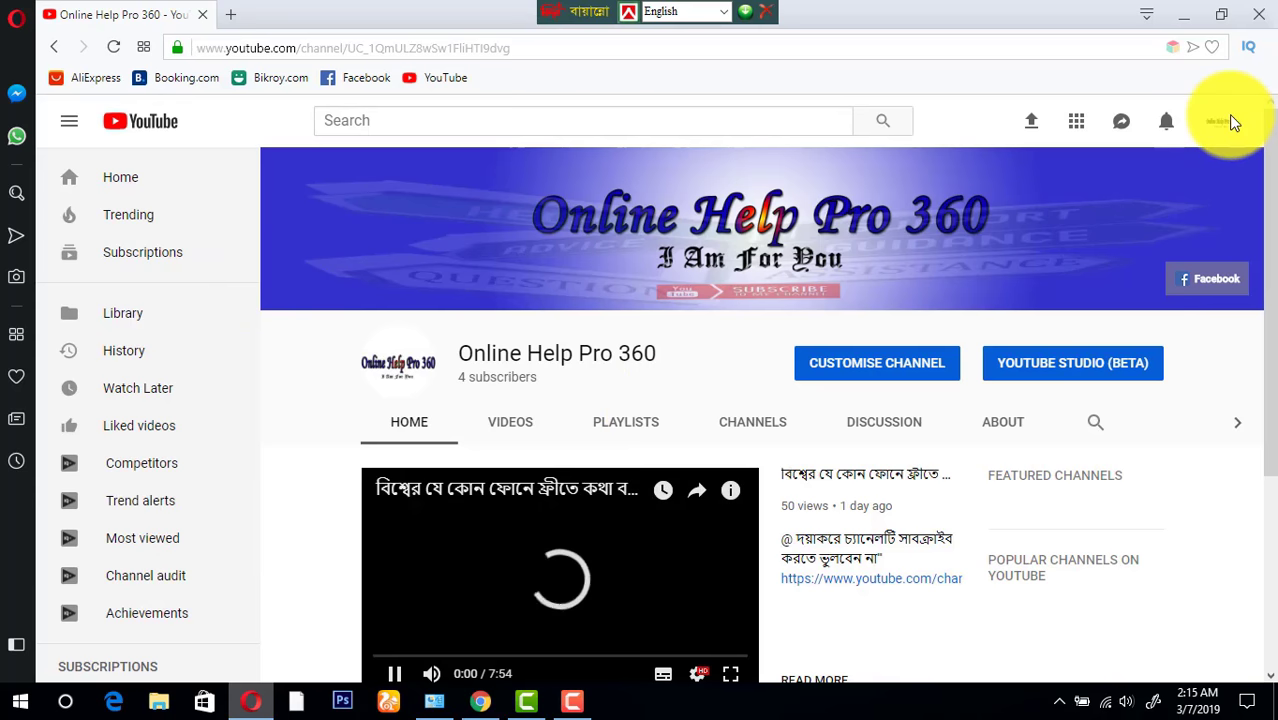
left_click(1228, 118)
left_click(970, 197)
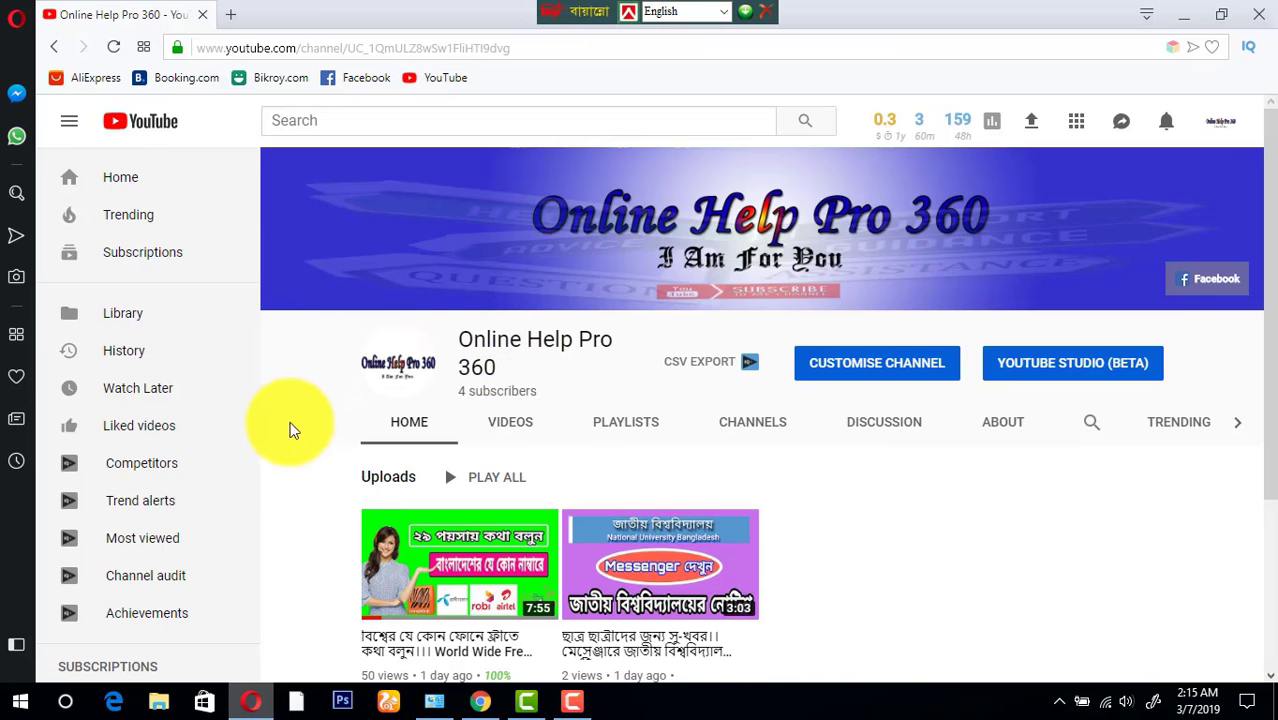
Open the YouTube account settings, dismiss the Facebook notification and view the account's additional features.
scroll(218, 343, "down", 1)
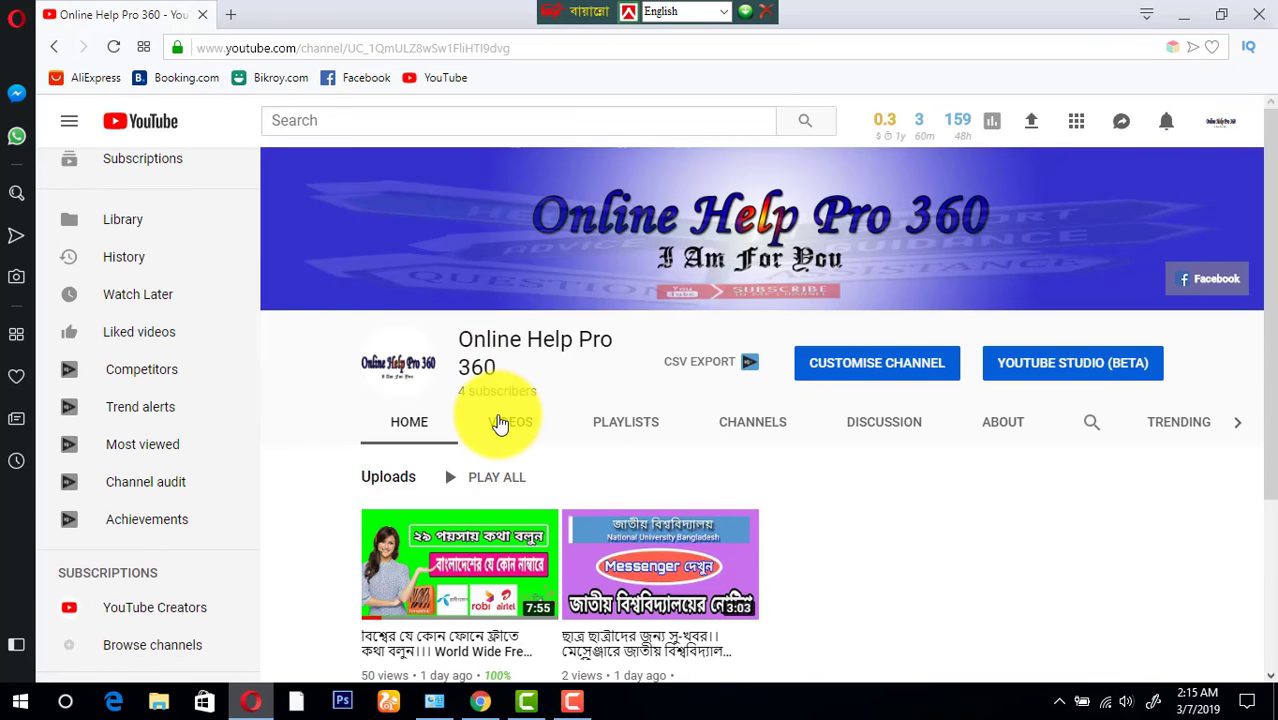
scroll(580, 432, "down", 3)
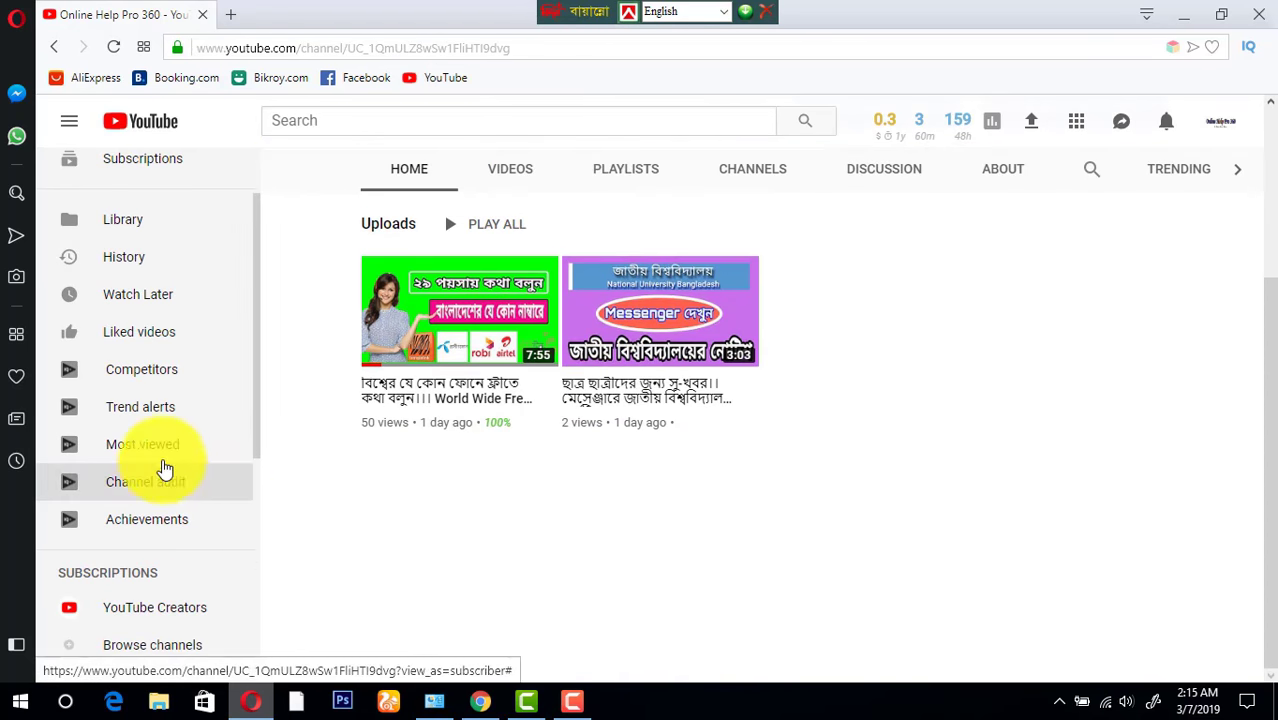
scroll(212, 505, "down", 3)
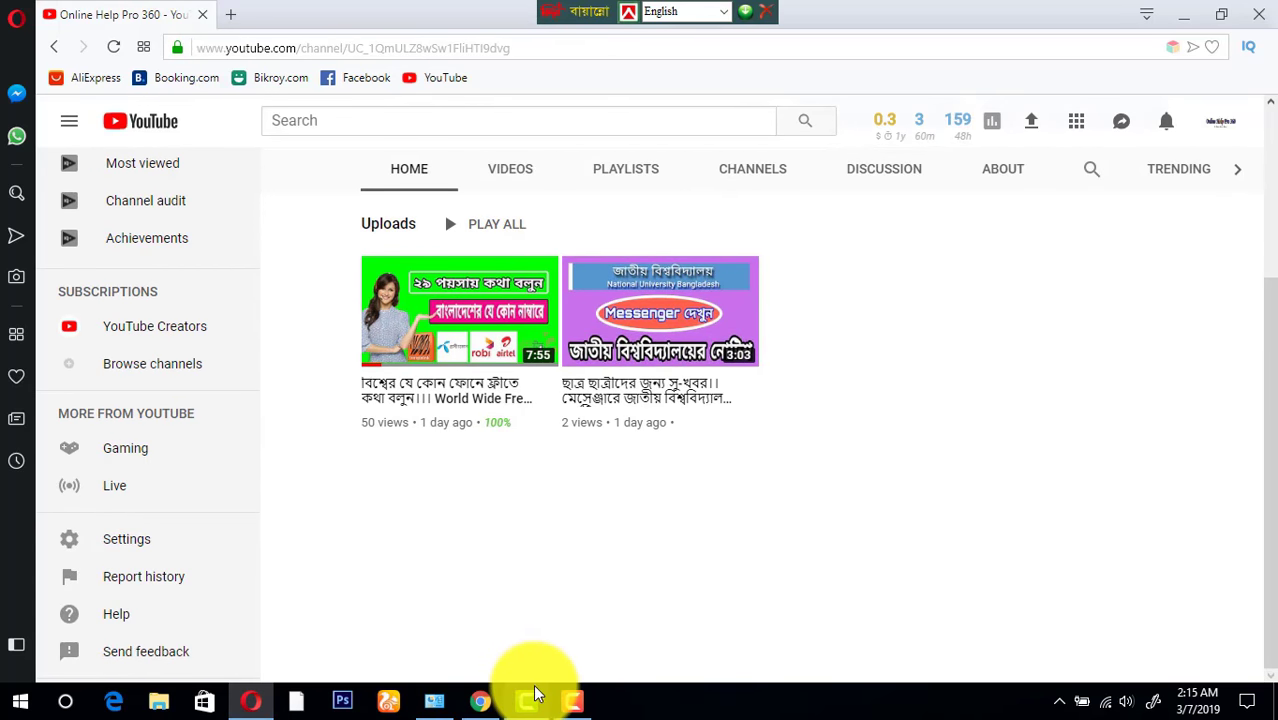
left_click(573, 700)
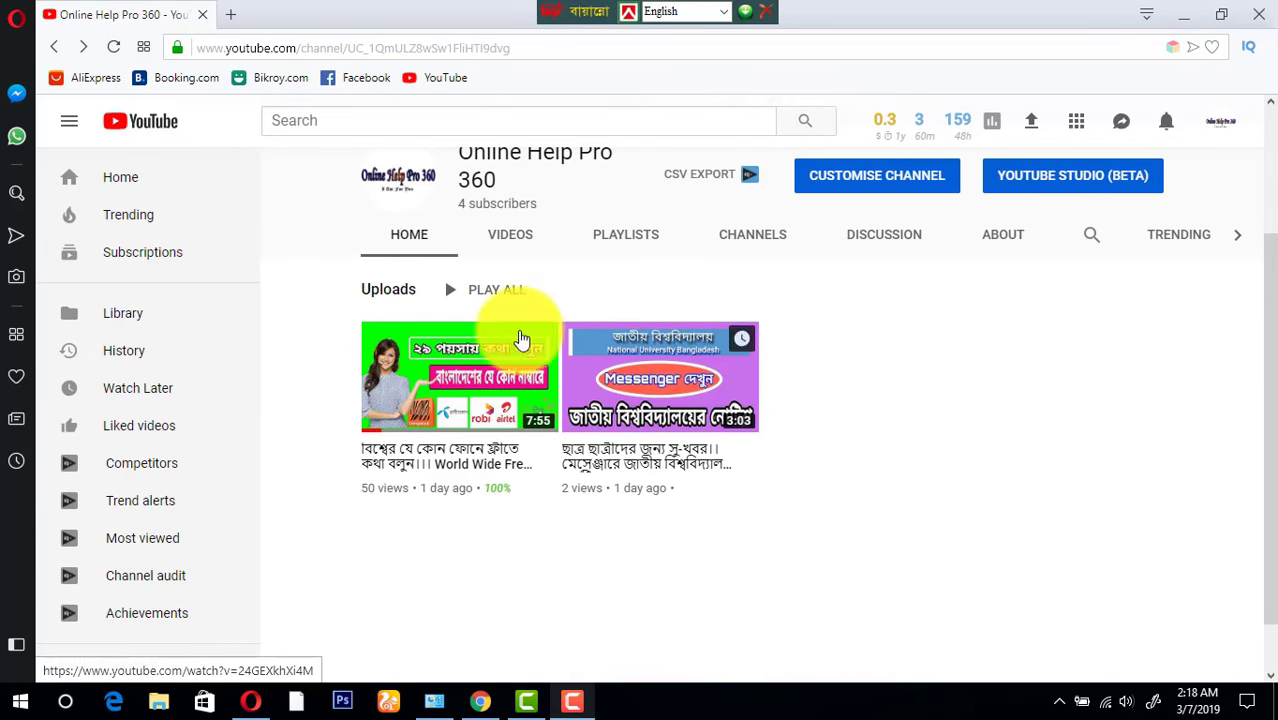
scroll(128, 362, "down", 3)
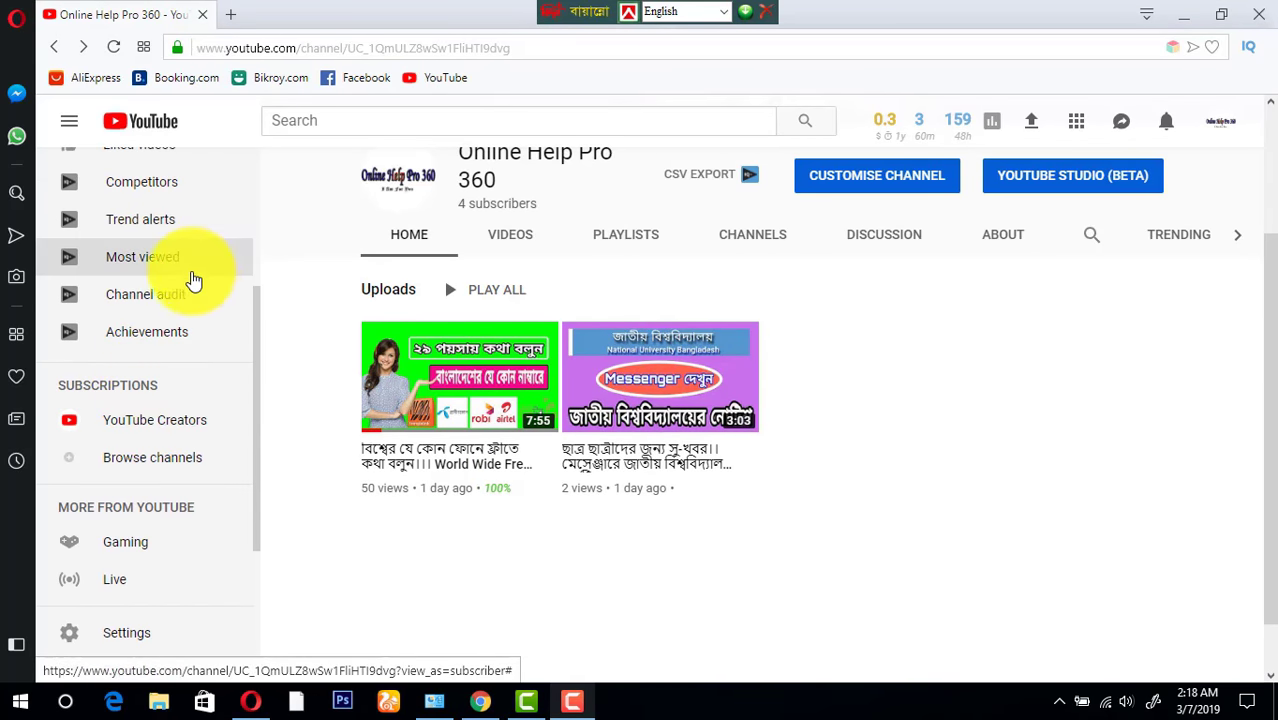
scroll(193, 280, "up", 2)
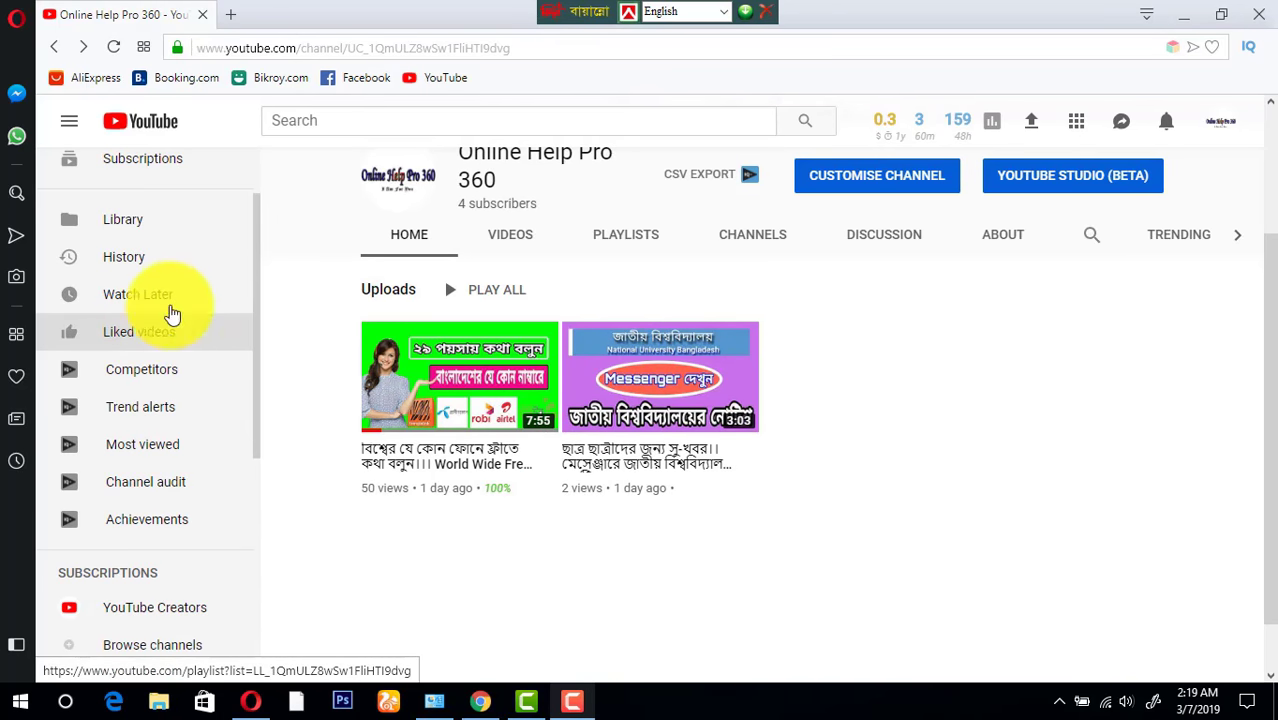
scroll(182, 430, "down", 2)
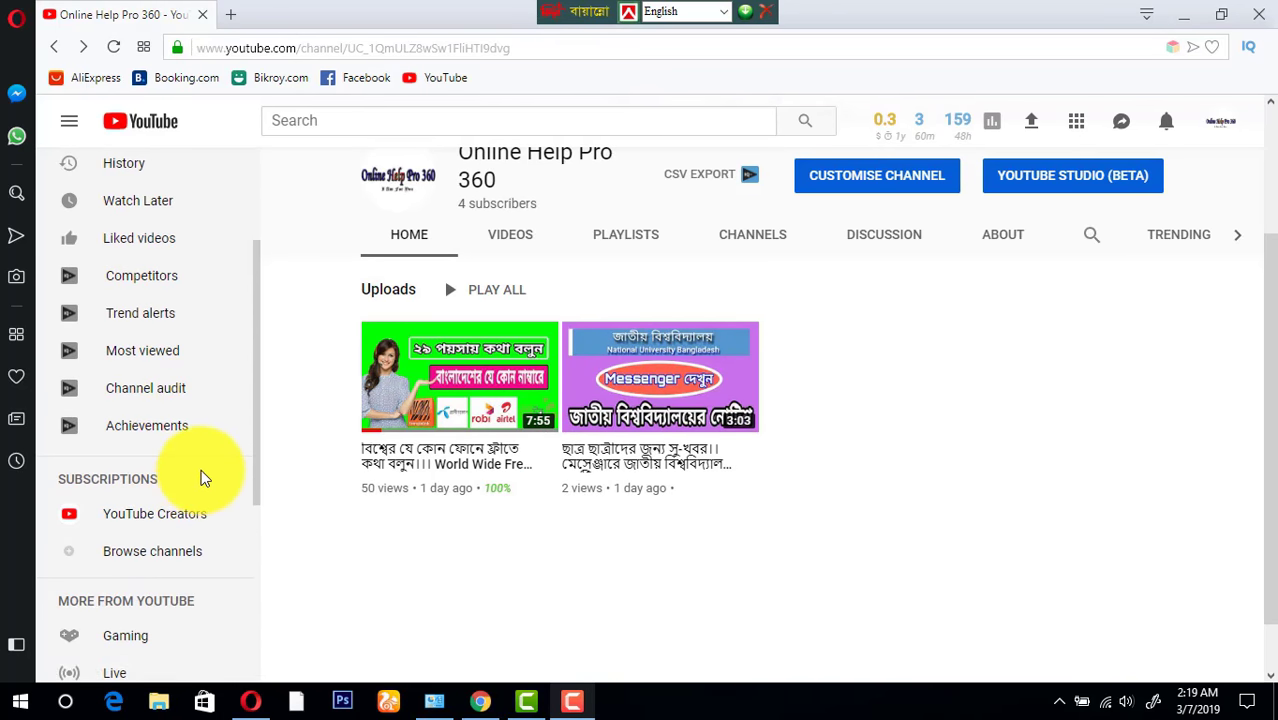
scroll(190, 482, "down", 3)
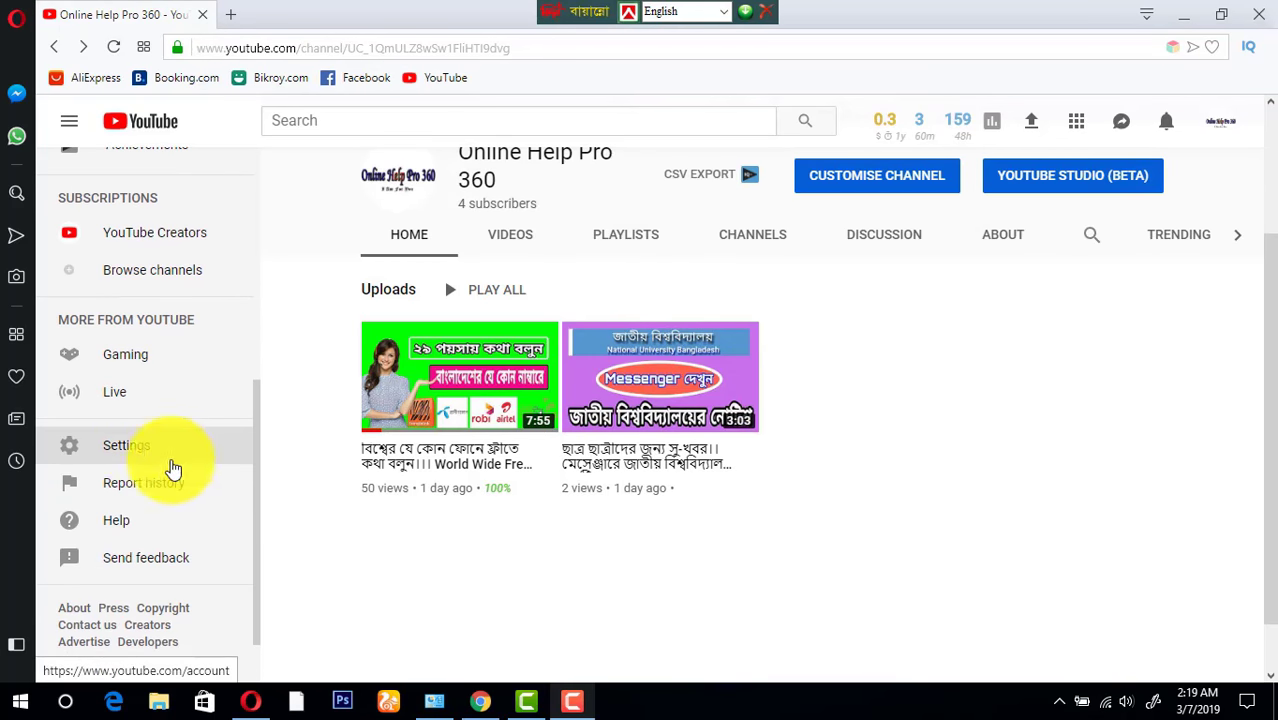
left_click(170, 460)
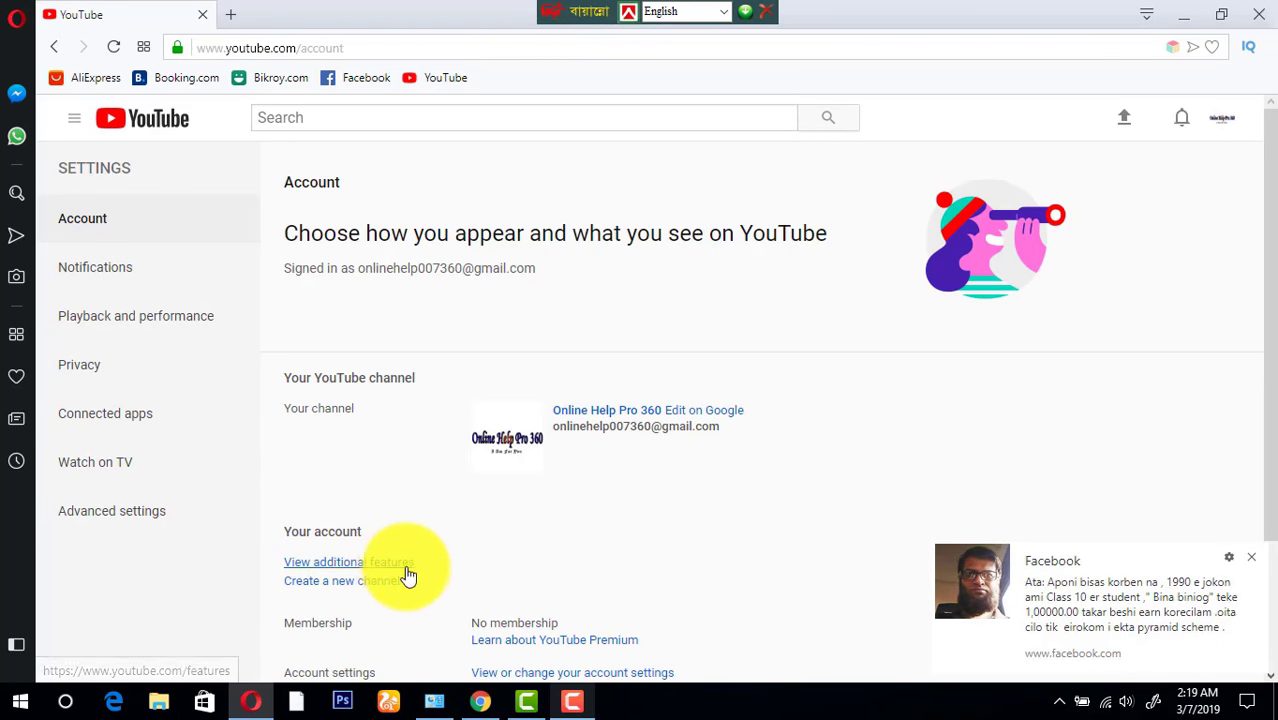
left_click(1254, 558)
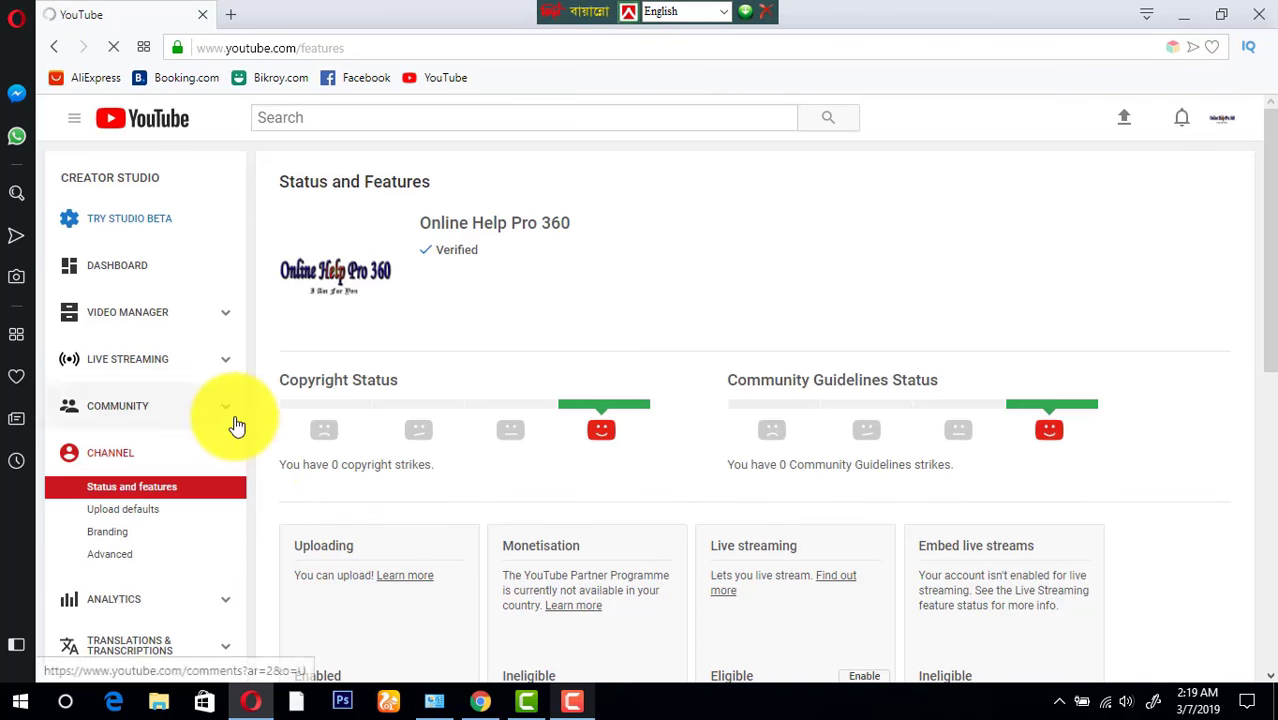
Open the channel's Branding page in Creator Studio and point out the branding watermark section.
scroll(194, 378, "down", 2)
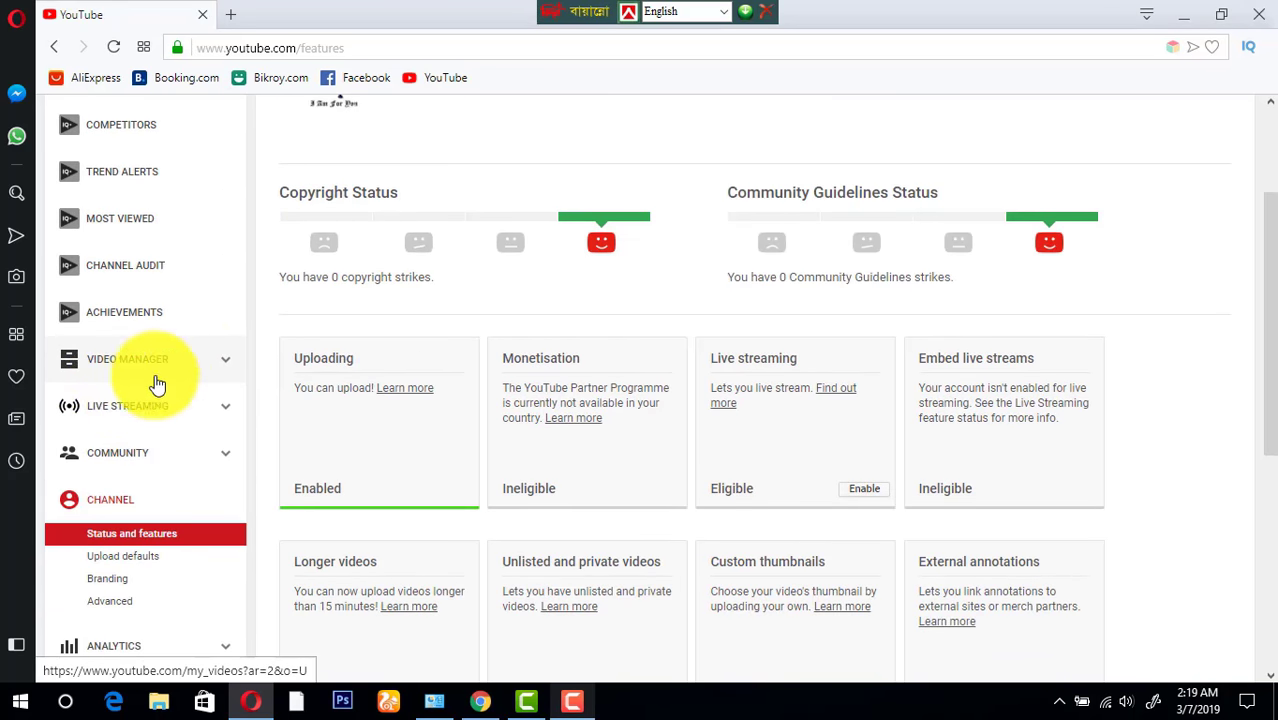
scroll(180, 455, "down", 1)
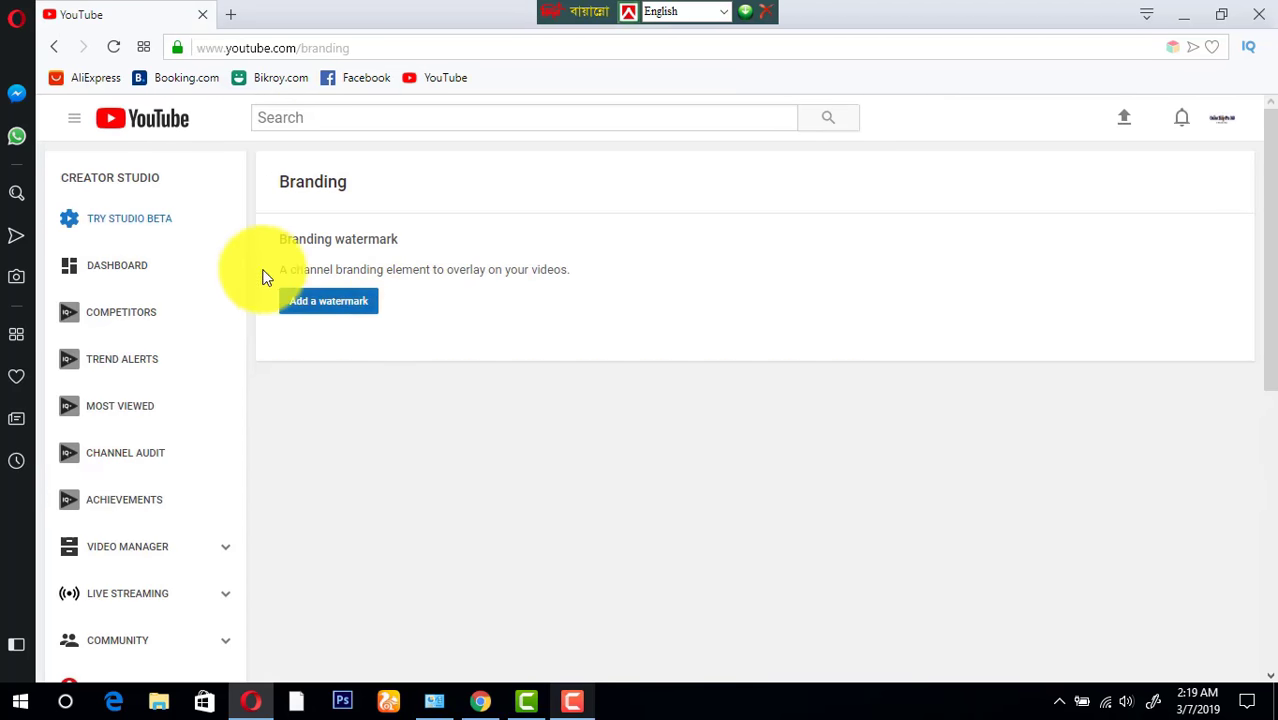
left_click_drag(274, 240, 447, 297)
left_click(431, 323)
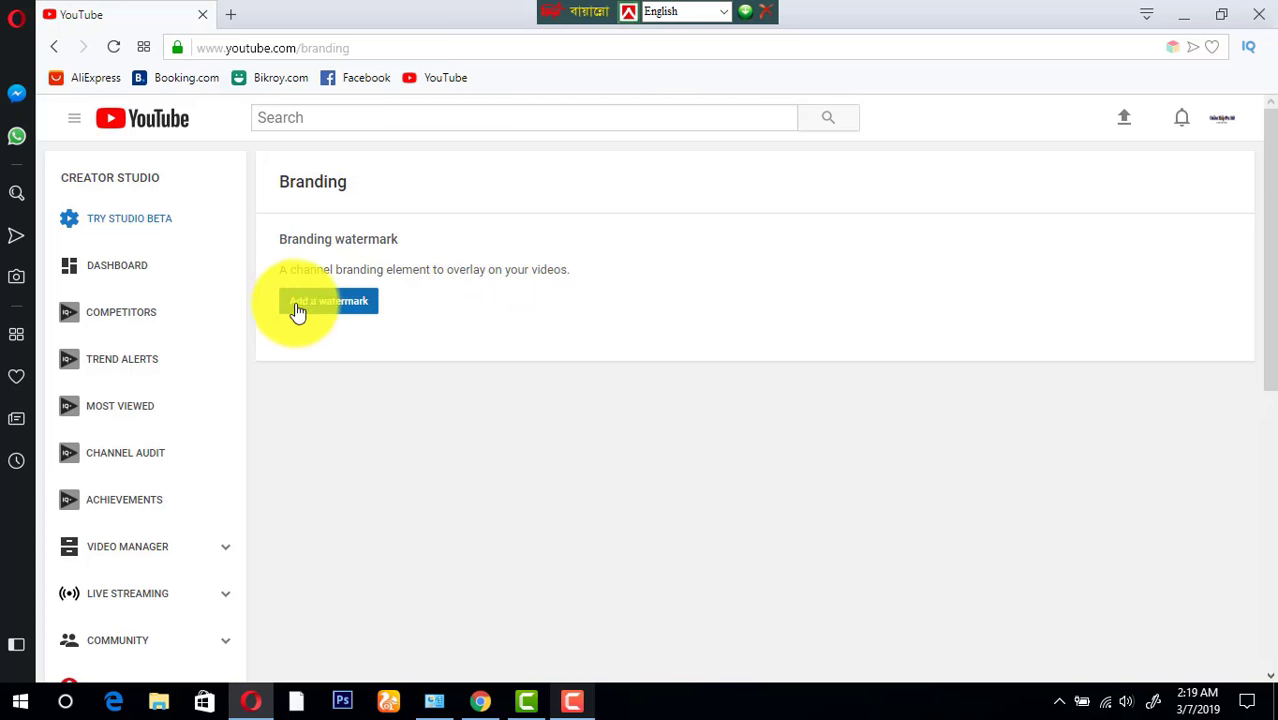
Start adding a branding watermark and choose the pointing-hand image download.png from the Documents folder.
left_click(330, 305)
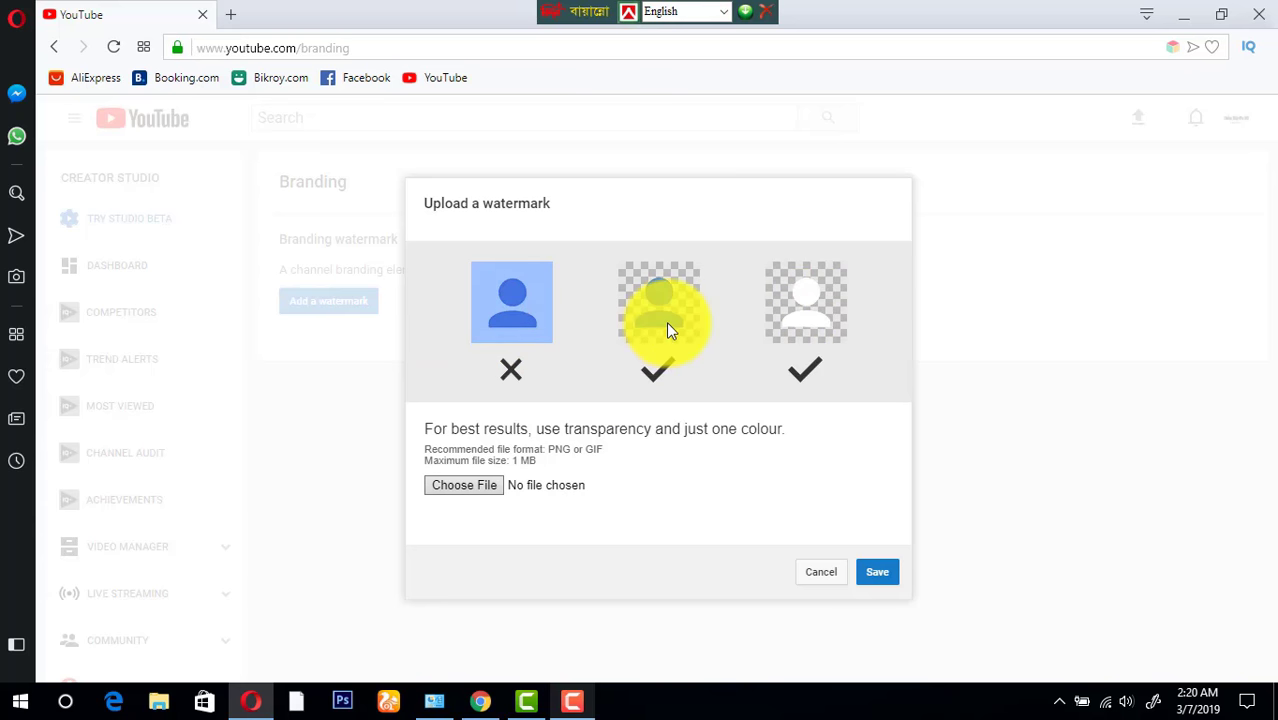
left_click(486, 485)
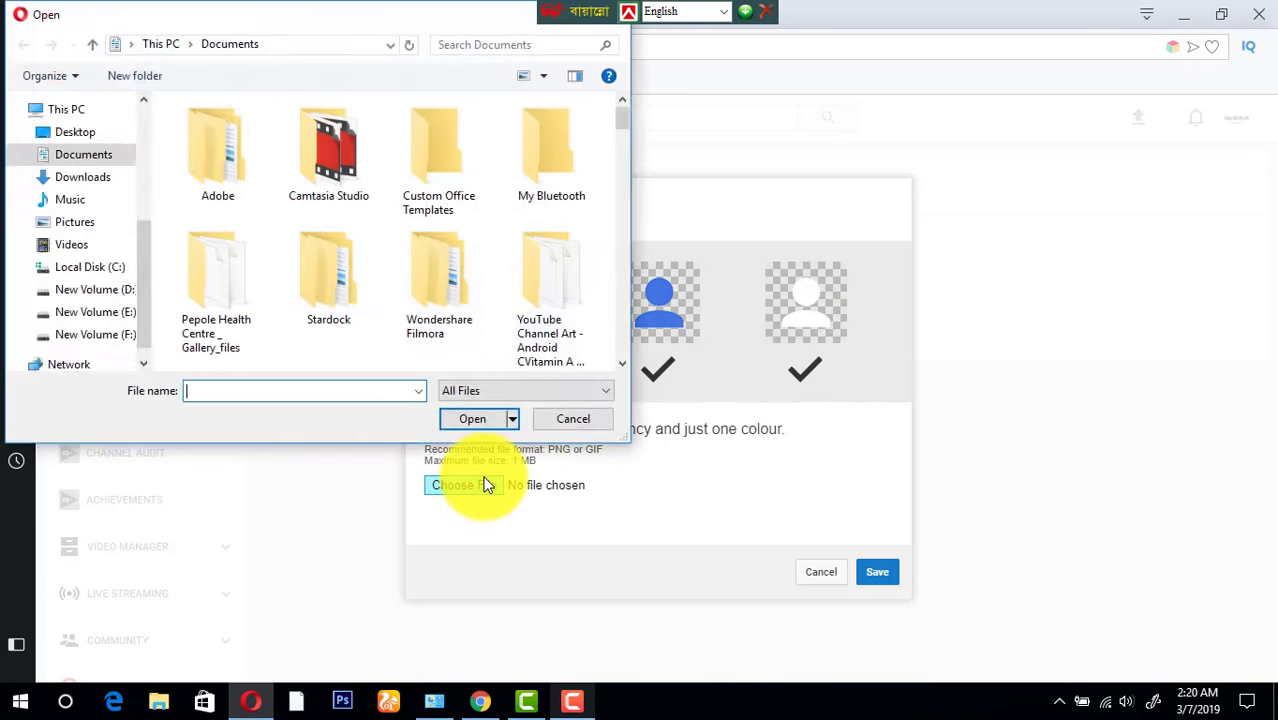
scroll(427, 205, "down", 3)
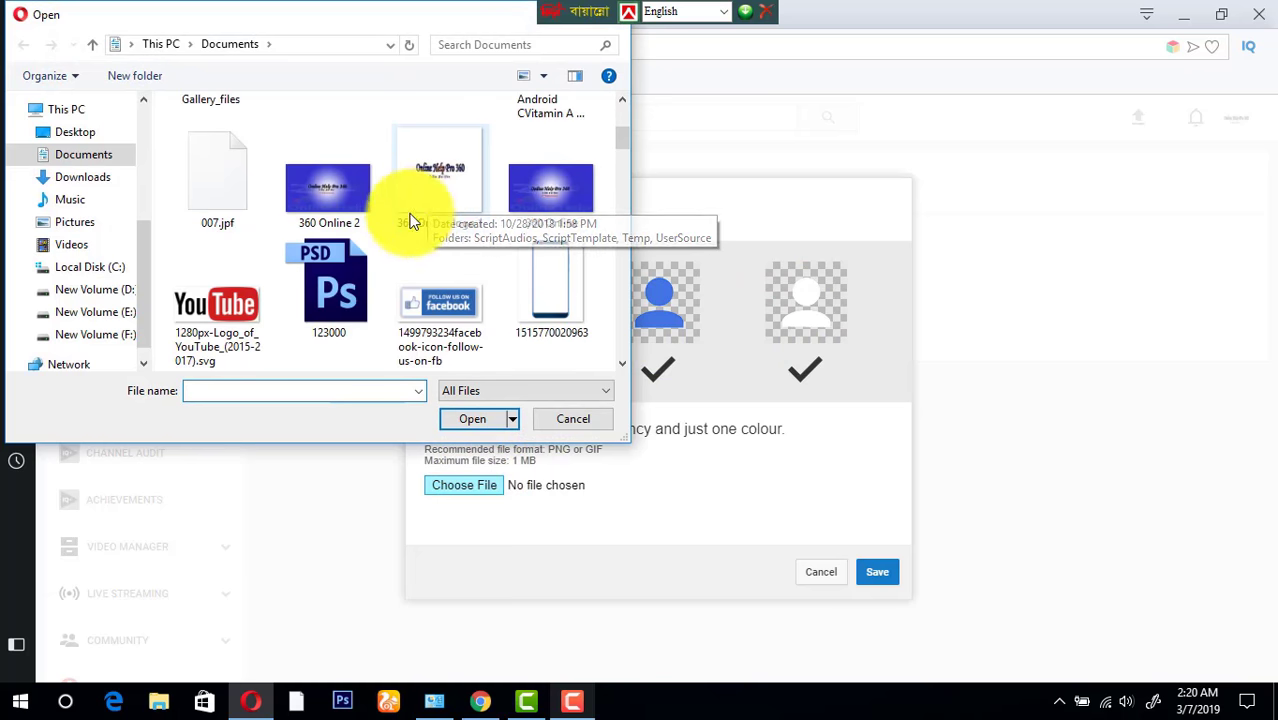
scroll(395, 262, "down", 1)
scroll(430, 262, "down", 1)
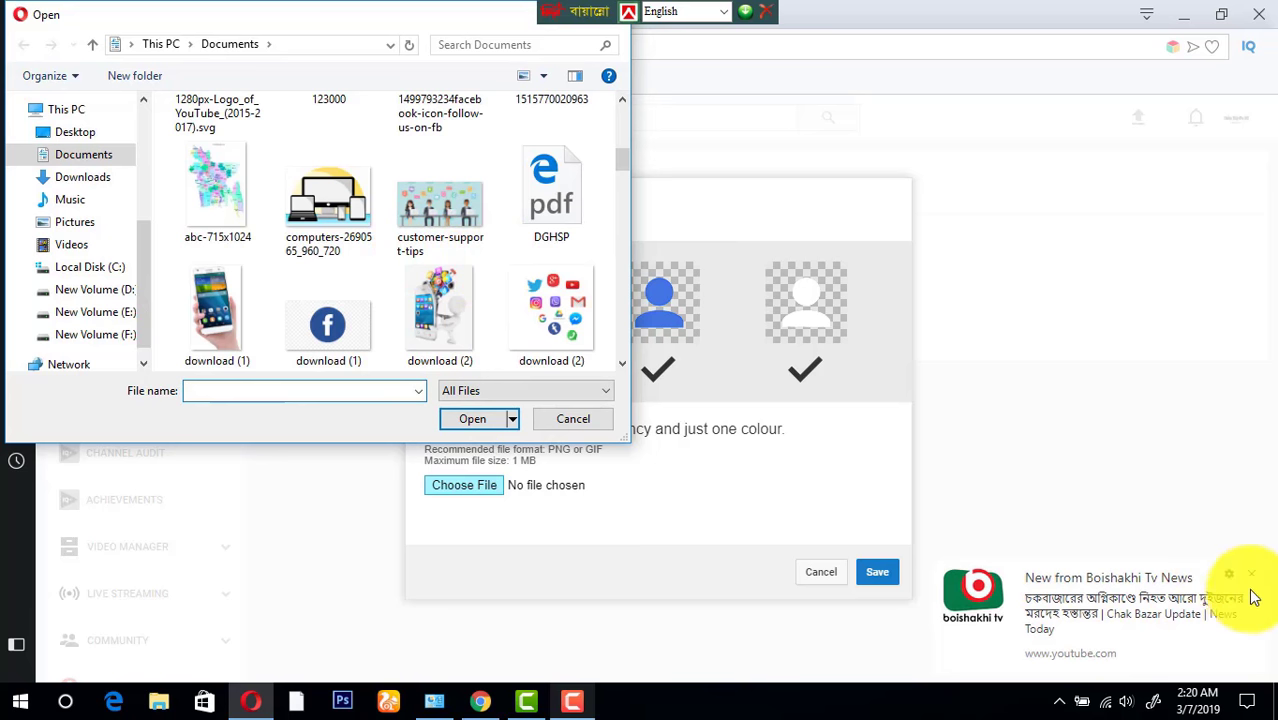
scroll(418, 290, "down", 3)
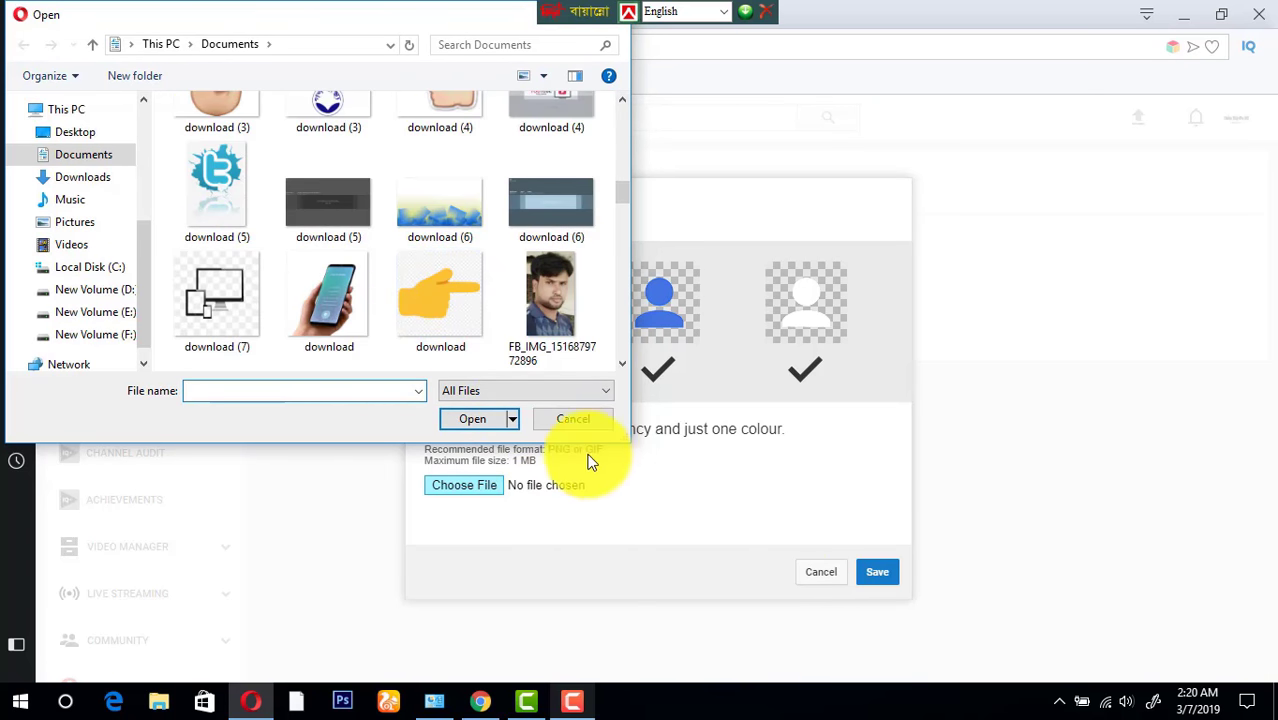
left_click(572, 700)
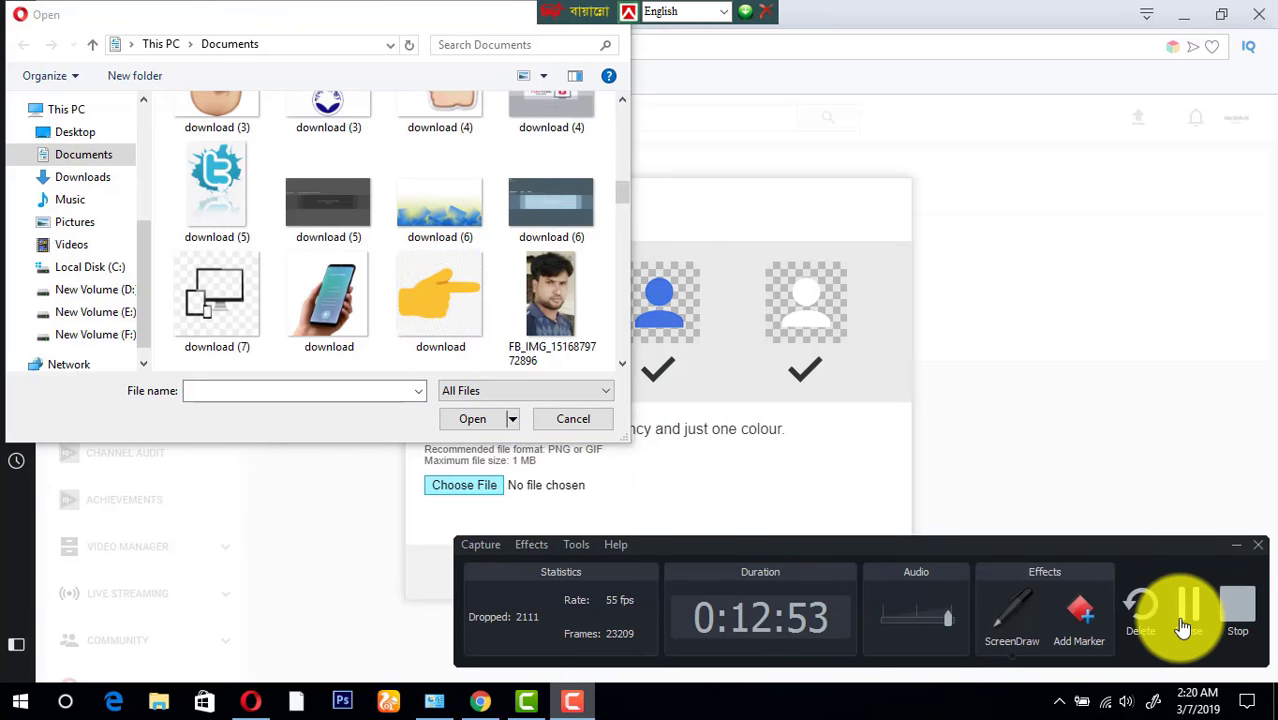
left_click(1182, 627)
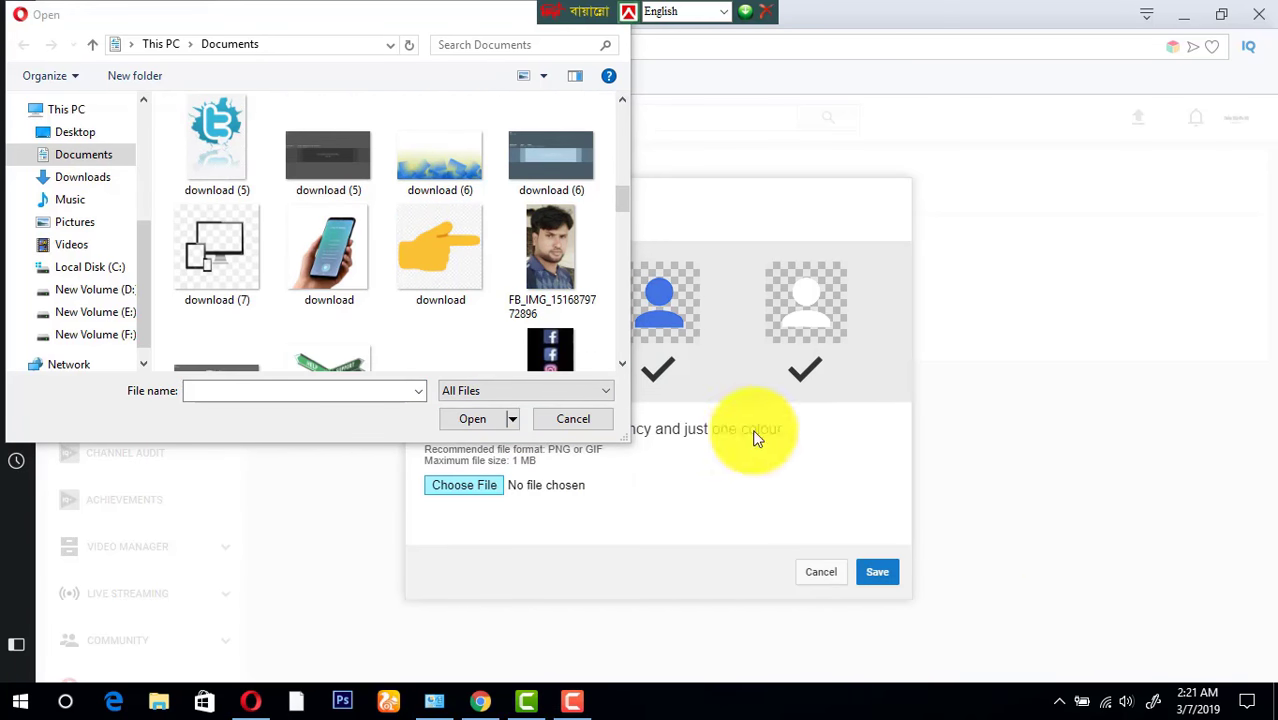
double_click(436, 247)
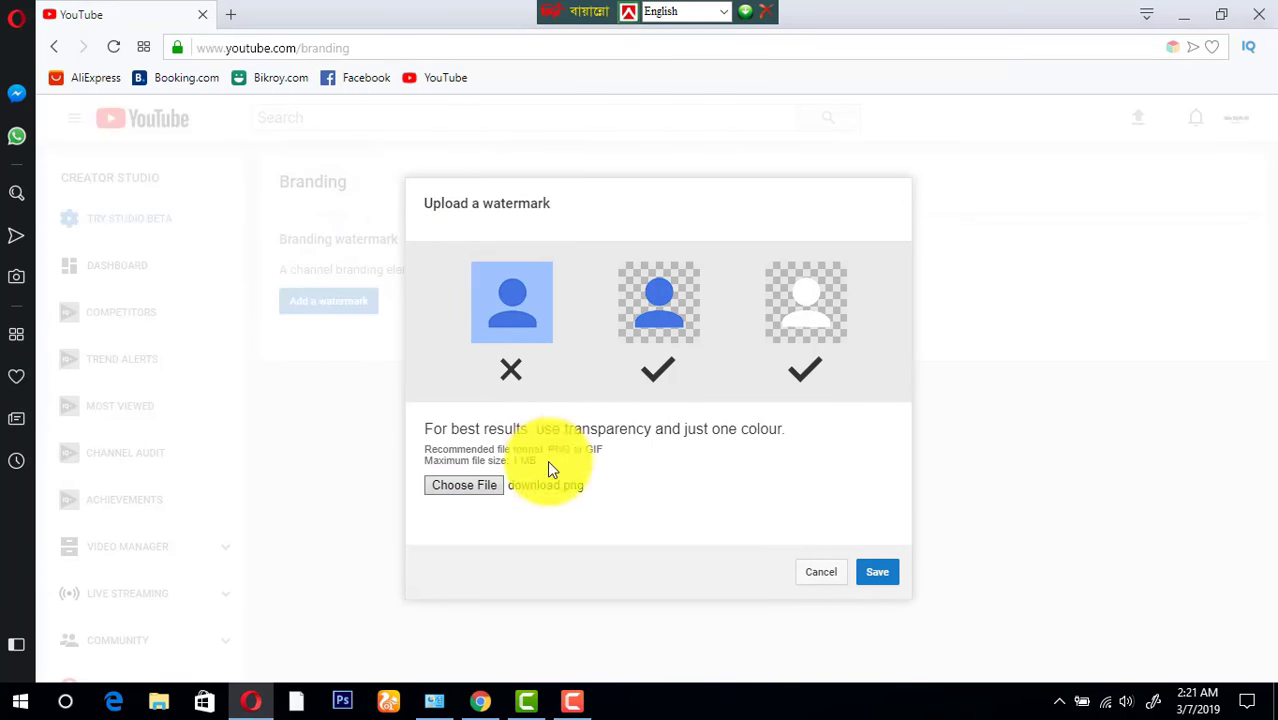
Reload the Branding page and upload download.png as the channel's branding watermark.
left_click_drag(474, 484, 533, 523)
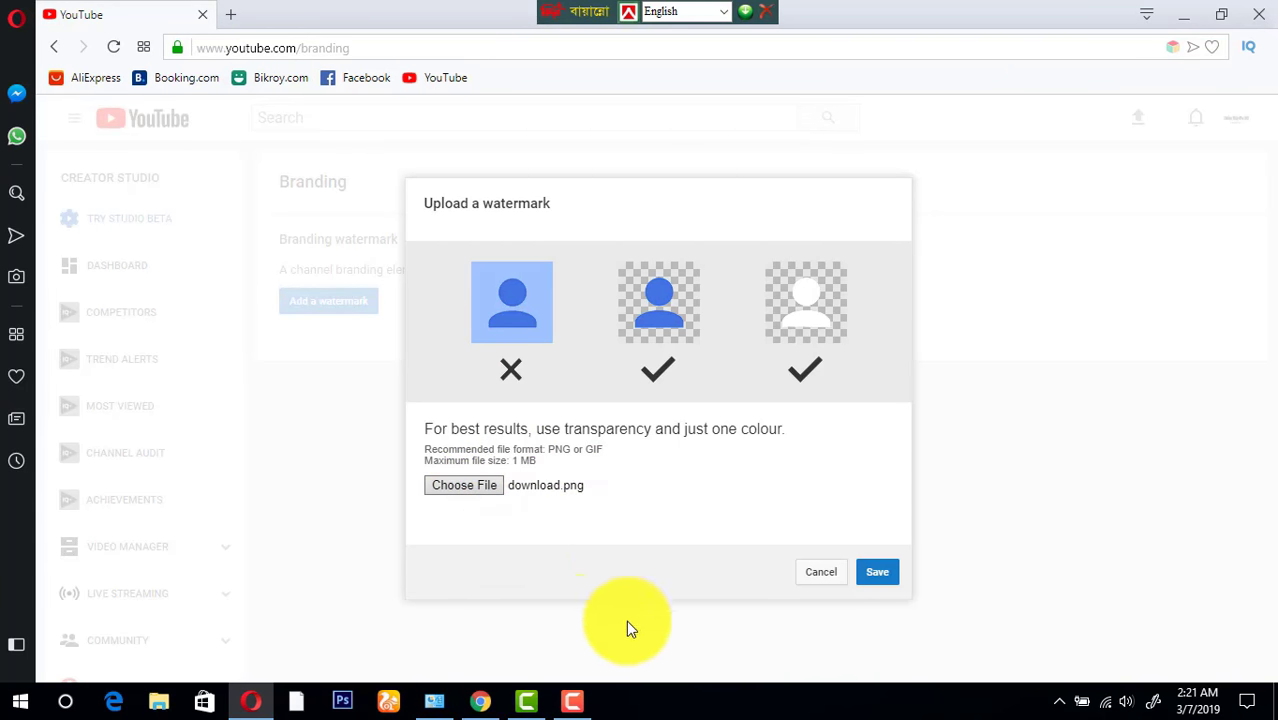
left_click(112, 48)
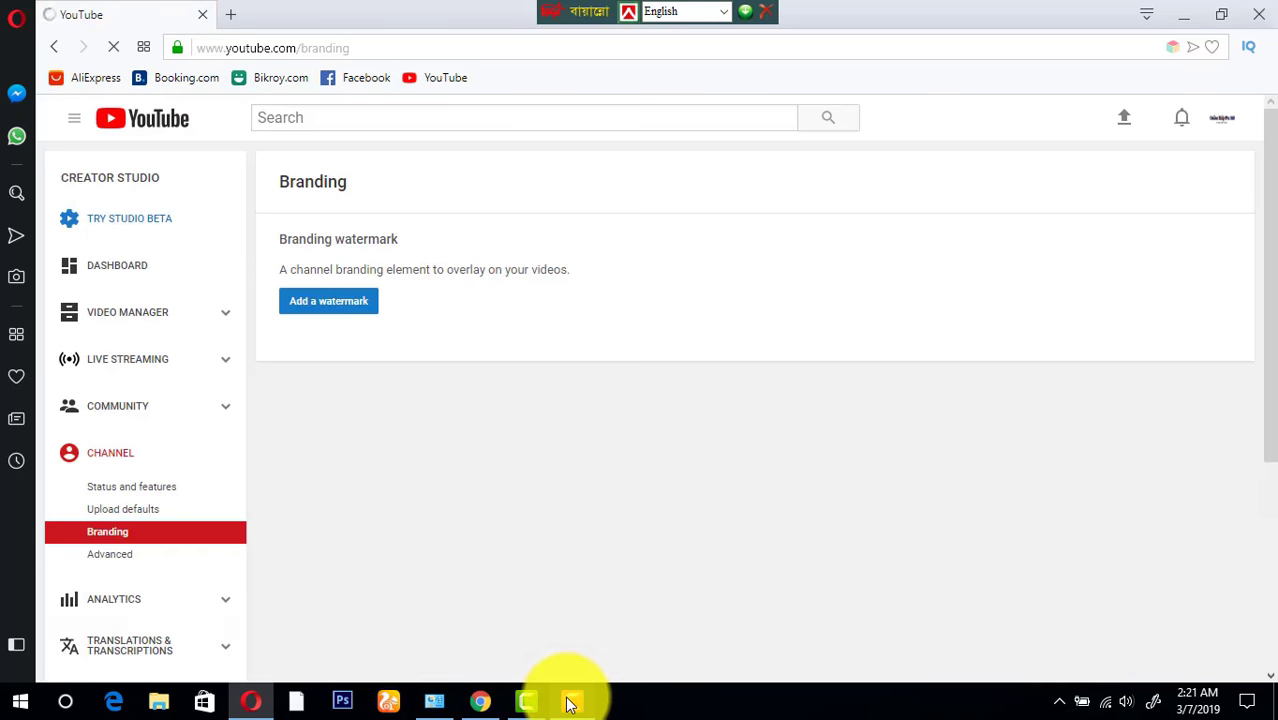
left_click(570, 703)
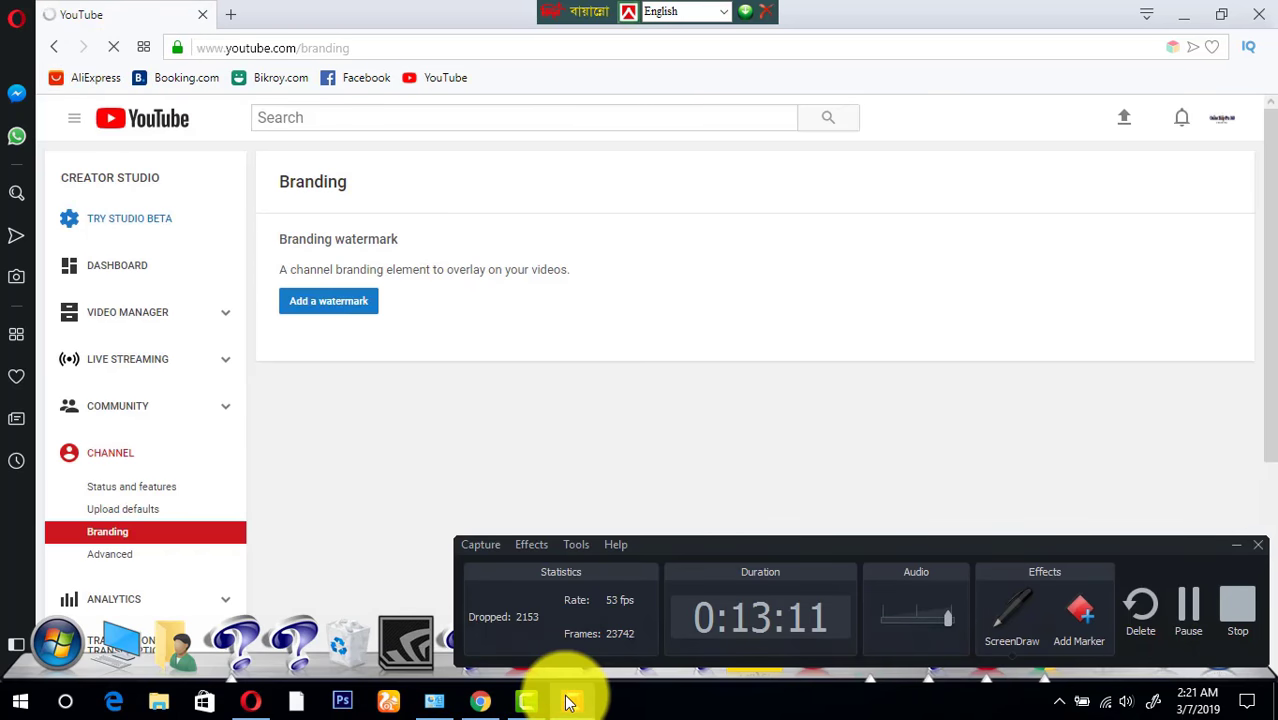
left_click(1197, 623)
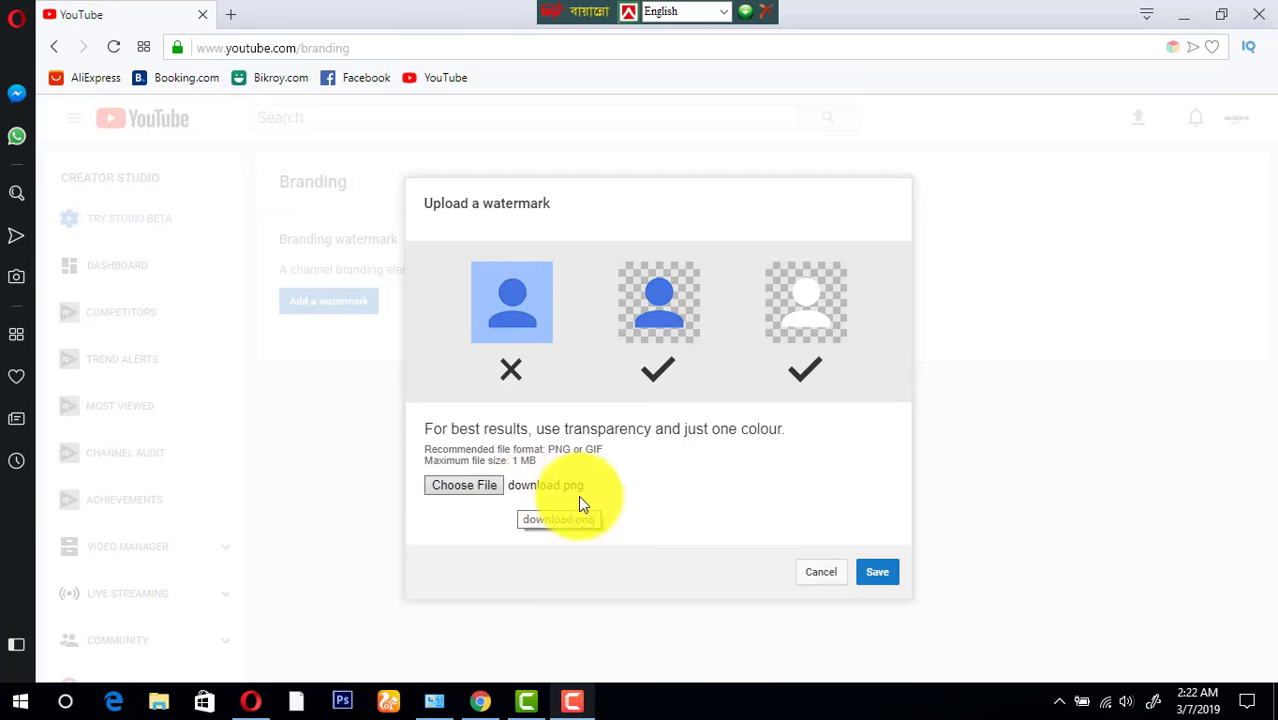
left_click(879, 578)
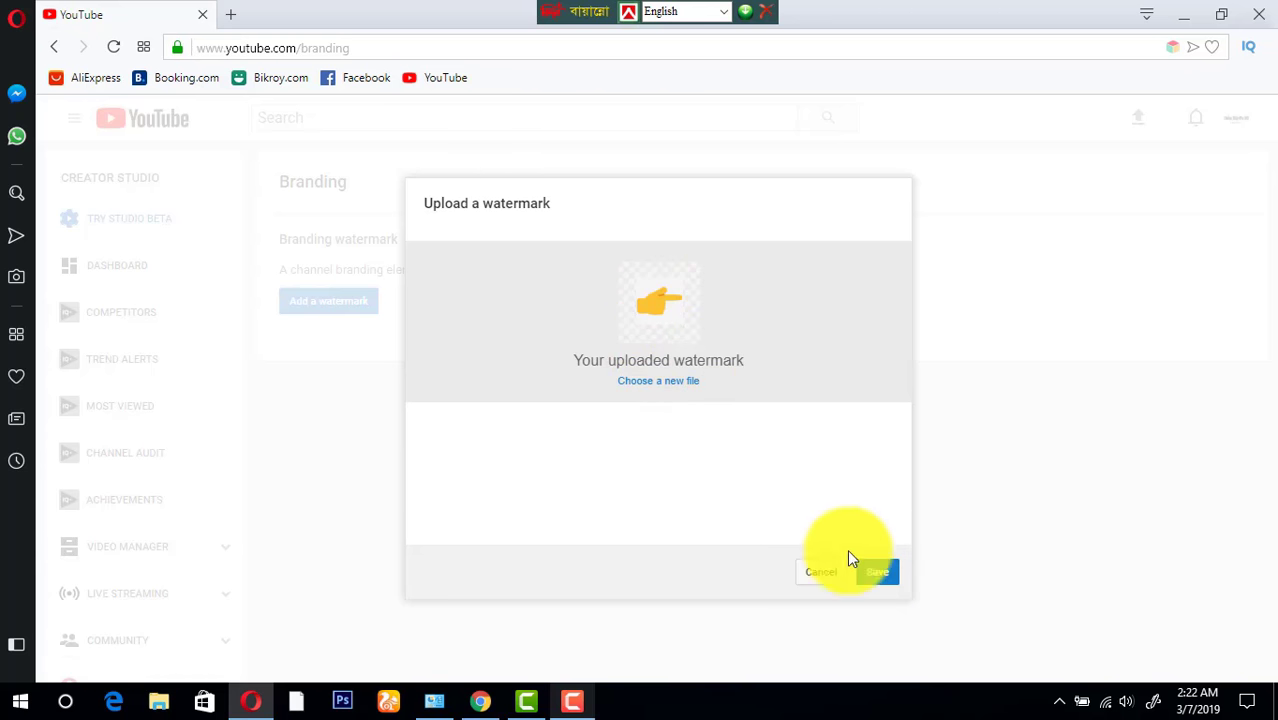
Save the uploaded watermark and update its display time to Entire video.
left_click(875, 576)
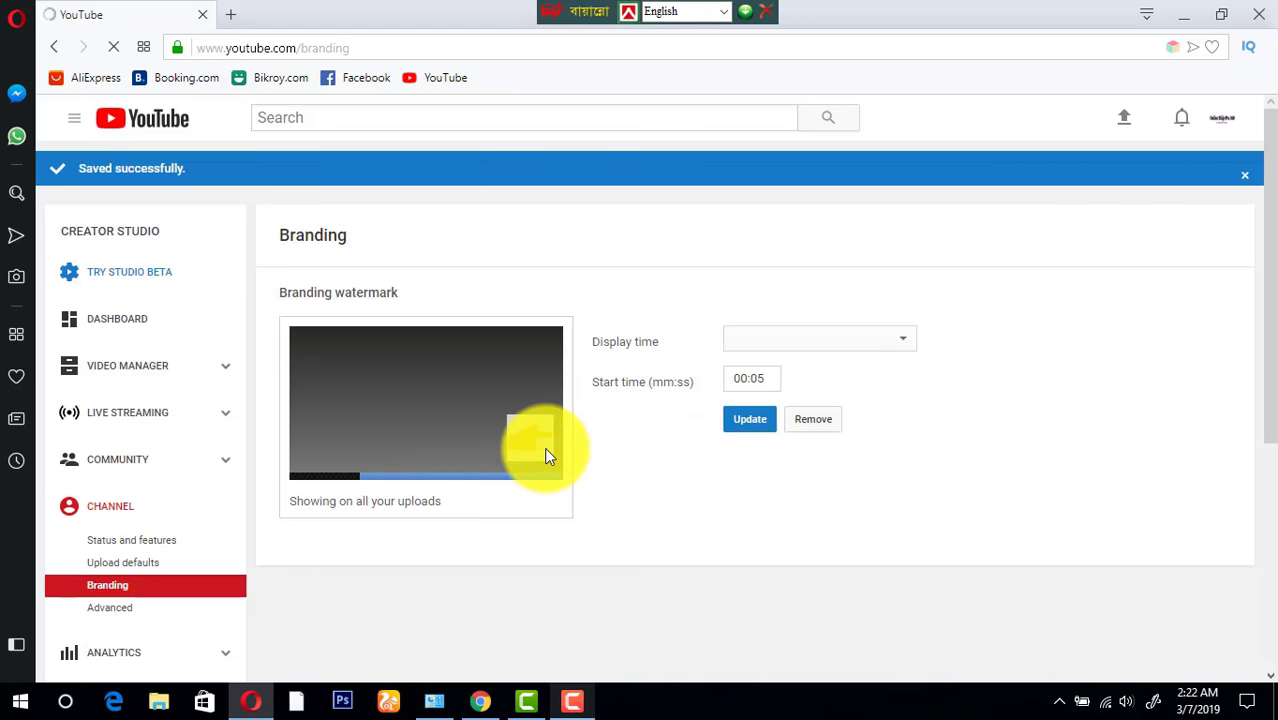
left_click(752, 420)
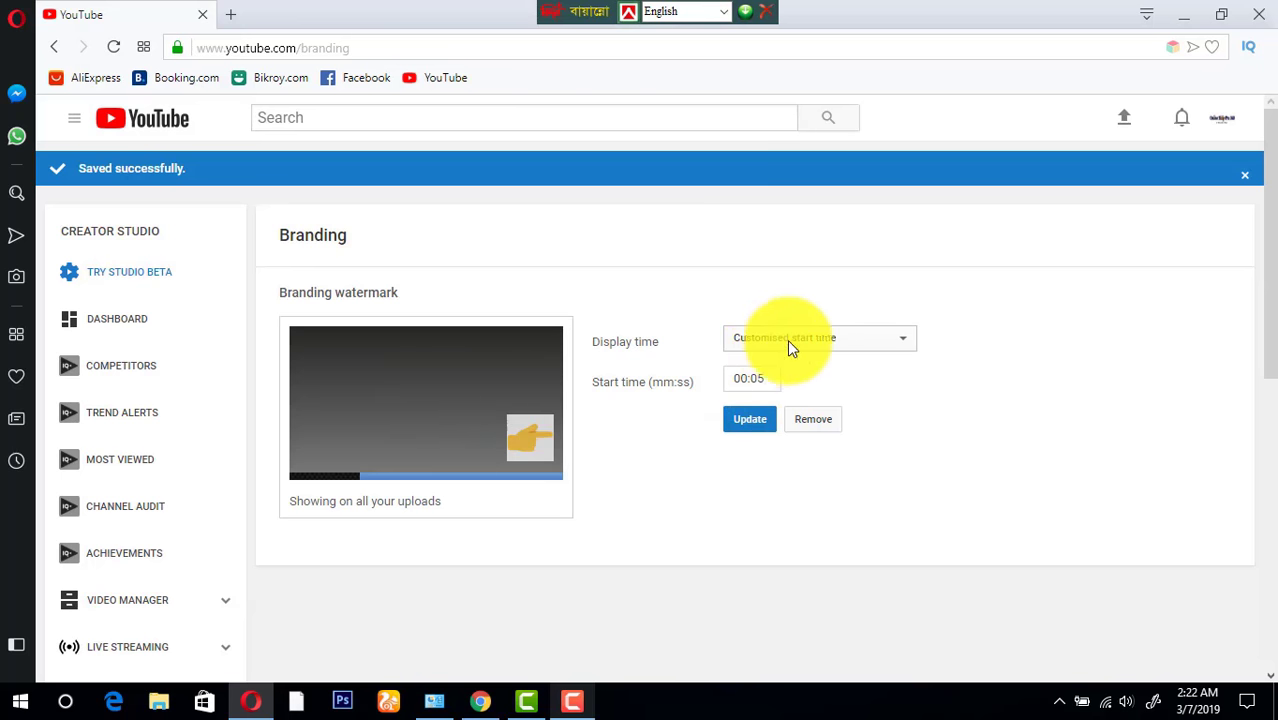
left_click(830, 339)
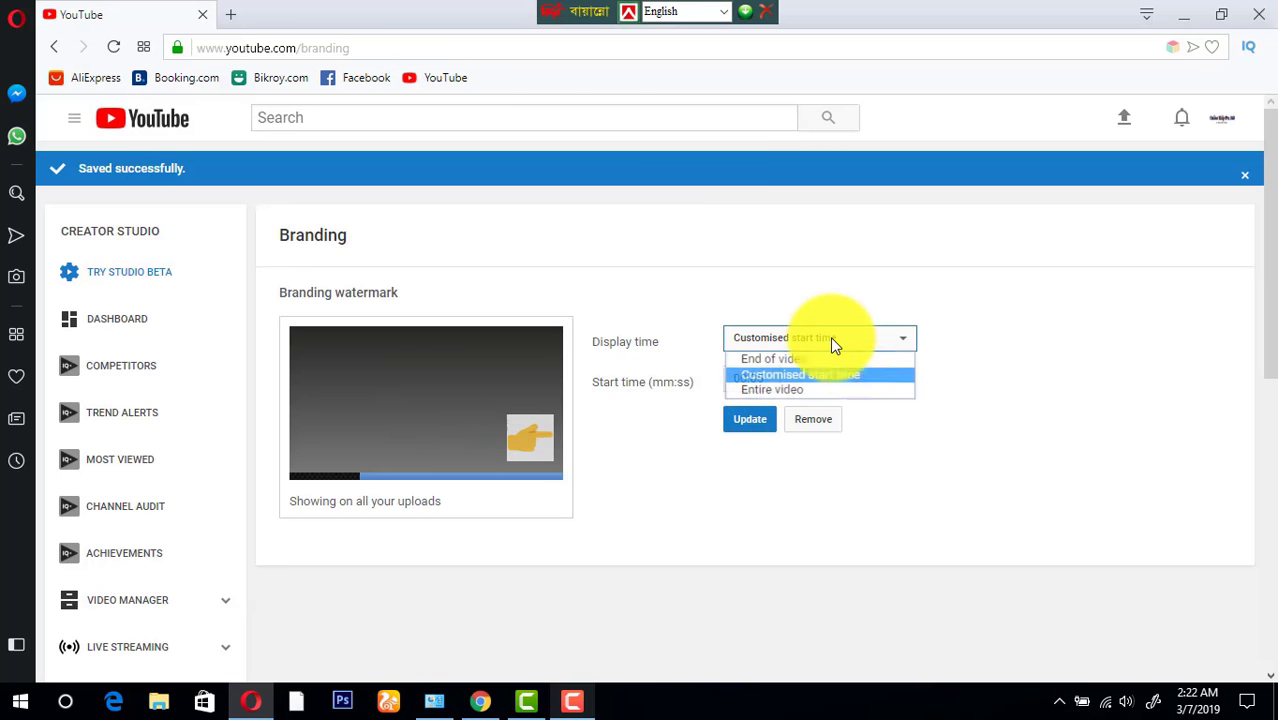
left_click(785, 390)
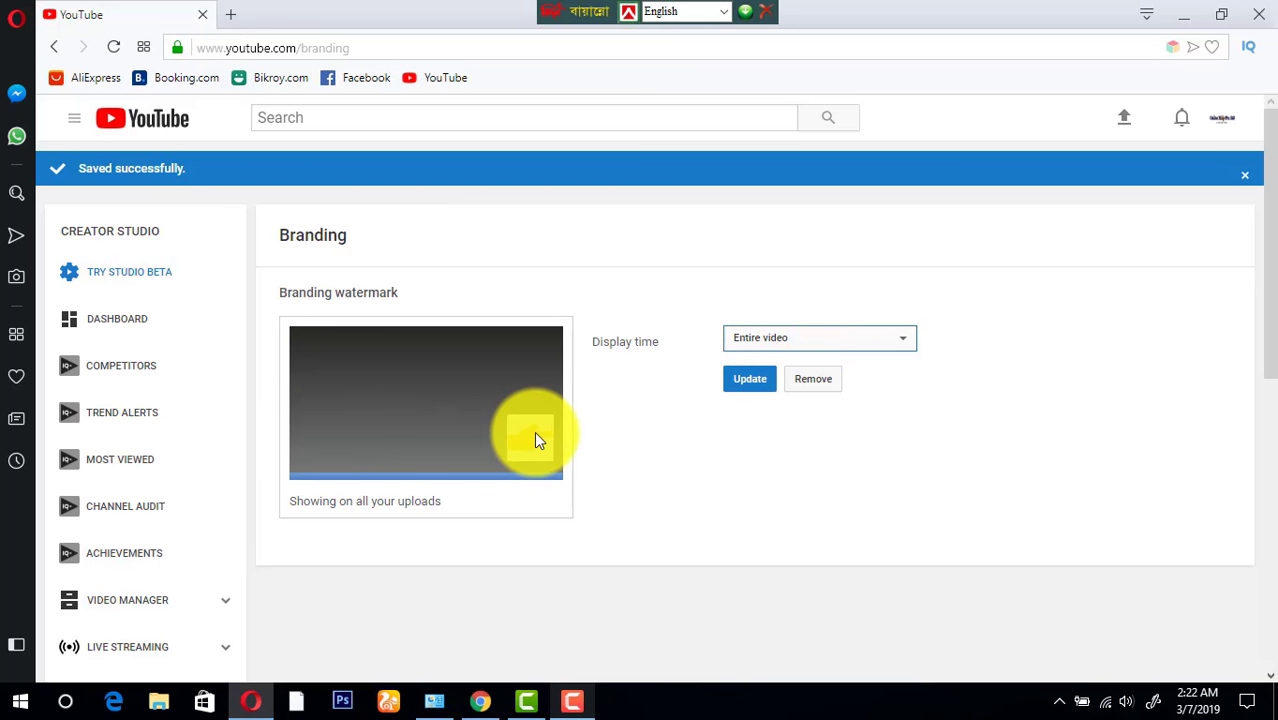
left_click(838, 343)
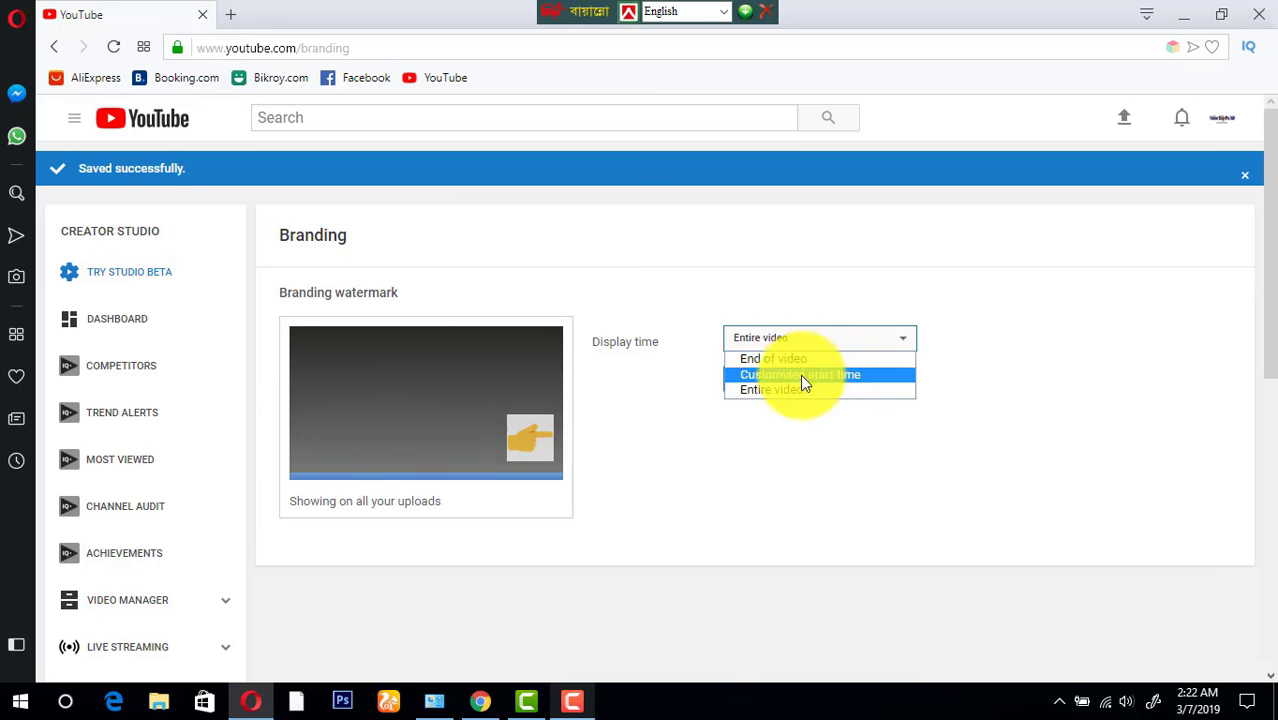
left_click(856, 342)
left_click(749, 380)
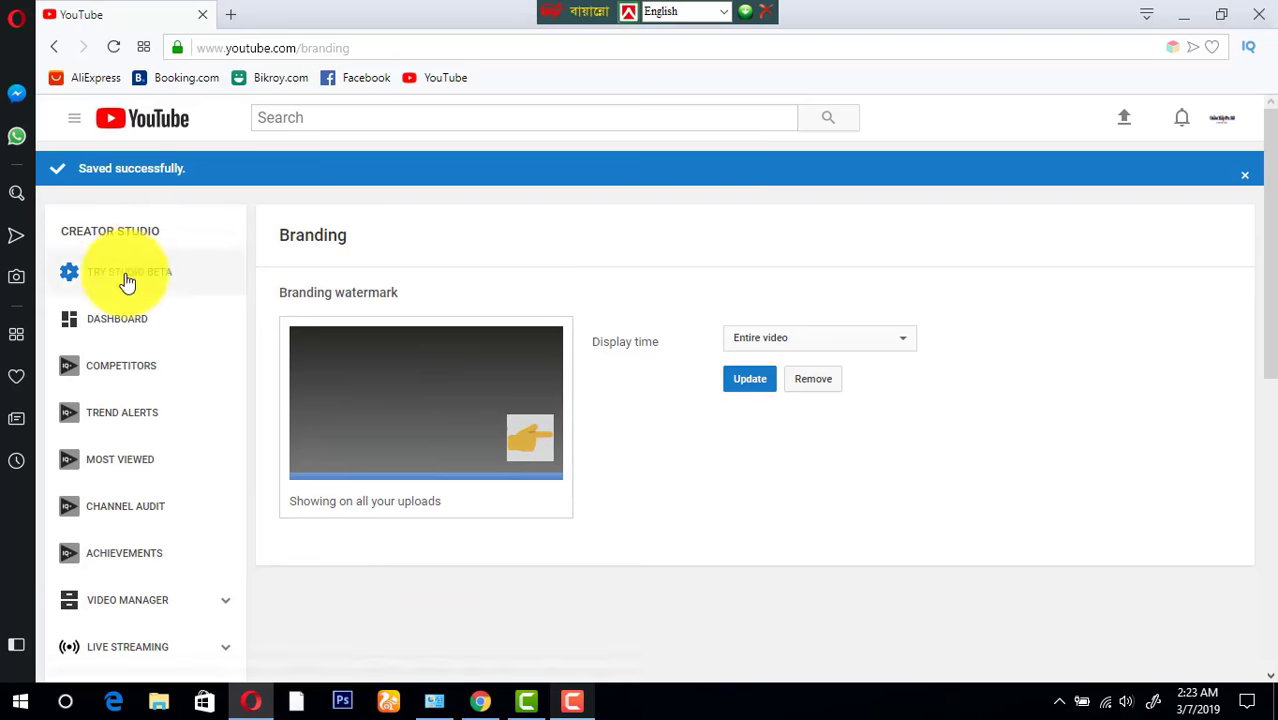
Open the World Wide Free Calling 2019 video from the dashboard, pause it to check the watermark, and return to the Branding page.
left_click(102, 319)
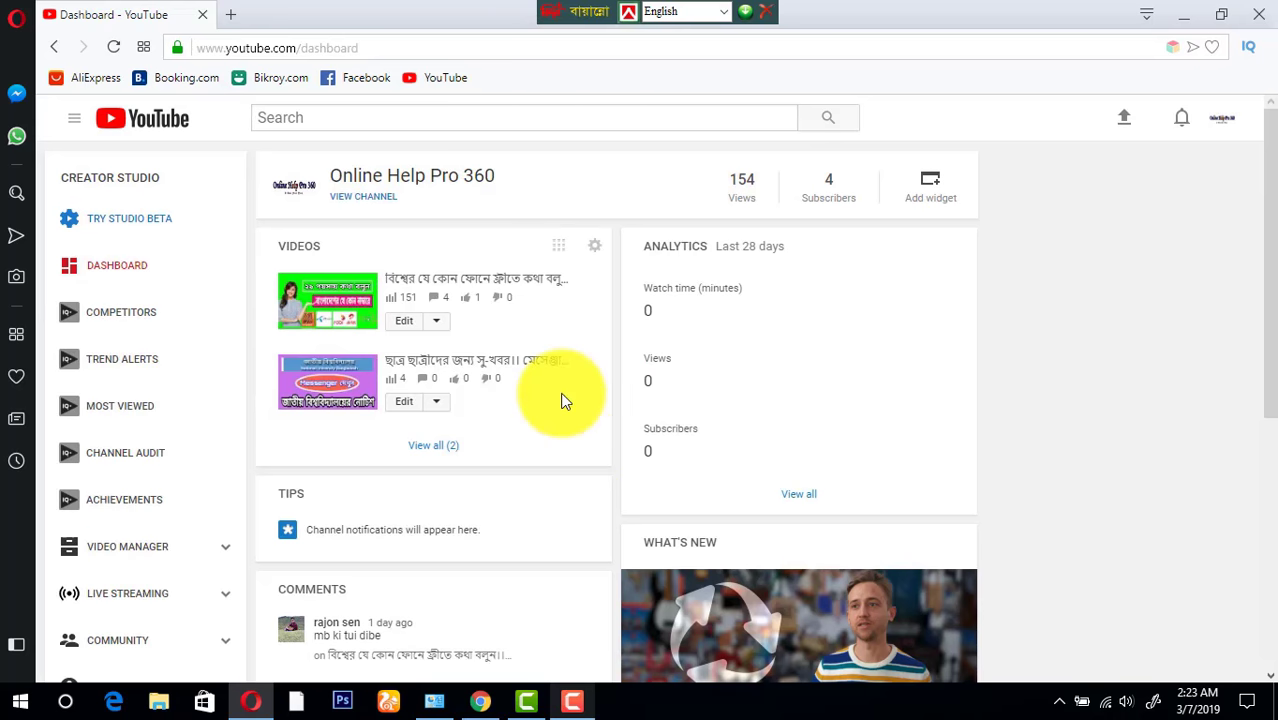
left_click(310, 320)
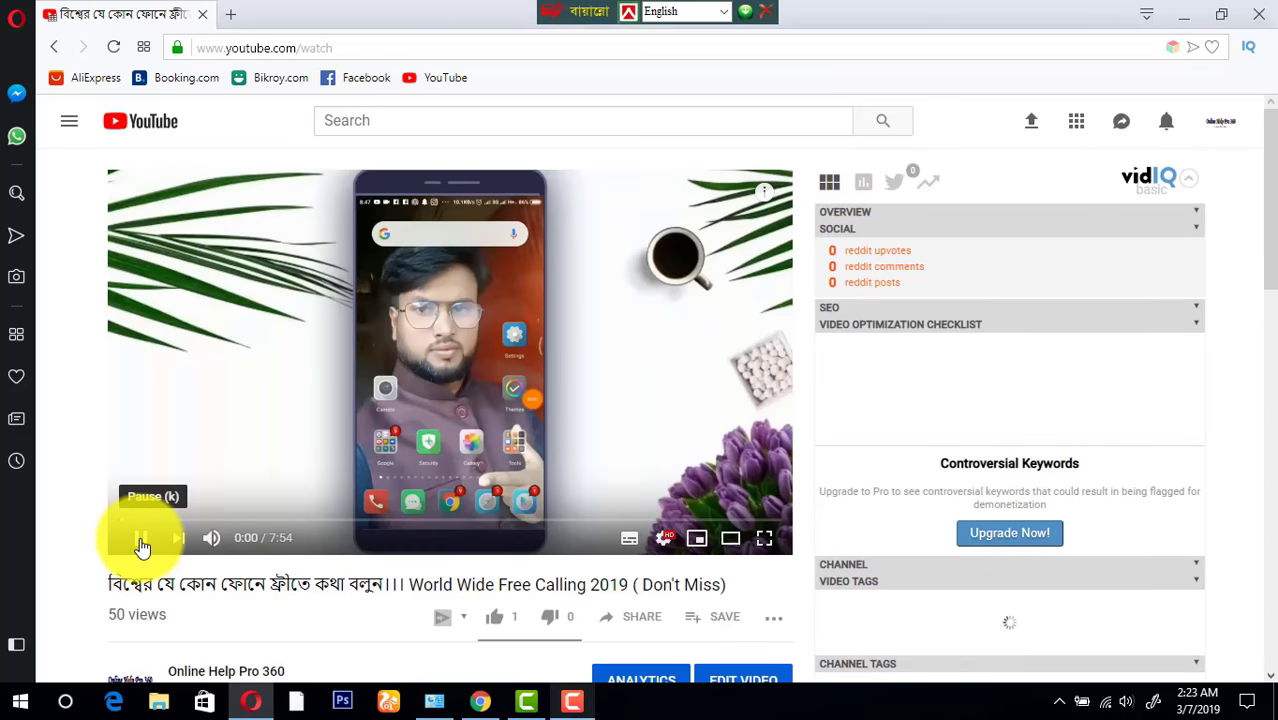
left_click(150, 540)
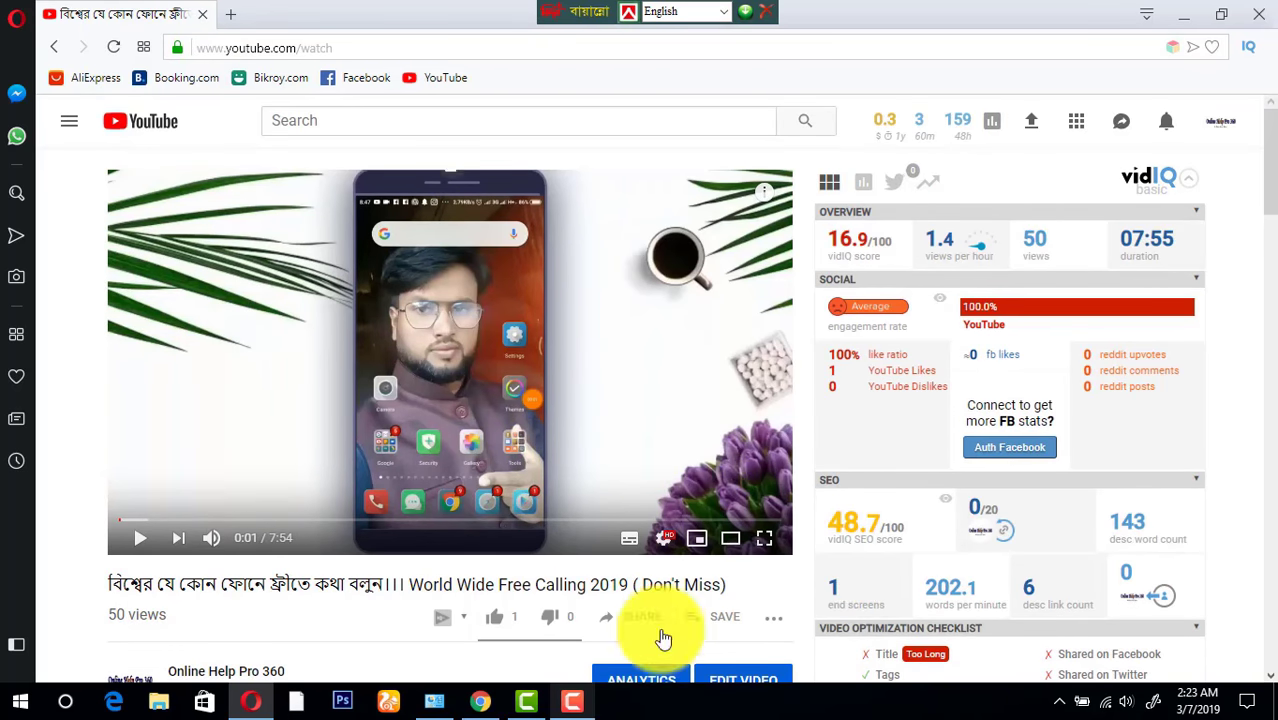
mouse_move(1265, 703)
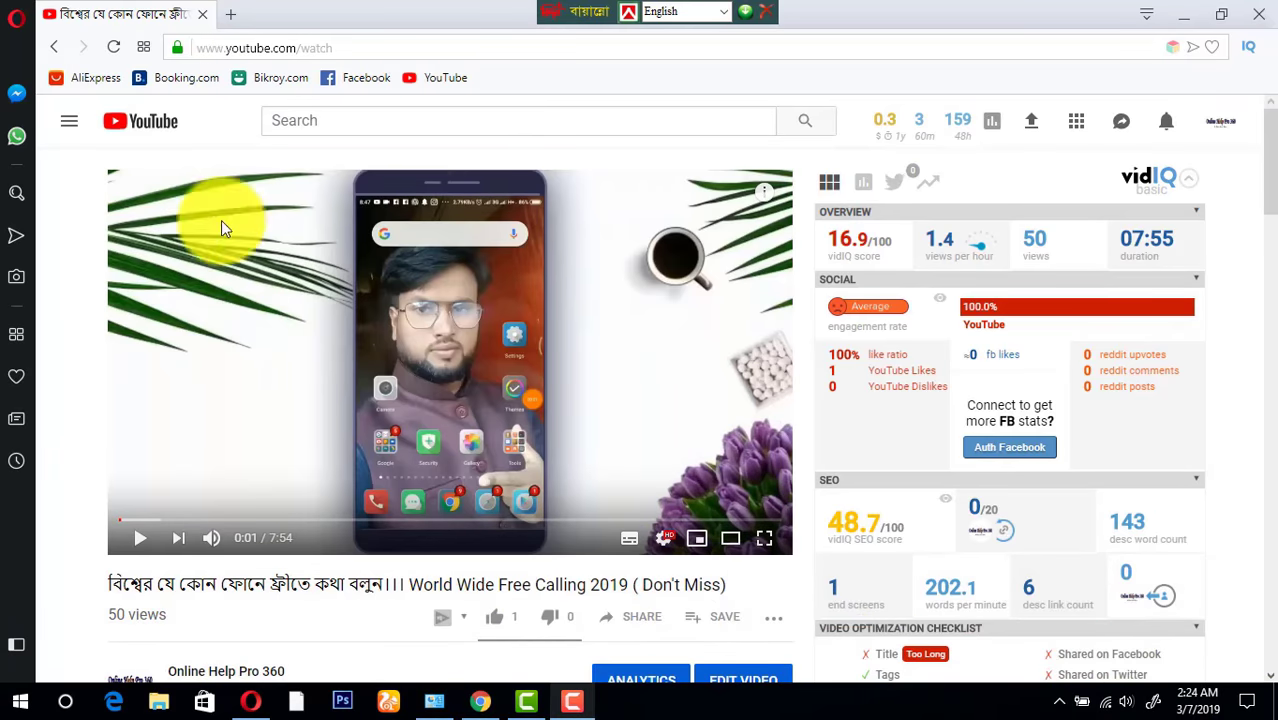
left_click(55, 47)
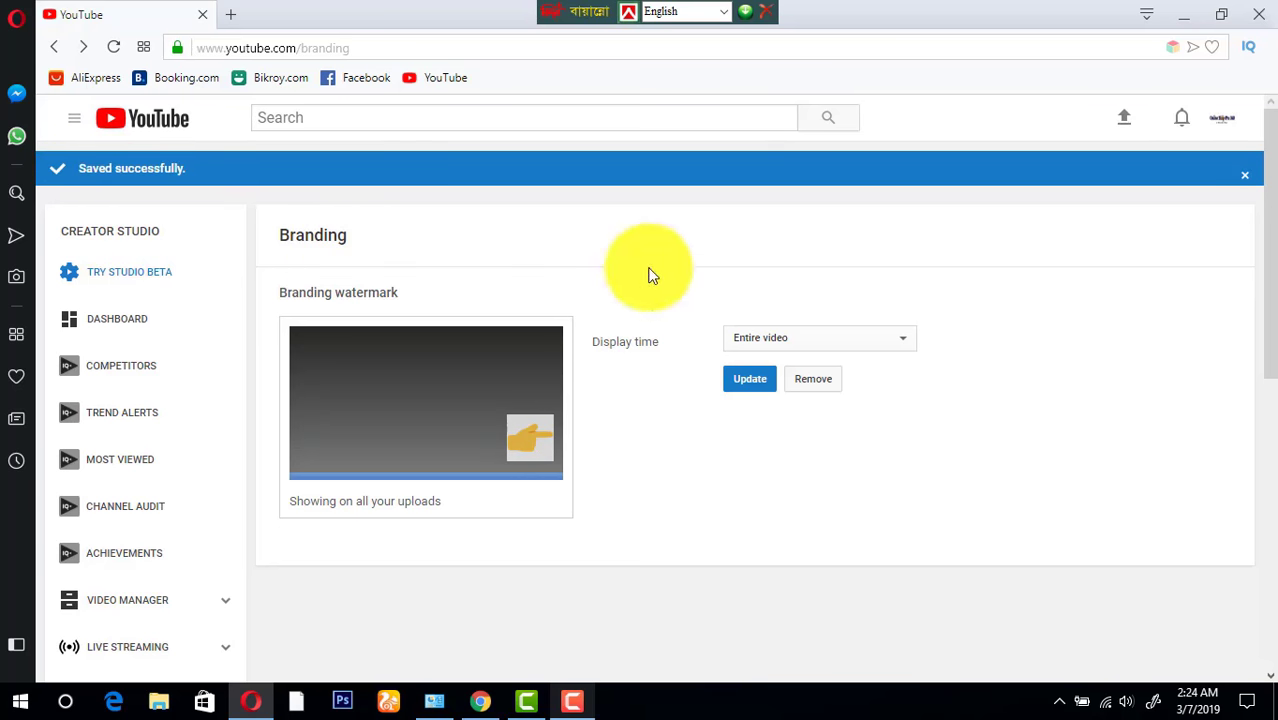
Minimise both browser windows and refresh the desktop.
left_click(1178, 15)
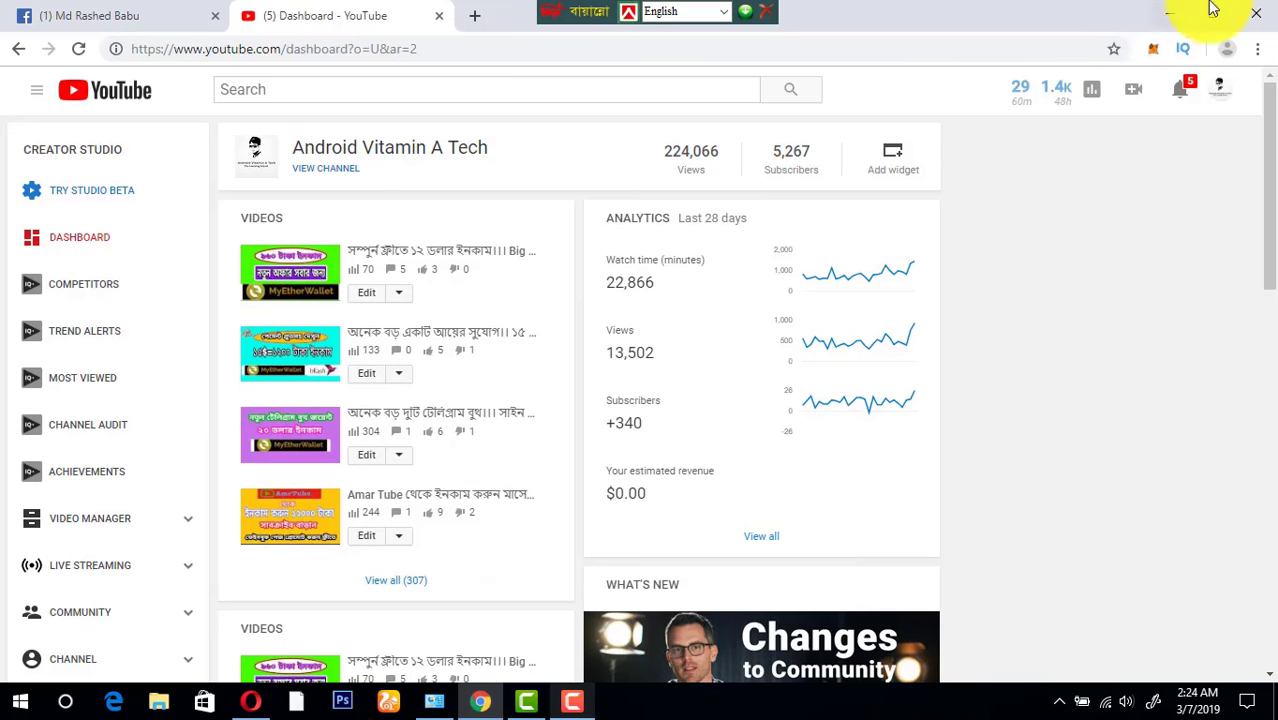
left_click(1163, 10)
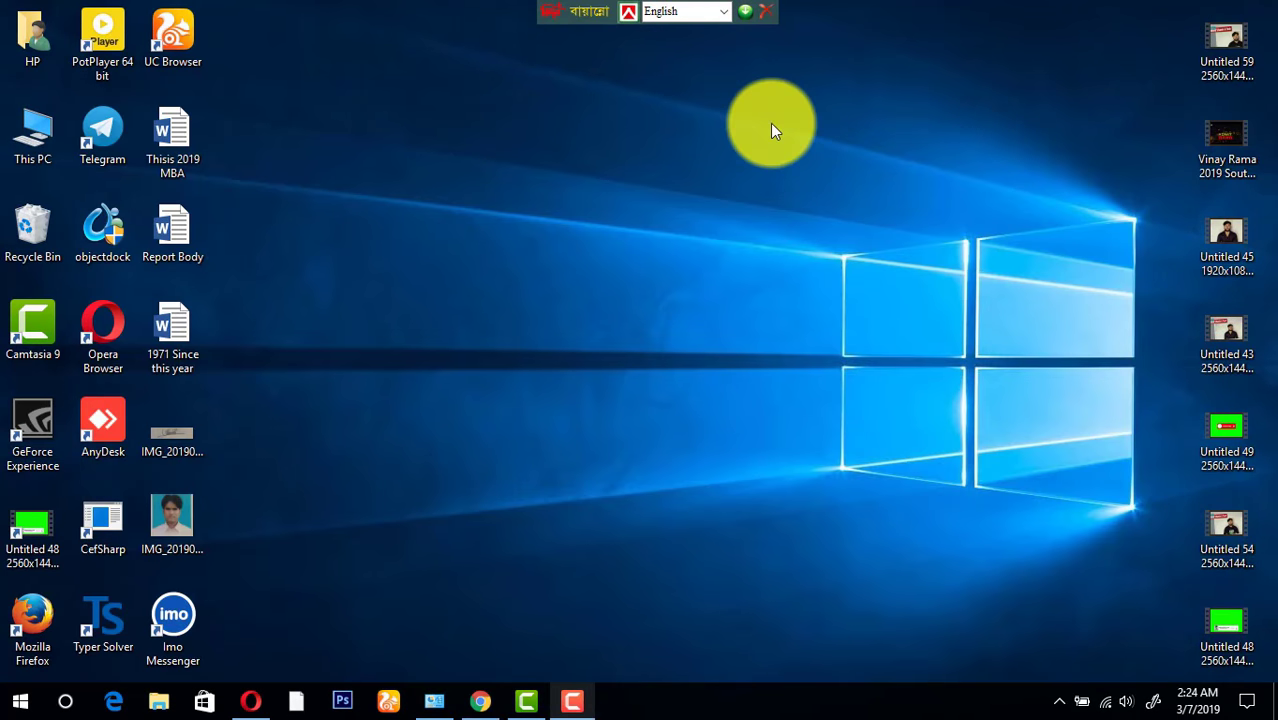
right_click(771, 123)
left_click(815, 177)
right_click(620, 204)
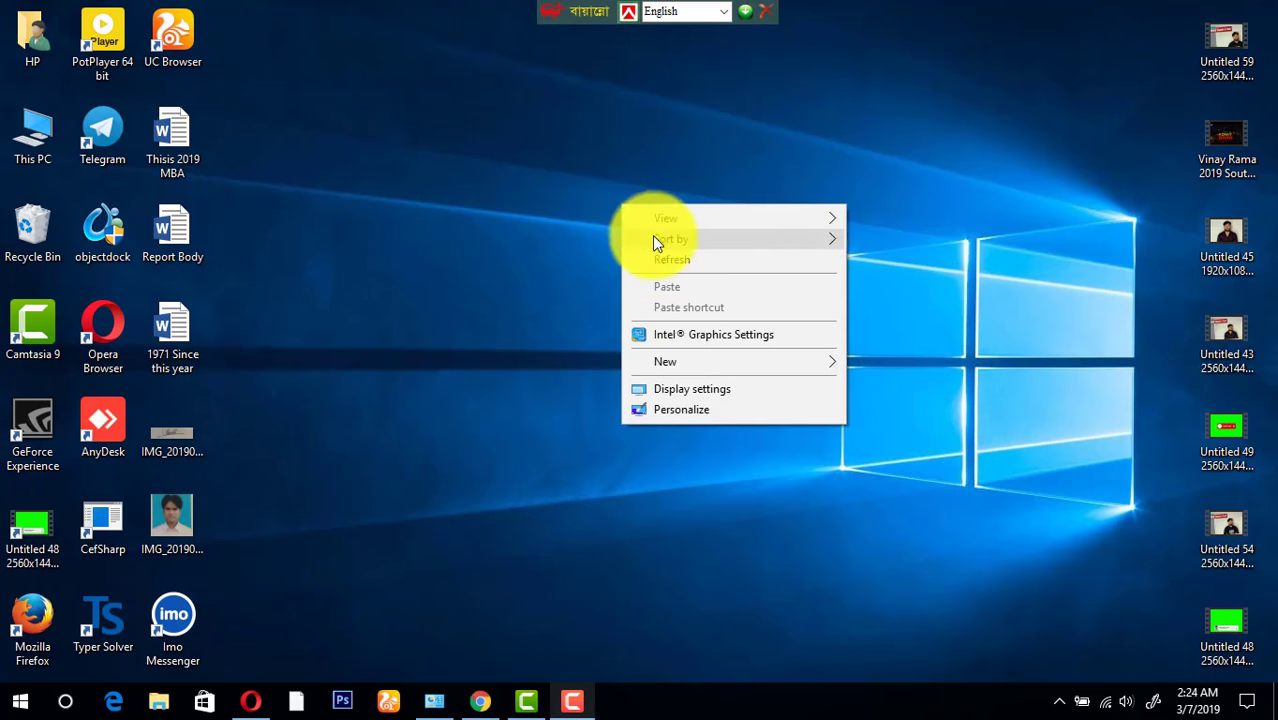
left_click(659, 261)
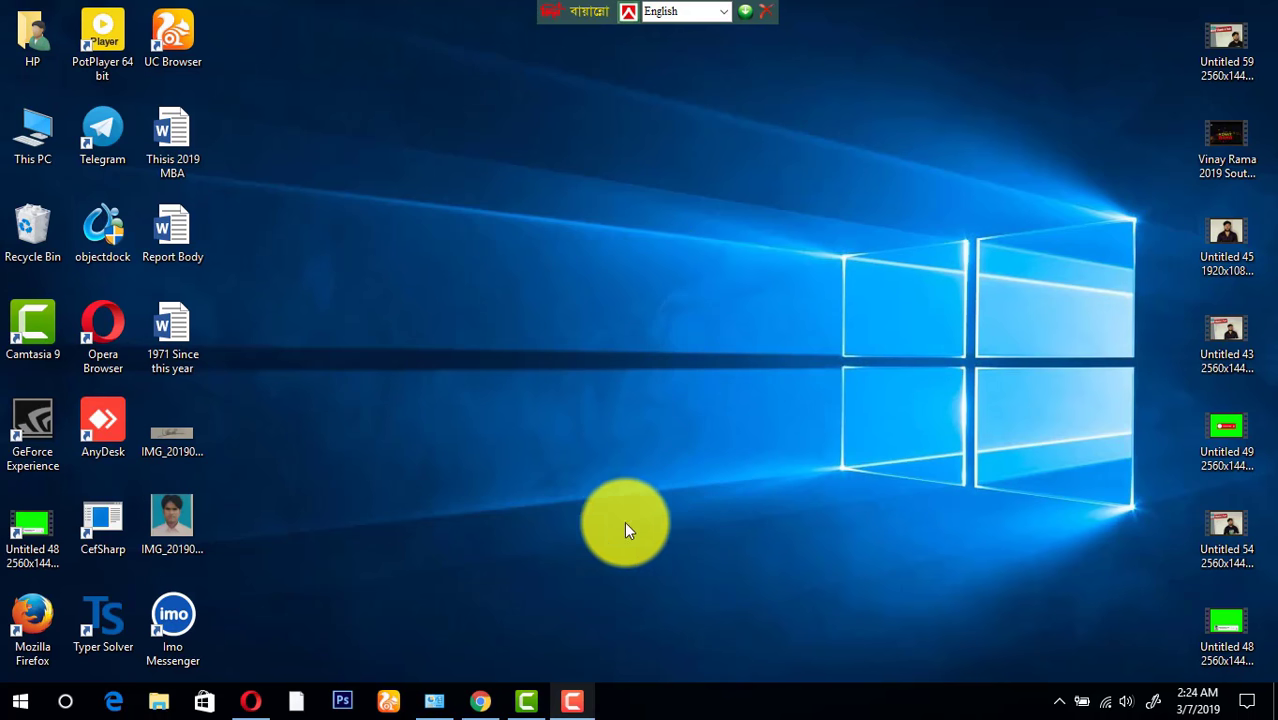
right_click(496, 274)
left_click(564, 326)
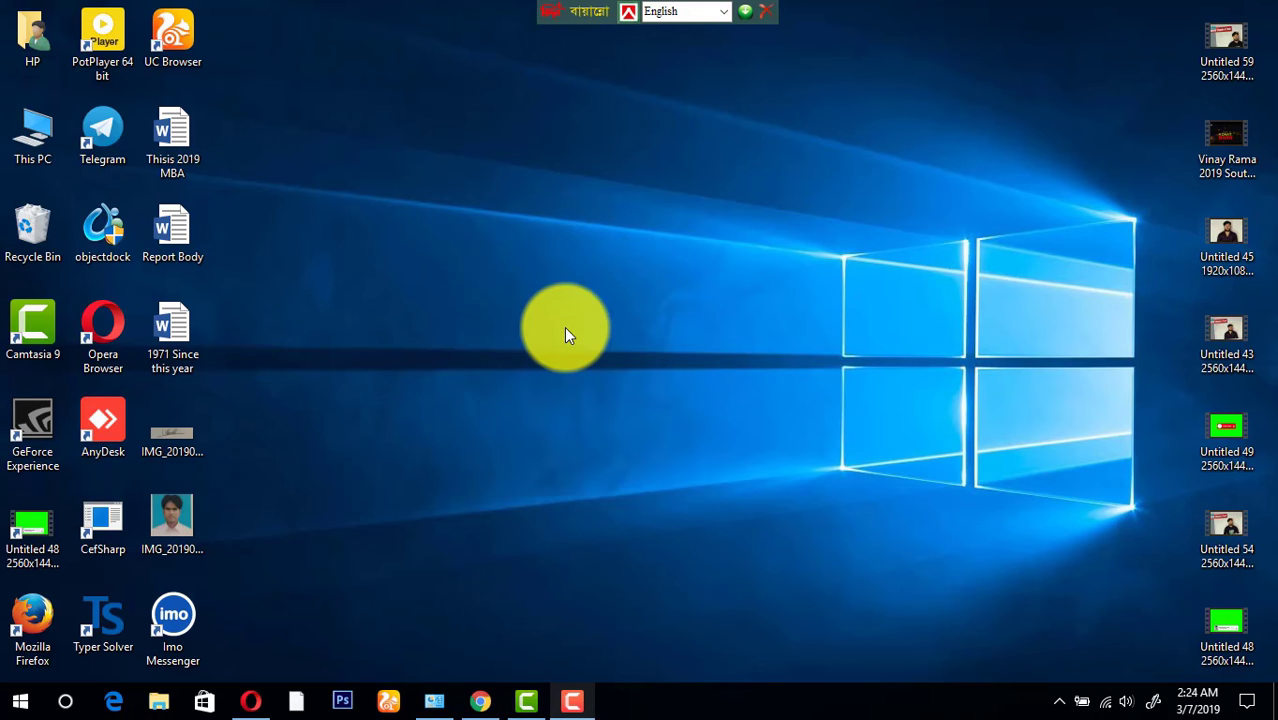